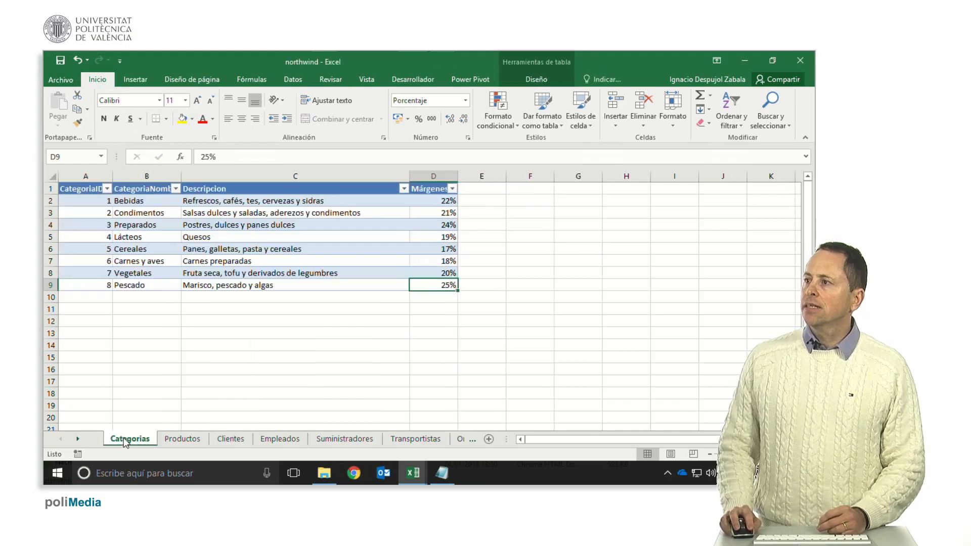
Copy the CategoriaID and CategoriaNombre columns from Categorias to cell A9 of Datosresumidos, and fit column B to its contents.
left_click_drag(78, 189, 152, 283)
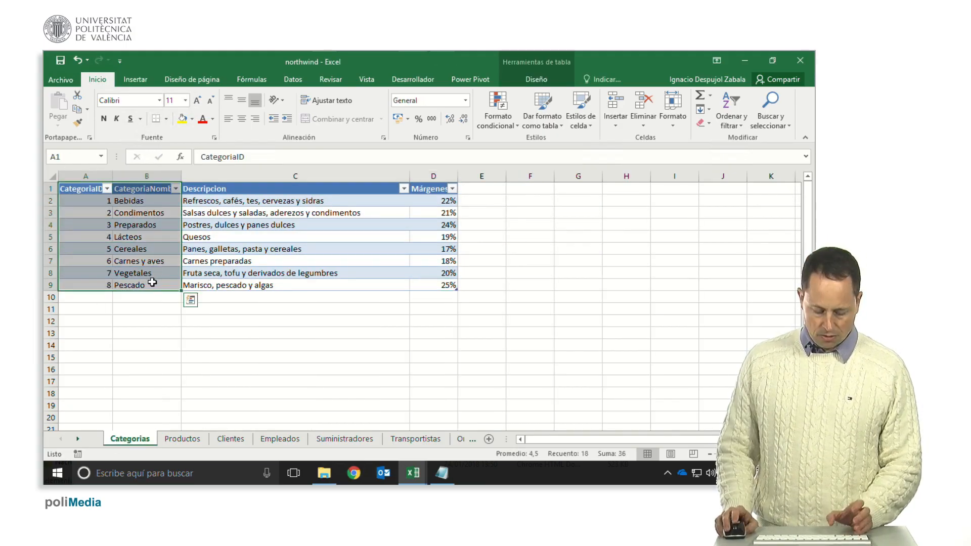
key("ctrl+c")
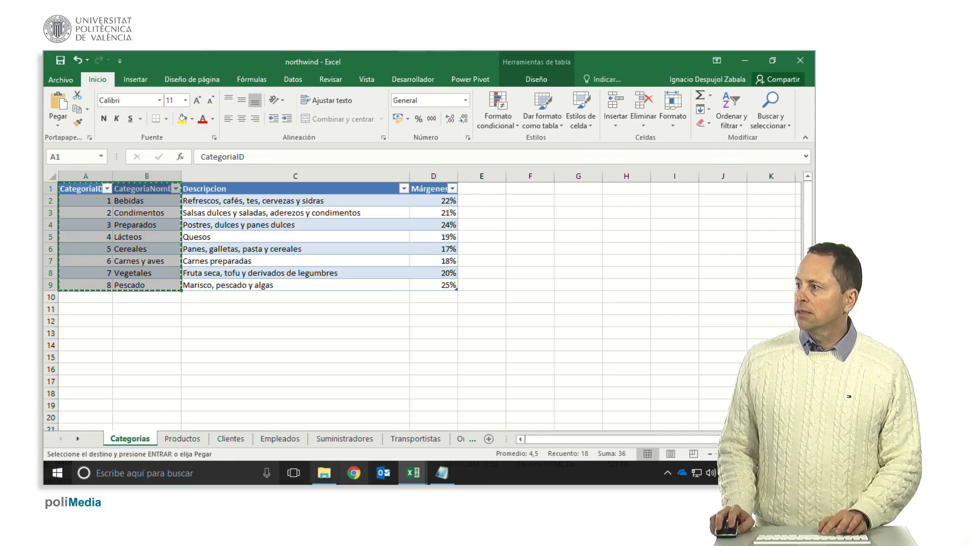
right_click(65, 449)
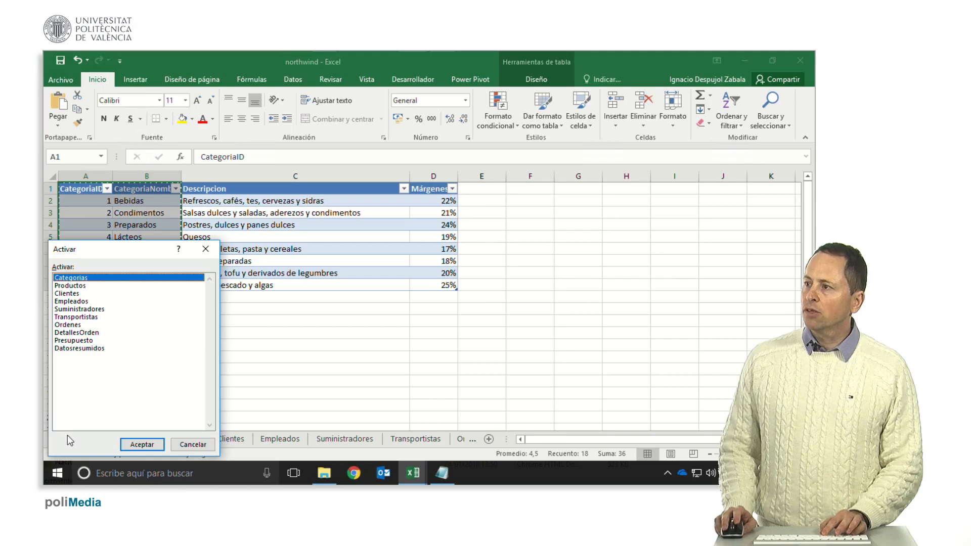
double_click(90, 349)
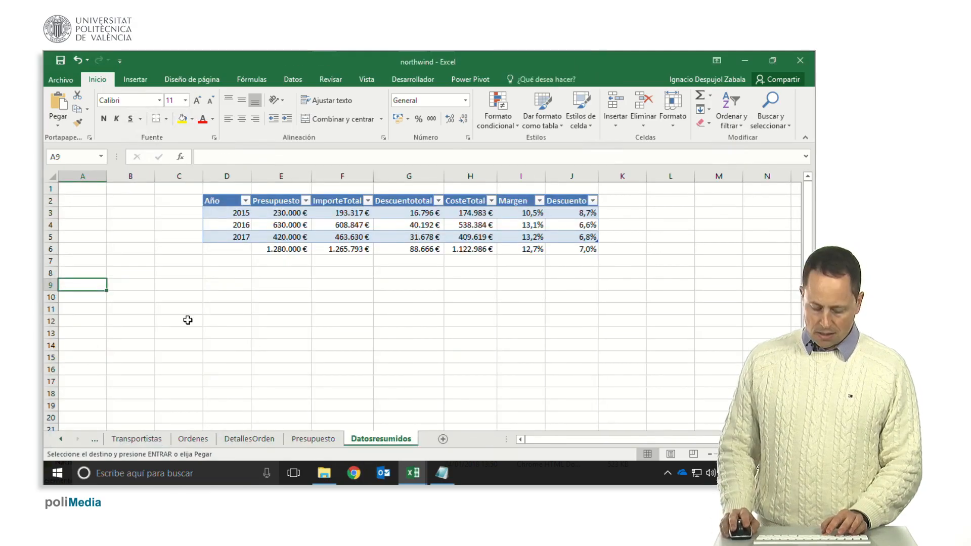
key("ctrl+v")
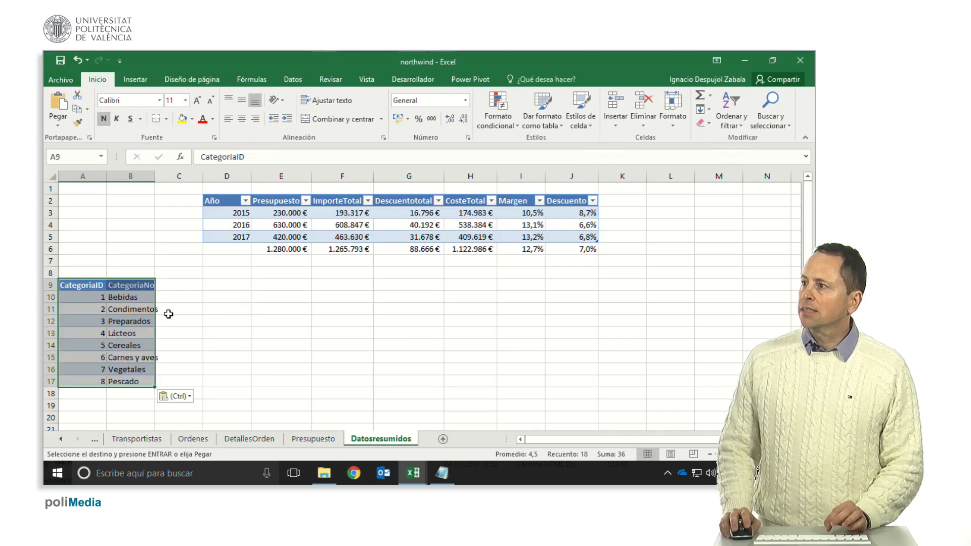
double_click(155, 176)
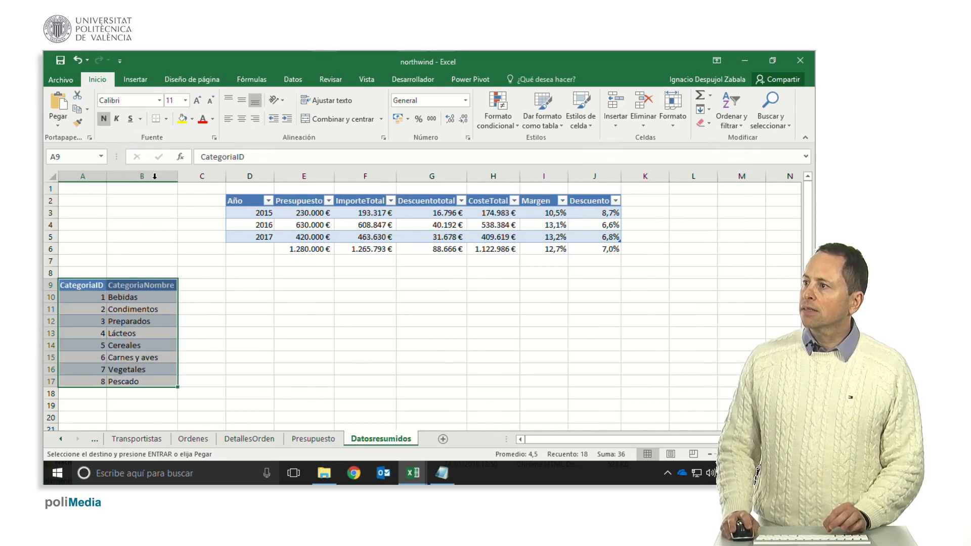
Copy the headers ImporteTotal through Descuento from the yearly table into row 9, starting at C9.
left_click(309, 203)
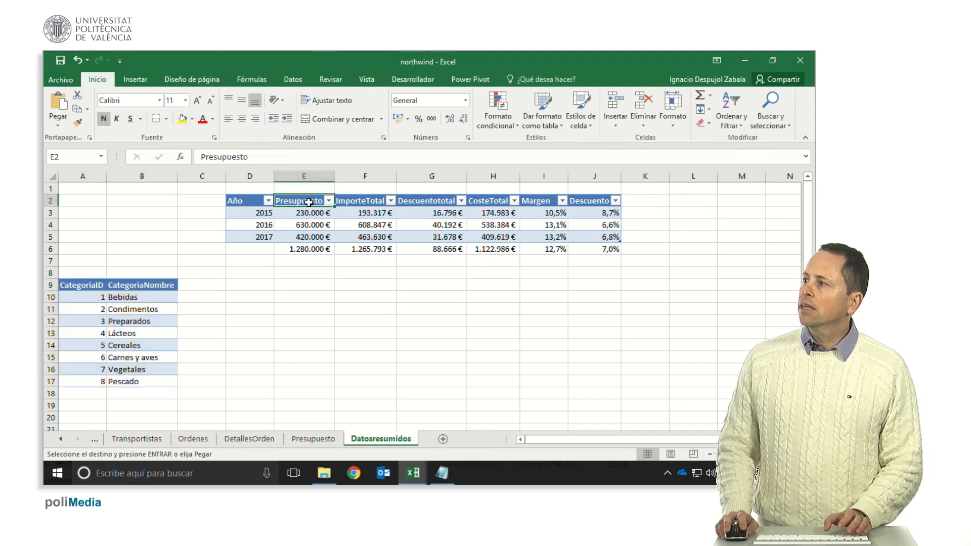
left_click(353, 203)
left_click_drag(362, 202, 589, 201)
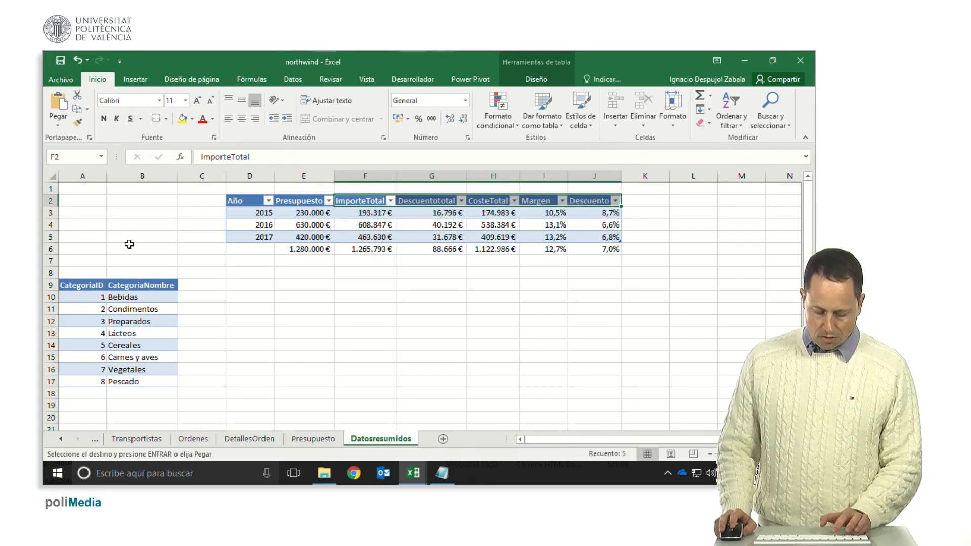
left_click(187, 291)
key("ctrl+v")
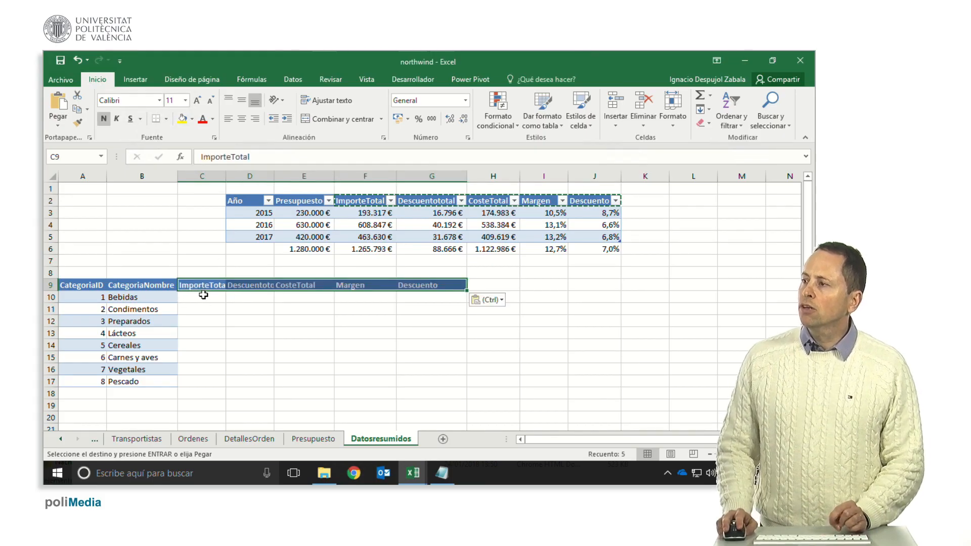
Start a SUMAR.SI formula in C10 with column H of DetallesOrden as the criteria range.
left_click(203, 296)
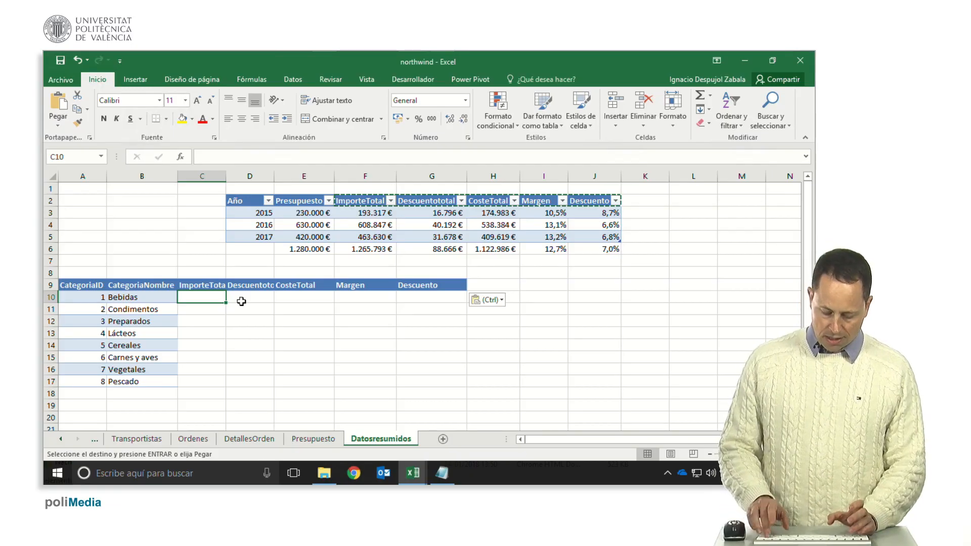
type("+sumar")
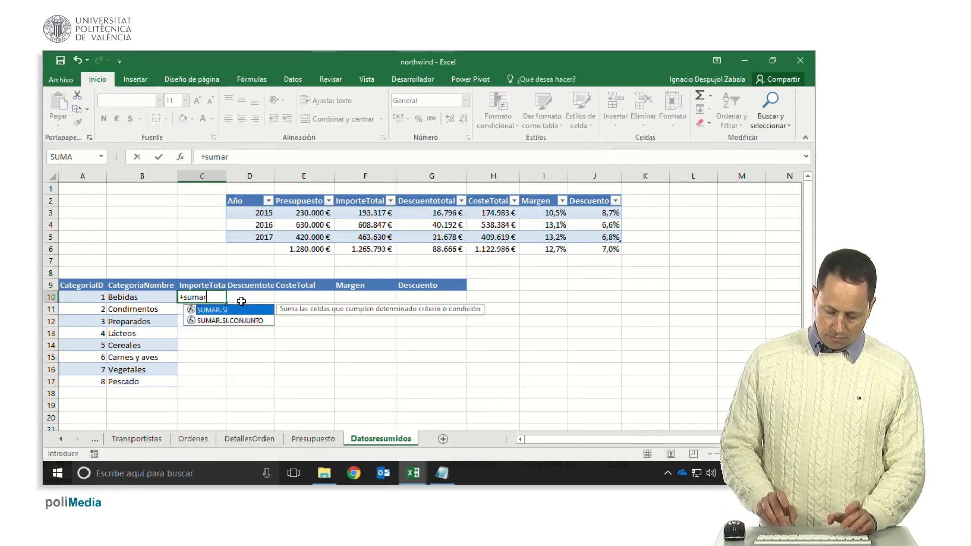
type(".si")
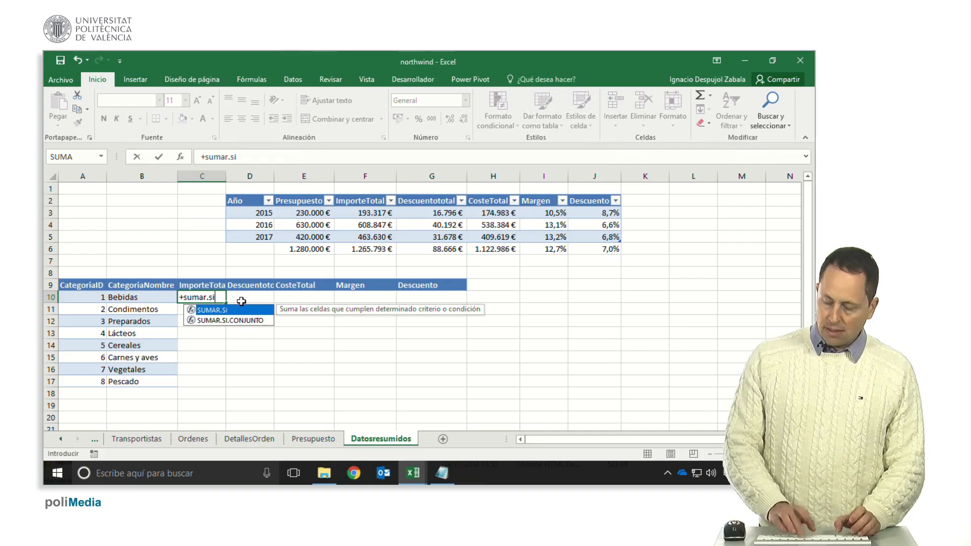
type("(DetallesOrden!")
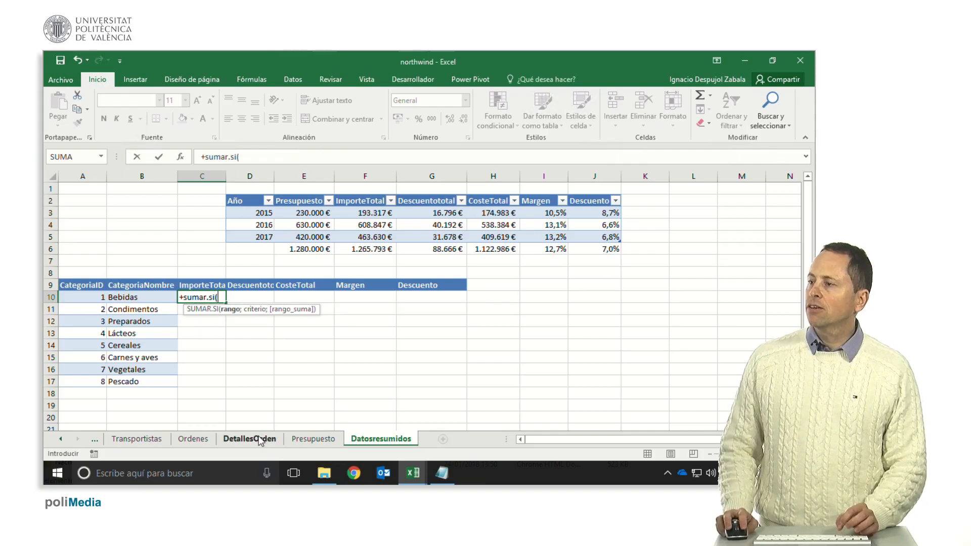
left_click(260, 439)
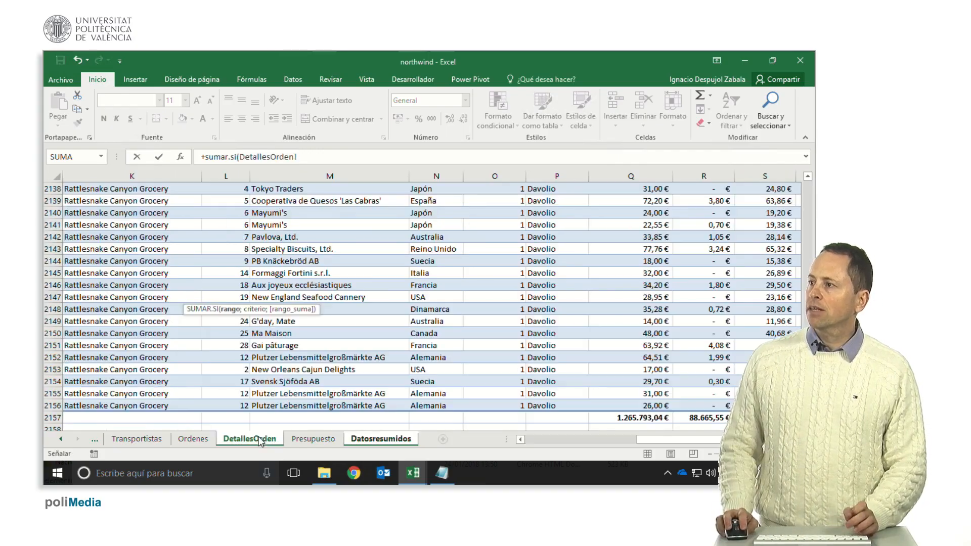
left_click(542, 440)
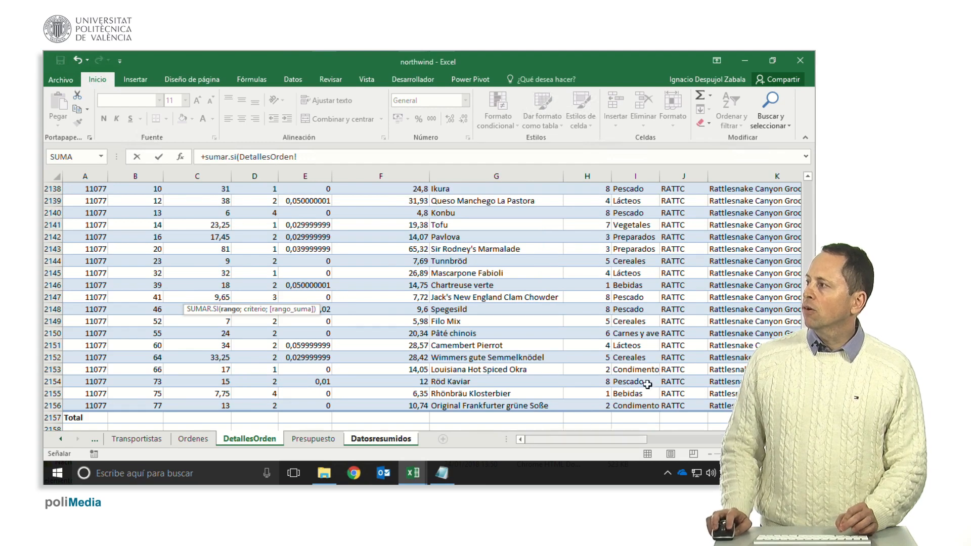
left_click_drag(808, 418, 804, 148)
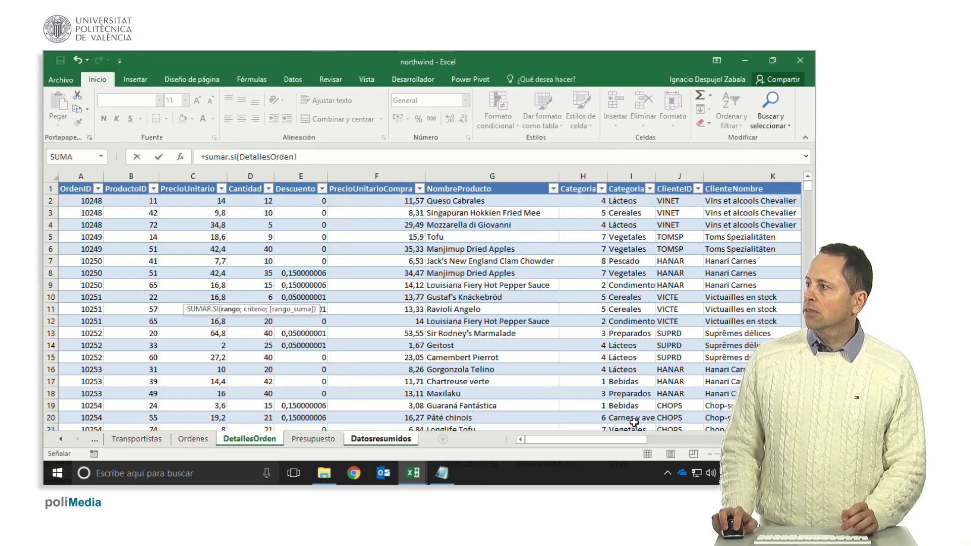
left_click(692, 441)
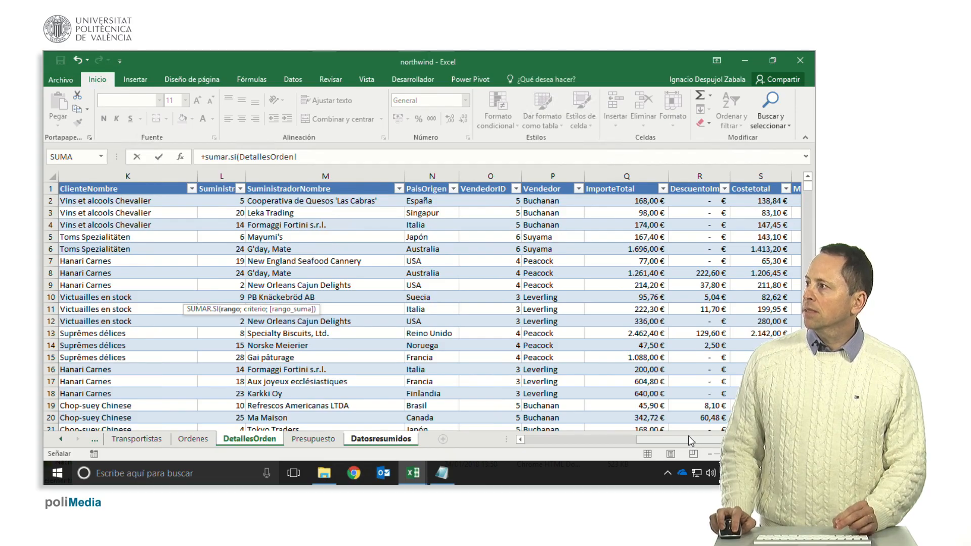
left_click_drag(691, 440, 626, 432)
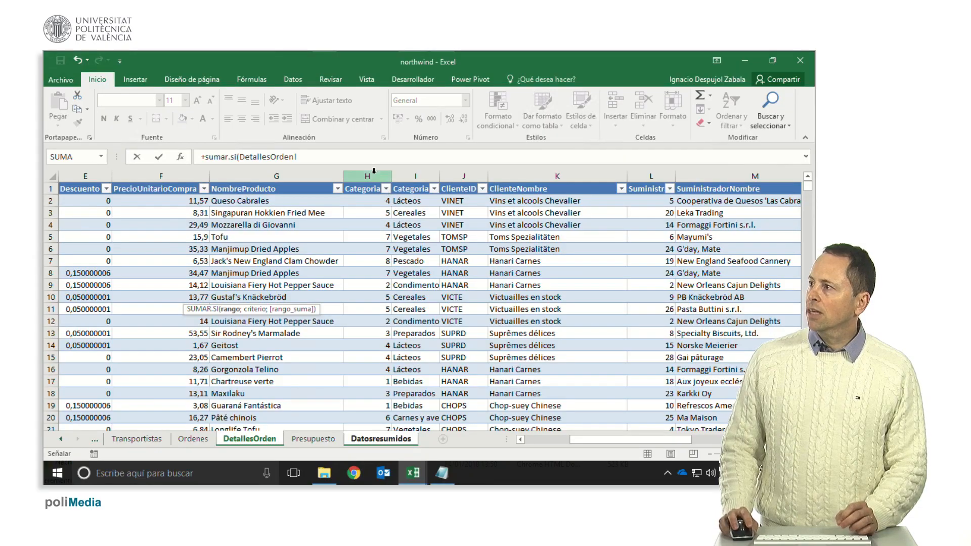
left_click(368, 177)
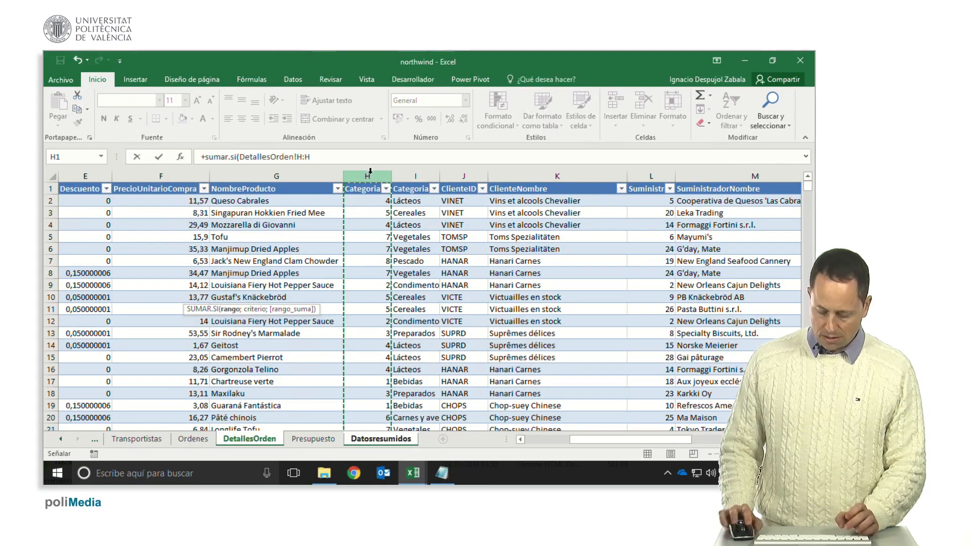
type(";")
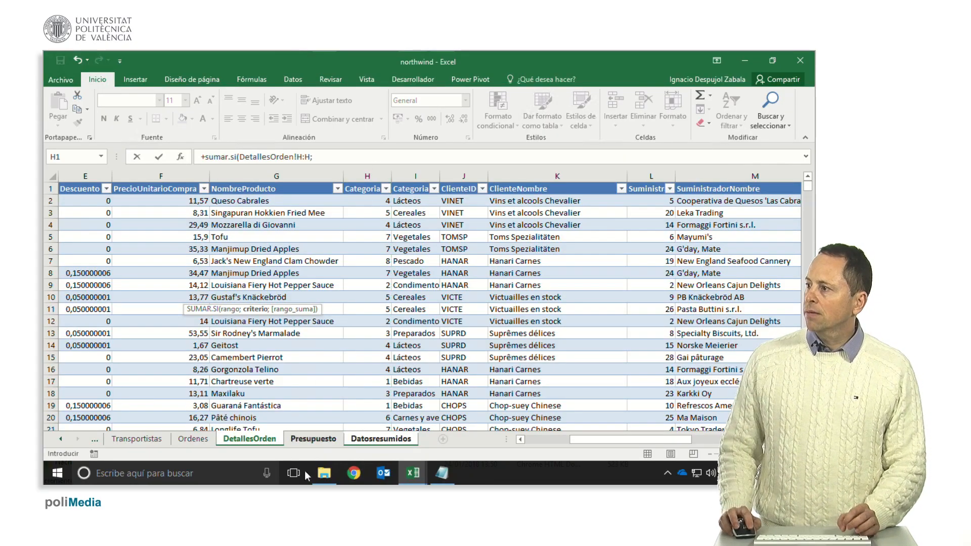
Complete the SUMAR.SI formula with Datosresumidos!A10 as the criterion and column Q of DetallesOrden as the sum range.
left_click(370, 440)
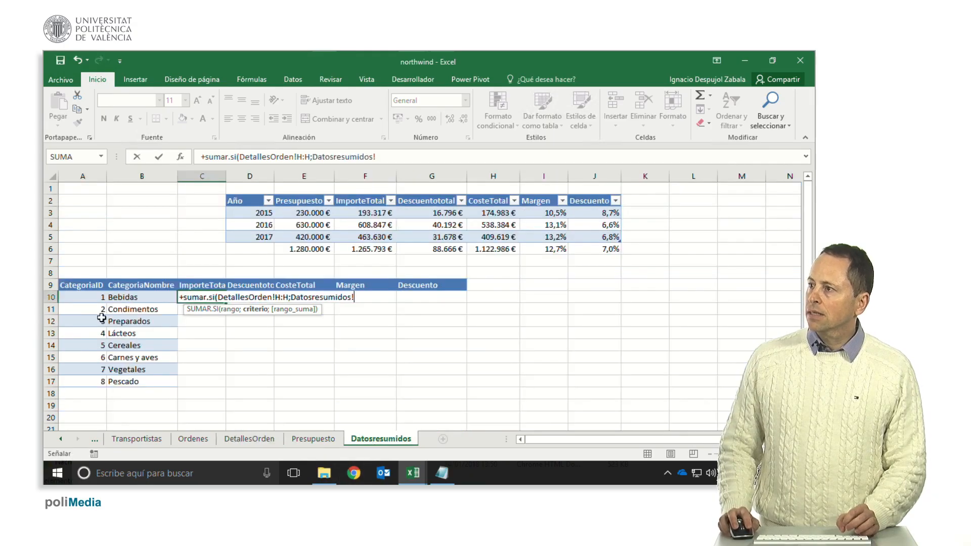
left_click(88, 299)
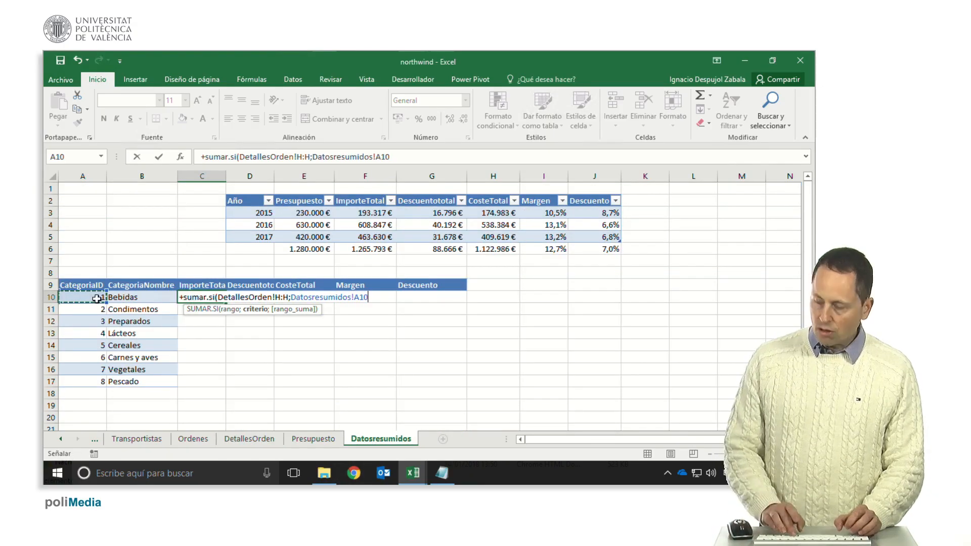
type(";")
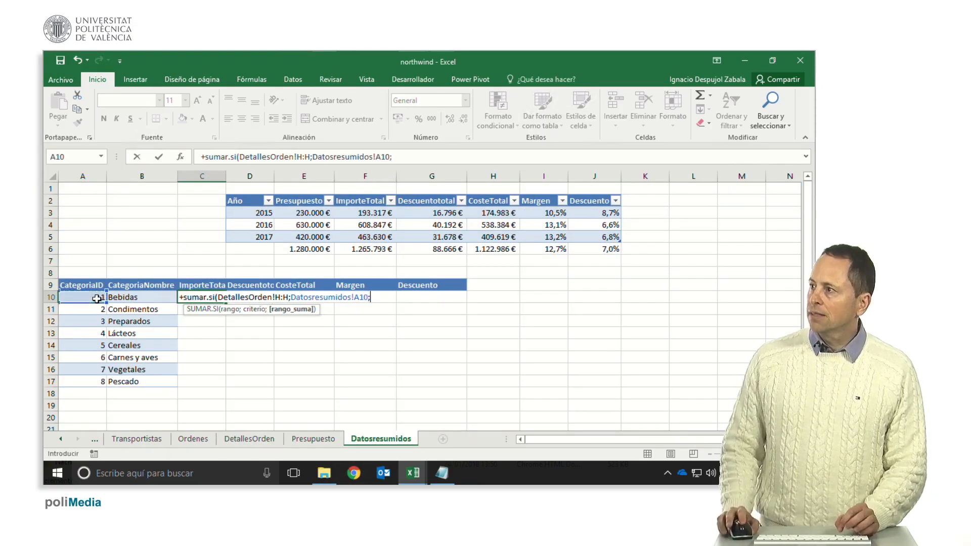
left_click(232, 441)
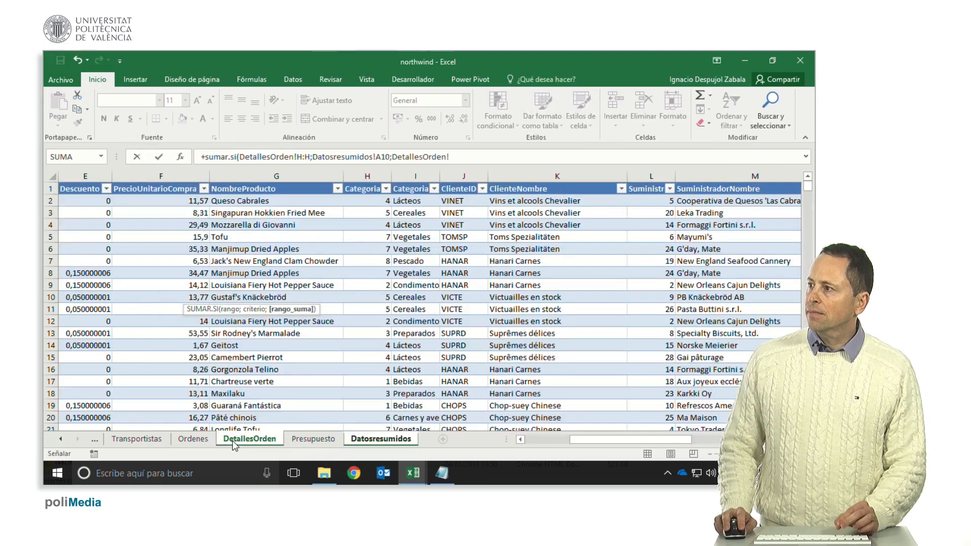
left_click(714, 444)
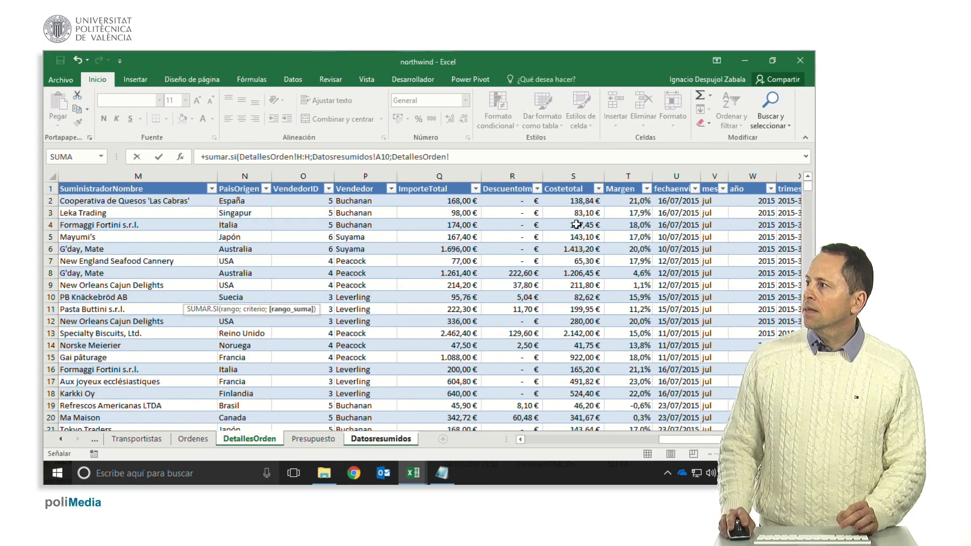
left_click(452, 171)
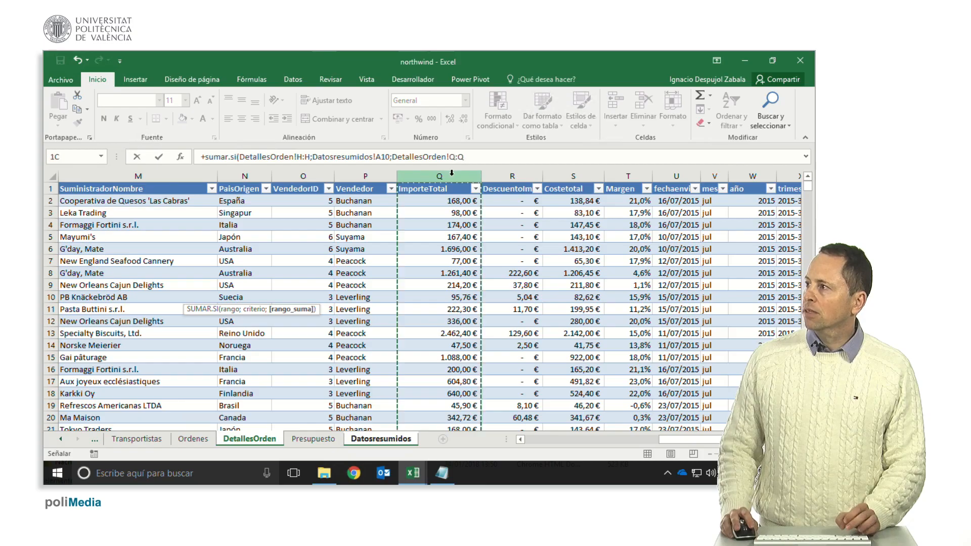
type(")")
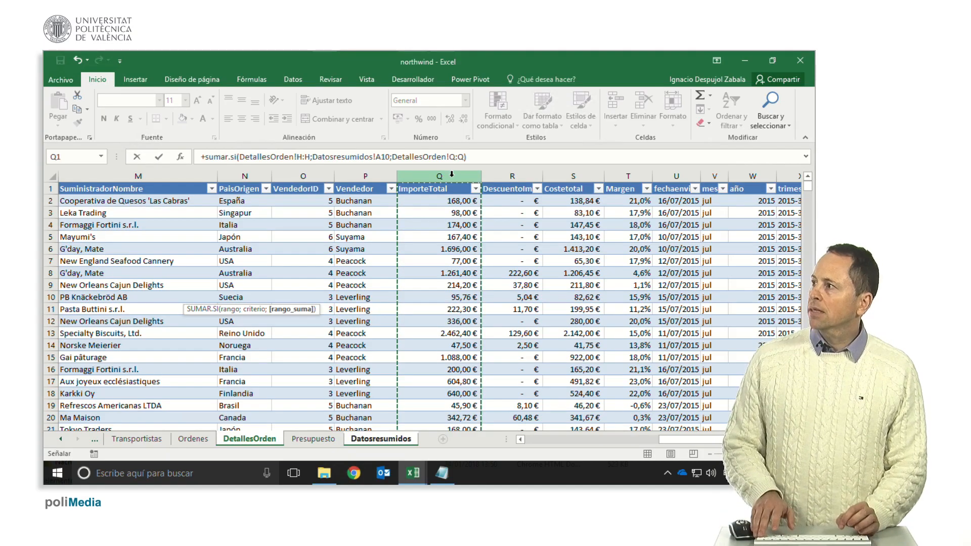
key("Return")
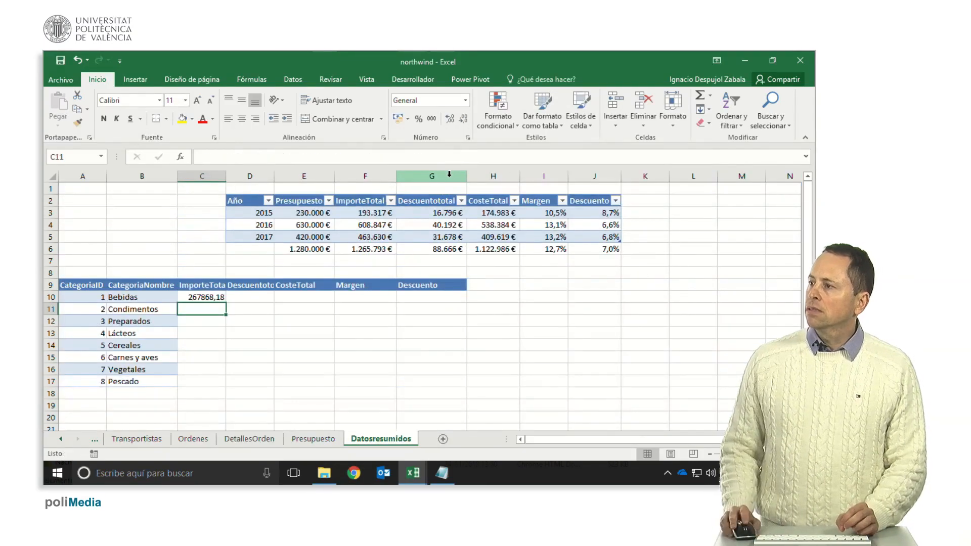
Copy the currency format of cell E3 onto the Bebidas ImporteTotal cell C10.
left_click(211, 299)
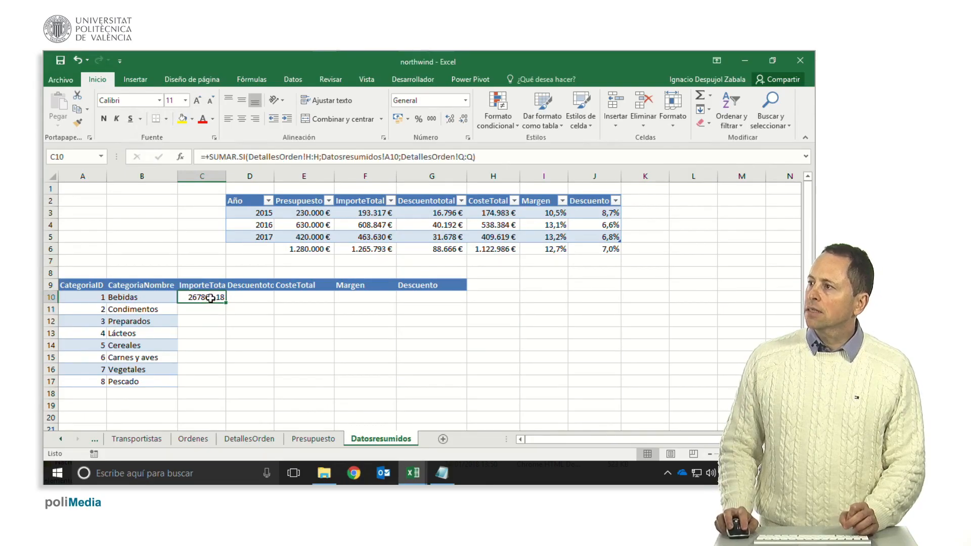
left_click(302, 217)
left_click(77, 122)
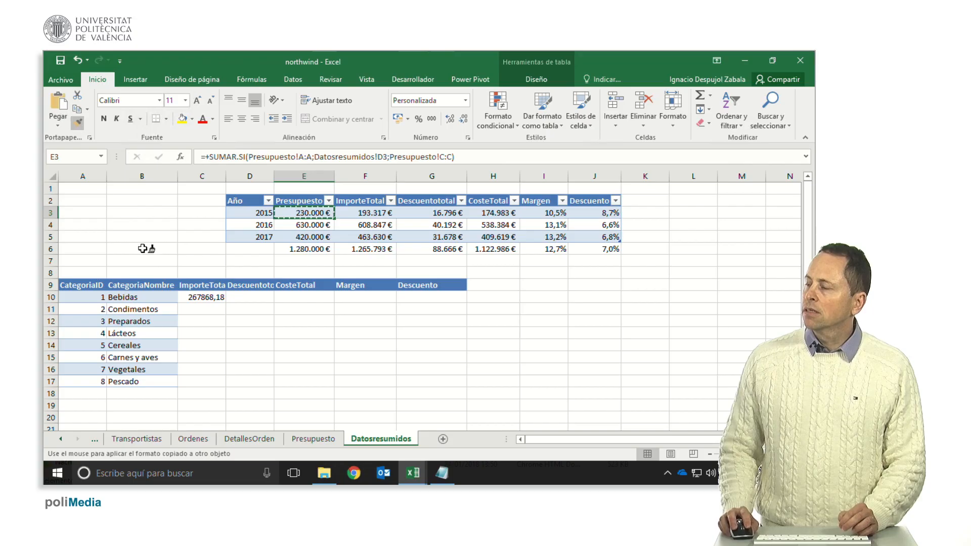
left_click(187, 298)
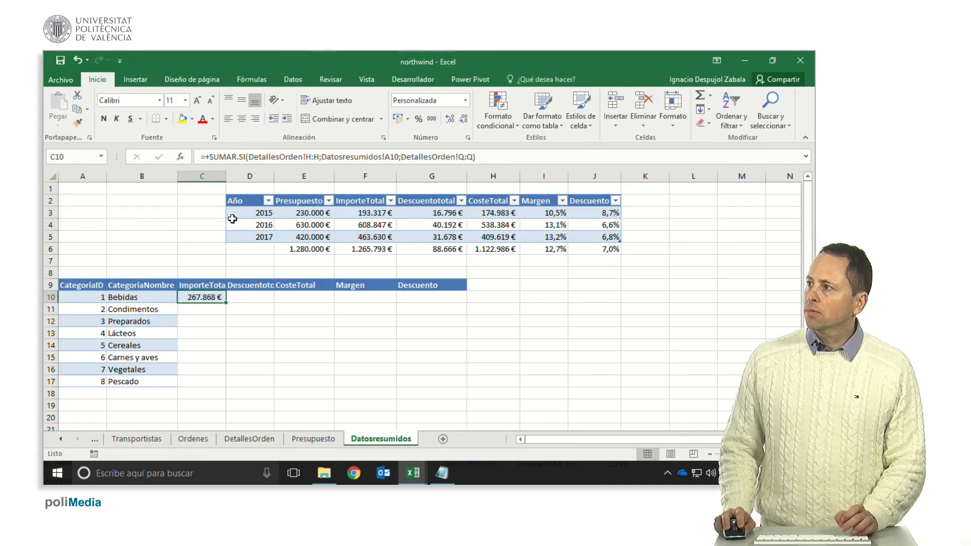
Copy the formula text of C10 into D10 with its cell references unchanged.
left_click(486, 156)
left_click_drag(474, 156, 87, 143)
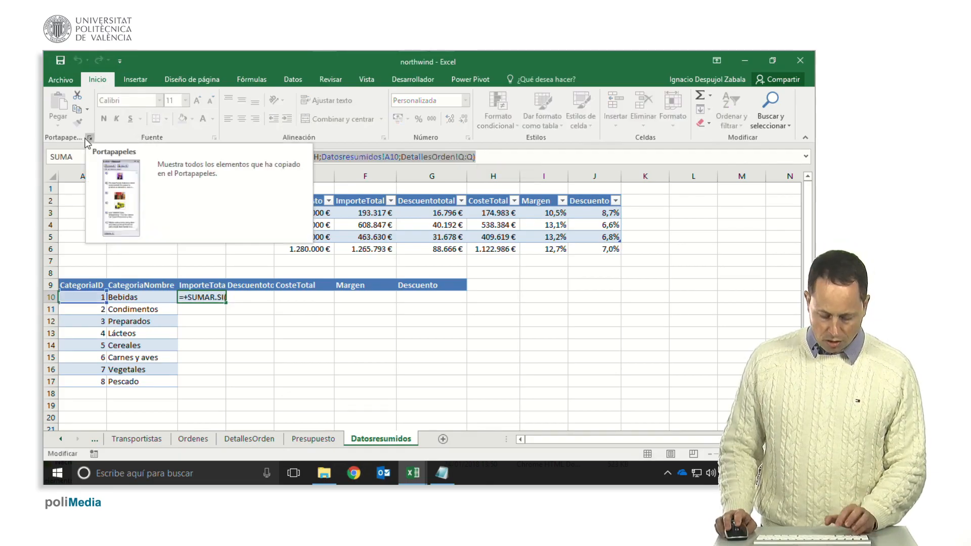
key("ctrl+c")
key("ctrl+Return")
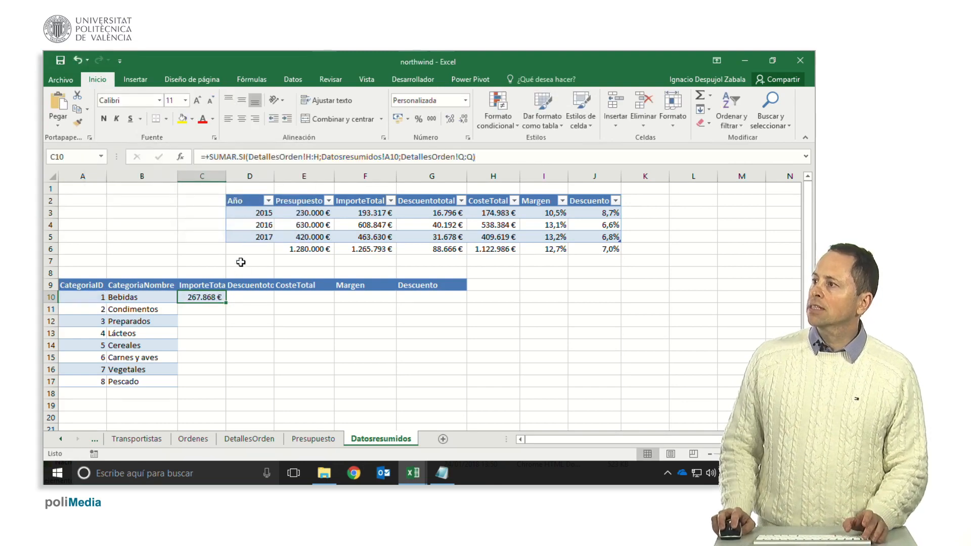
left_click(242, 297)
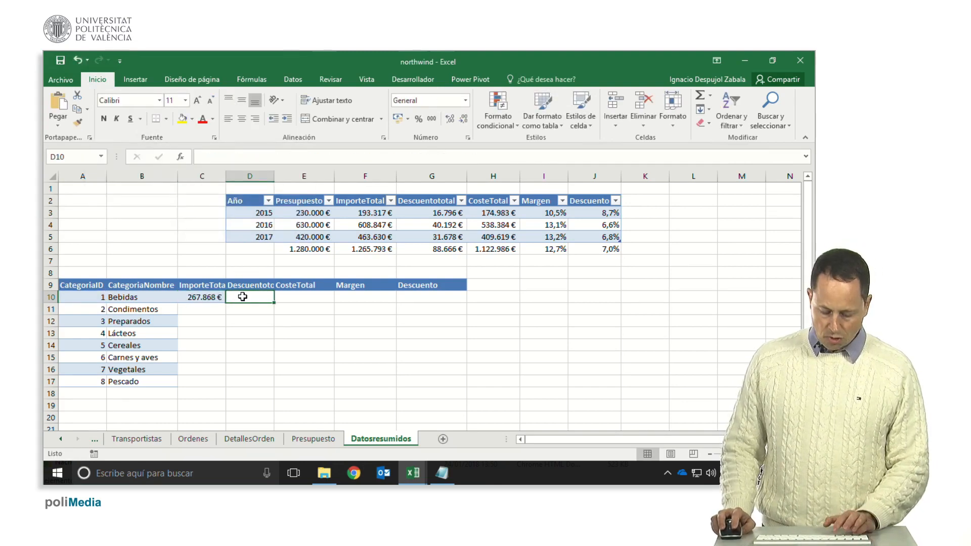
key("ctrl+v")
key("Tab")
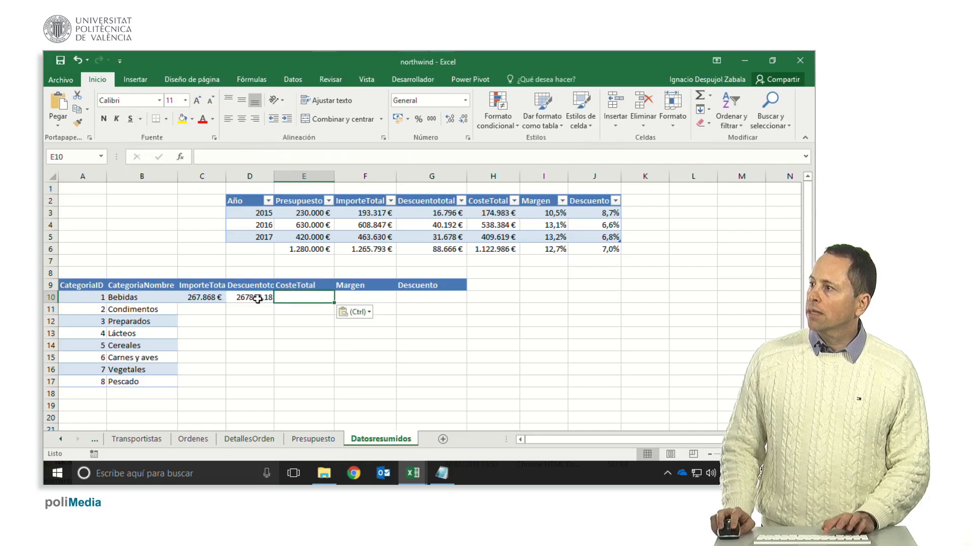
Paste the same SUMAR.SI formula into E10 and change the sum range in D10 to DetallesOrden!R:R.
key("ctrl+v")
left_click(253, 297)
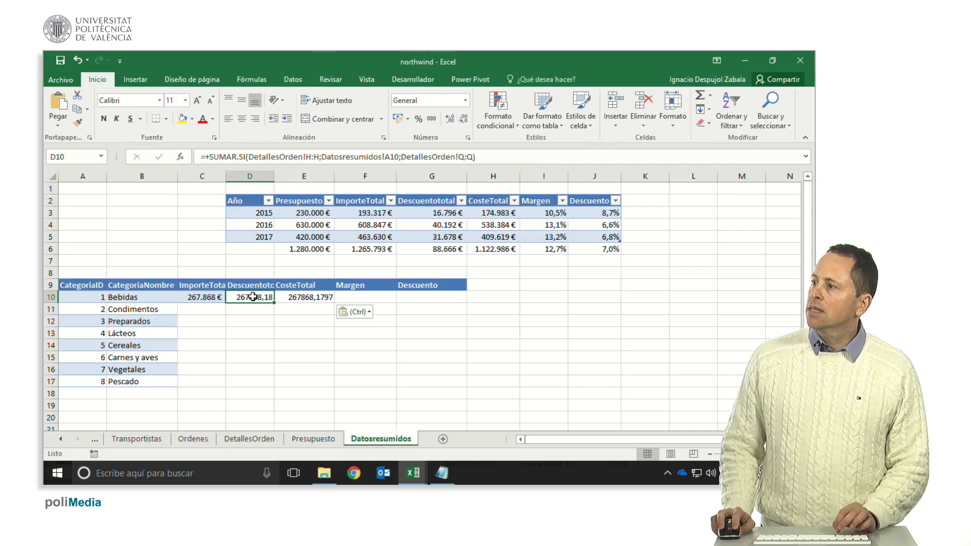
left_click(462, 157)
key("BackSpace")
type("r")
key("Right")
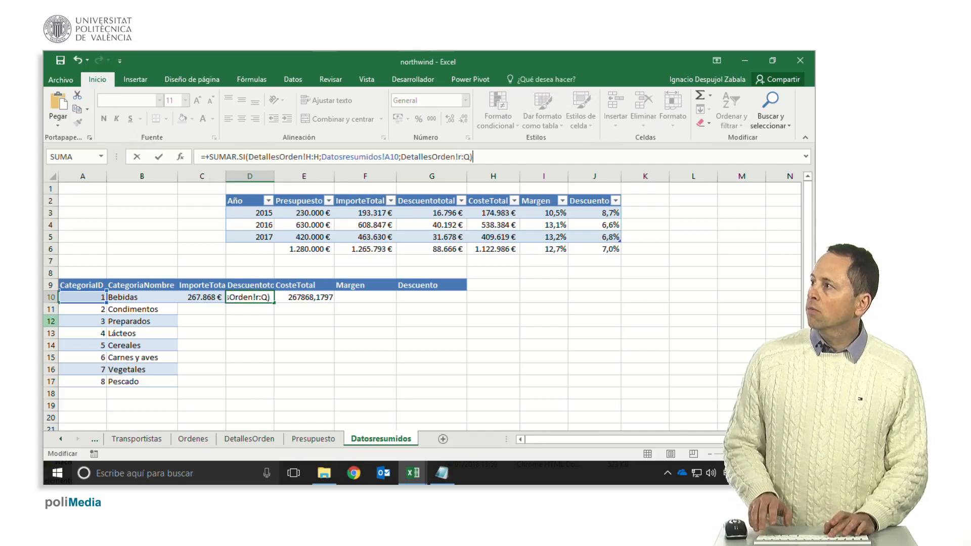
key("Left")
key("BackSpace")
type("r")
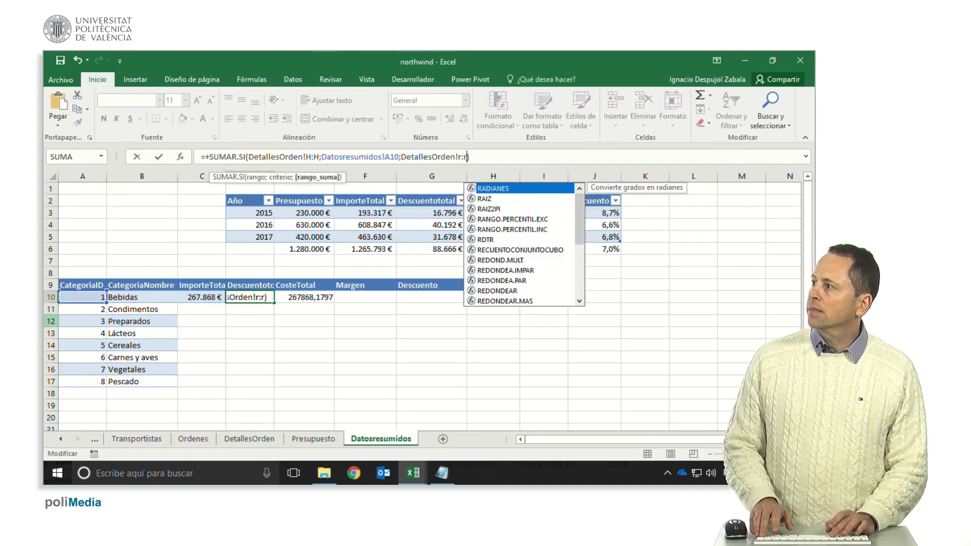
key("Return")
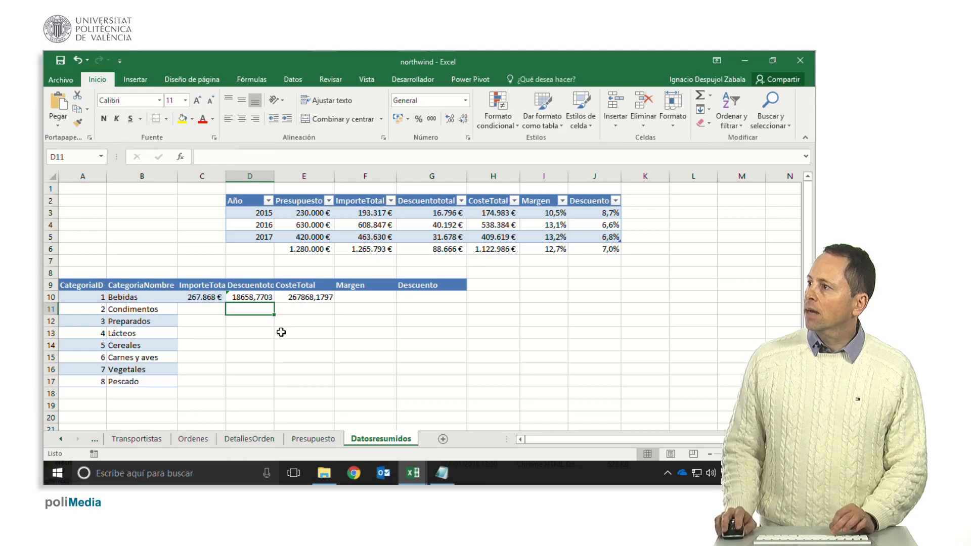
Change the sum range of the CosteTotal formula in E10 to column S of DetallesOrden.
left_click(301, 297)
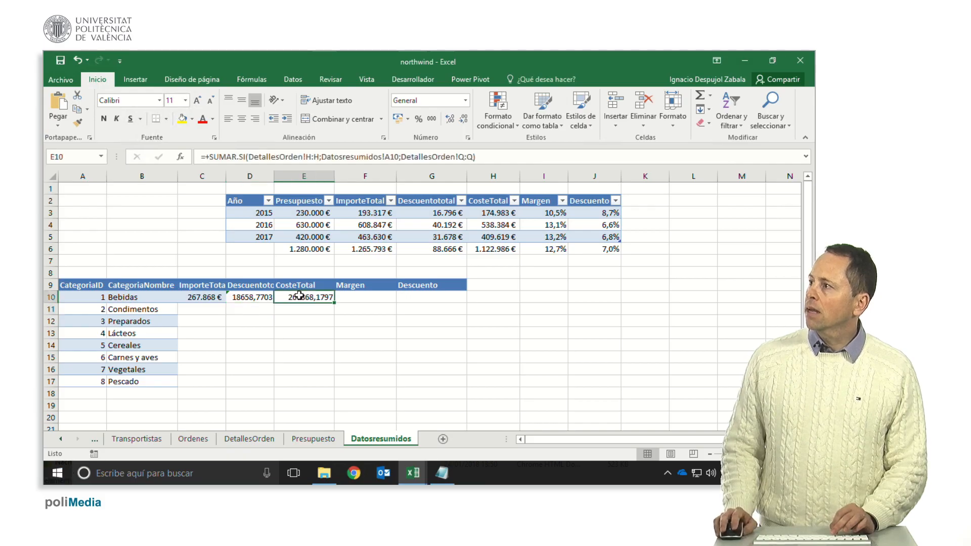
left_click(464, 157)
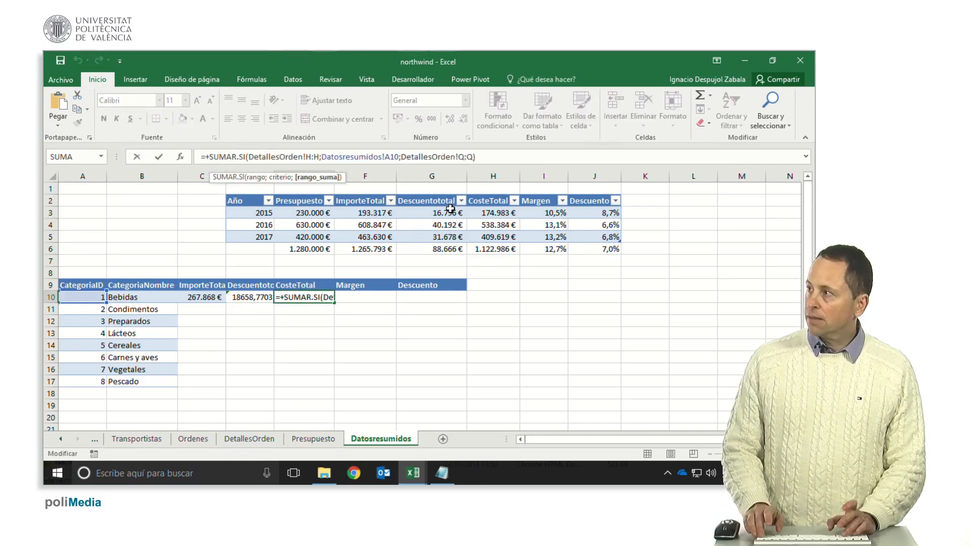
key("BackSpace")
type("s")
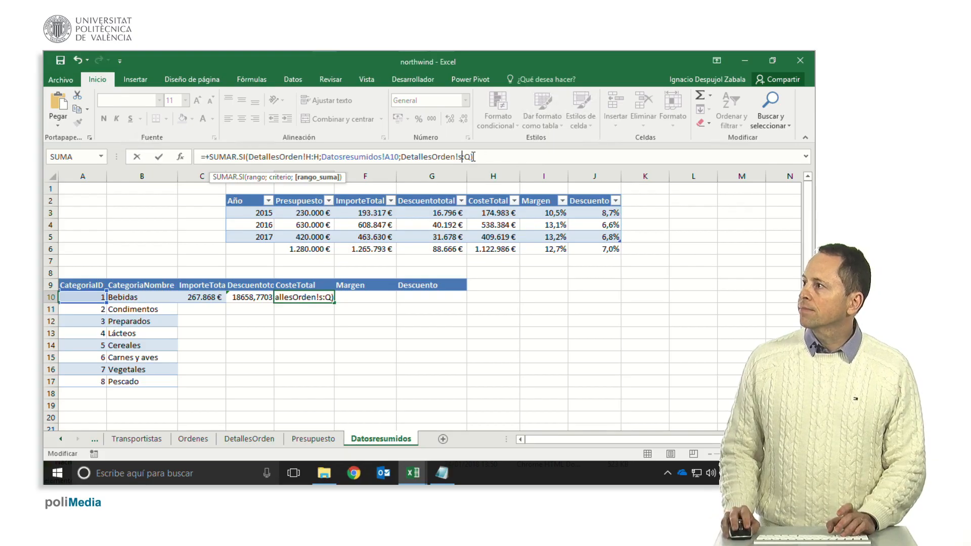
key("BackSpace")
type("s")
key("Return")
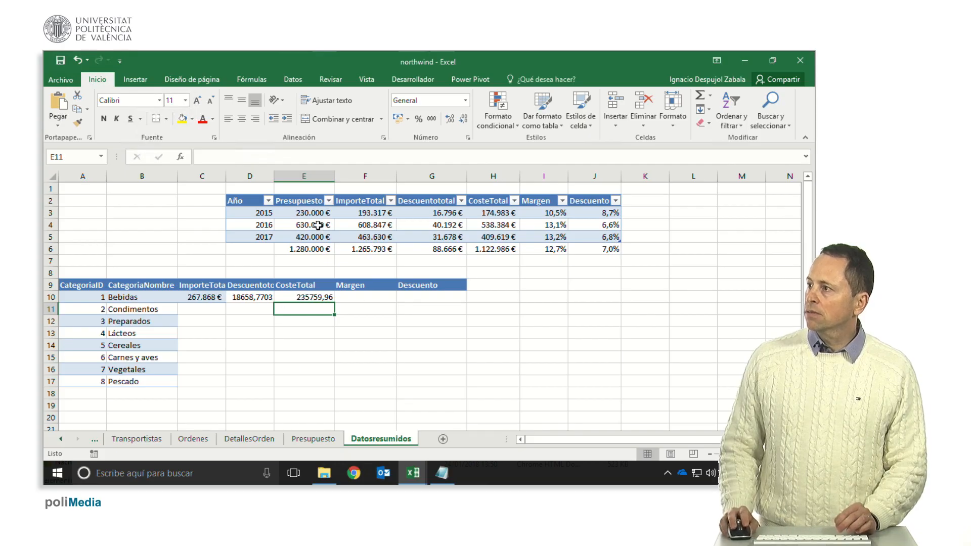
Copy the currency format of cell E3 onto the Bebidas discount and cost cells D10:E10.
left_click_drag(302, 213, 284, 218)
left_click(78, 122)
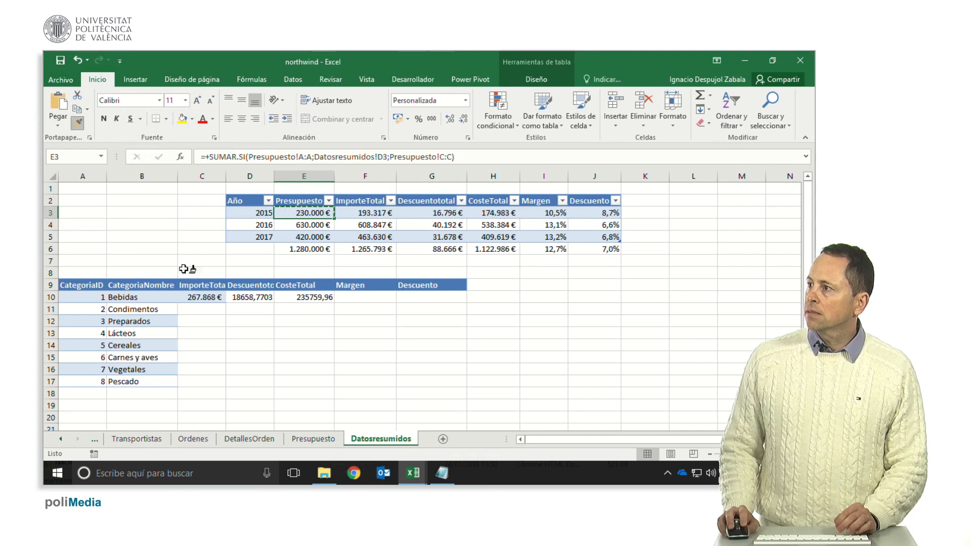
left_click_drag(248, 298, 311, 297)
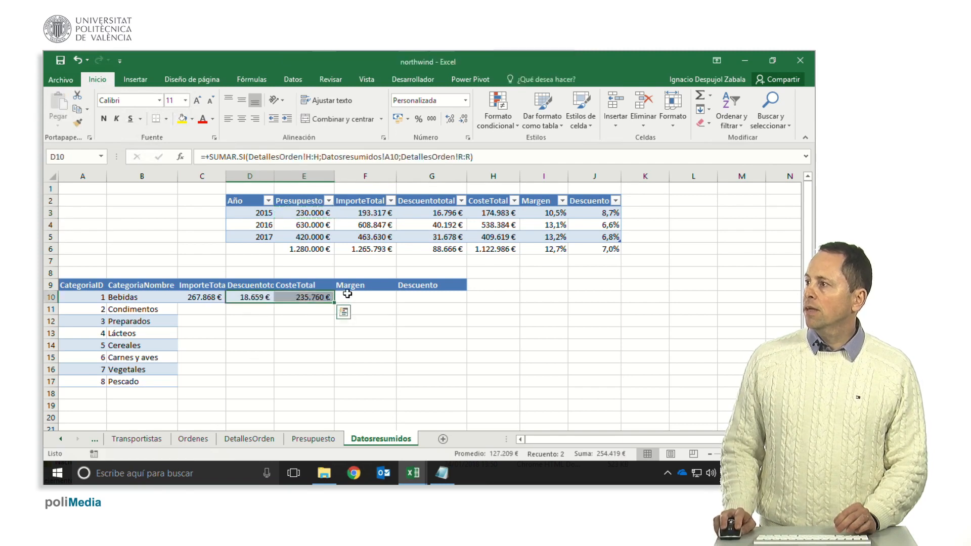
left_click(360, 297)
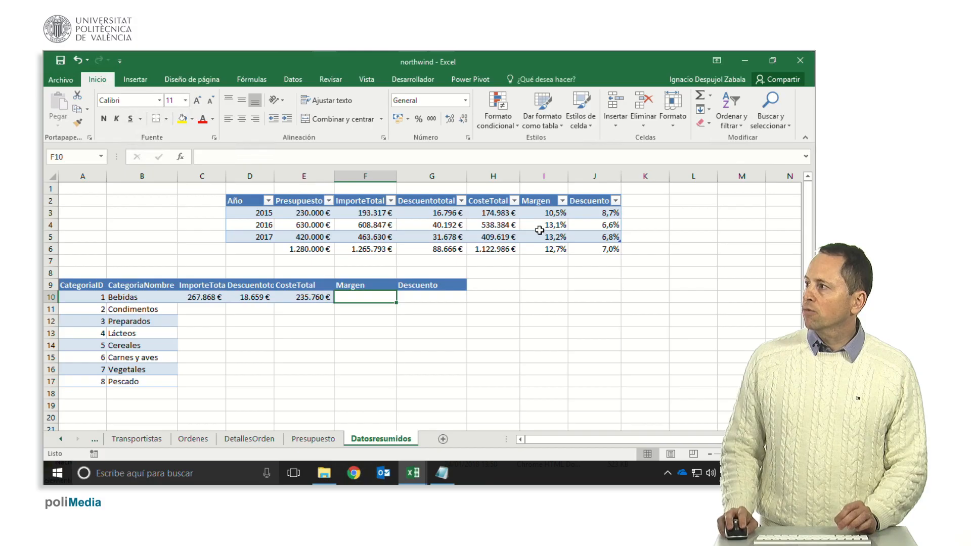
left_click_drag(551, 213, 585, 215)
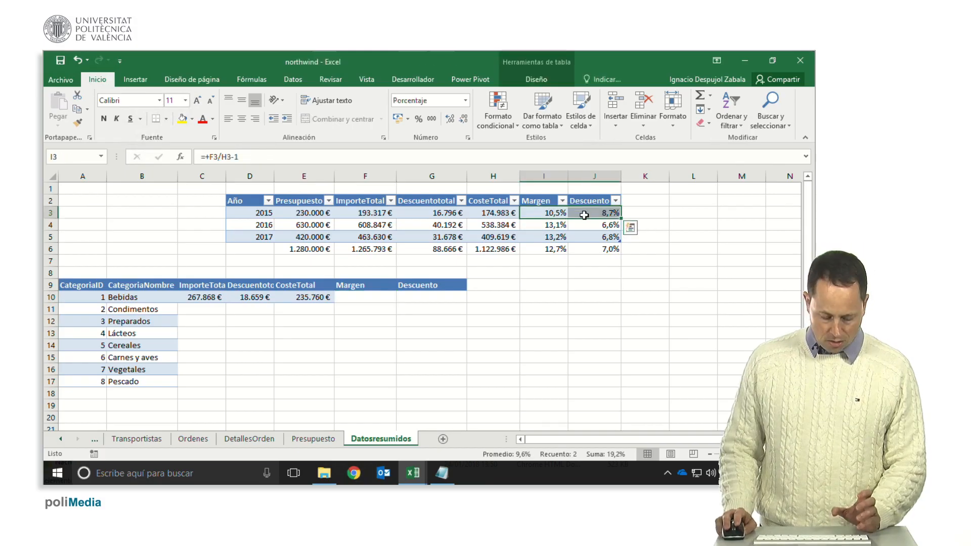
key("ctrl+q")
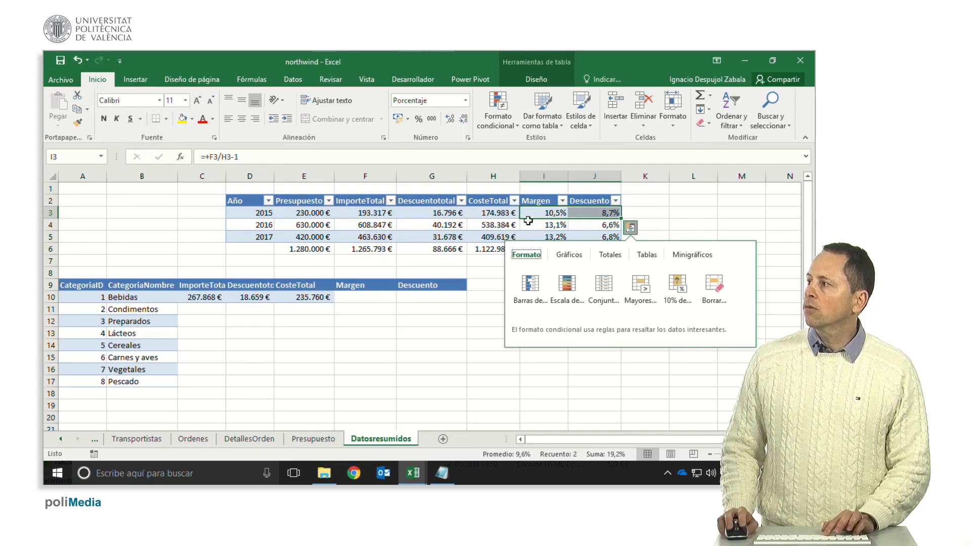
Copy the Margen and Descuento formulas from I3:J3 into F10:G10 of the category table.
left_click(558, 211)
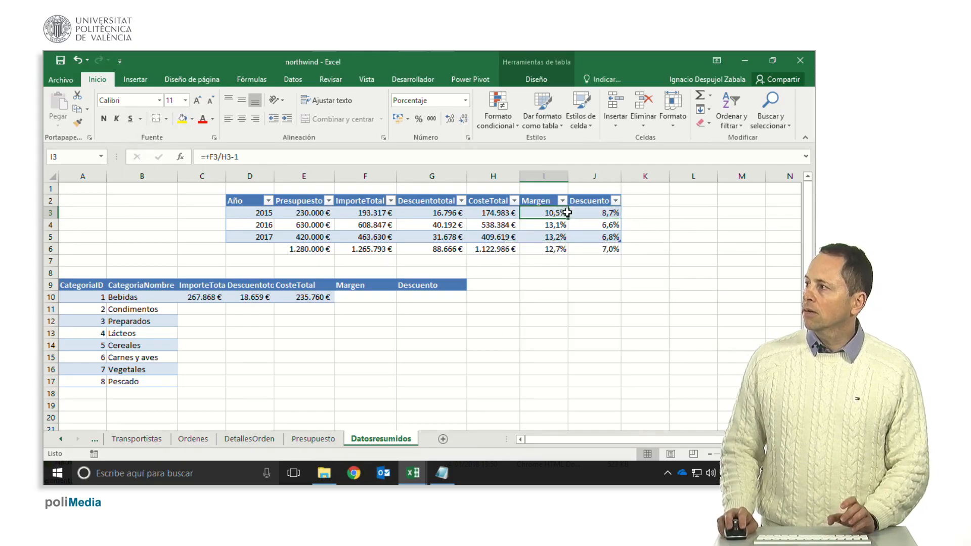
left_click(594, 213, "shift")
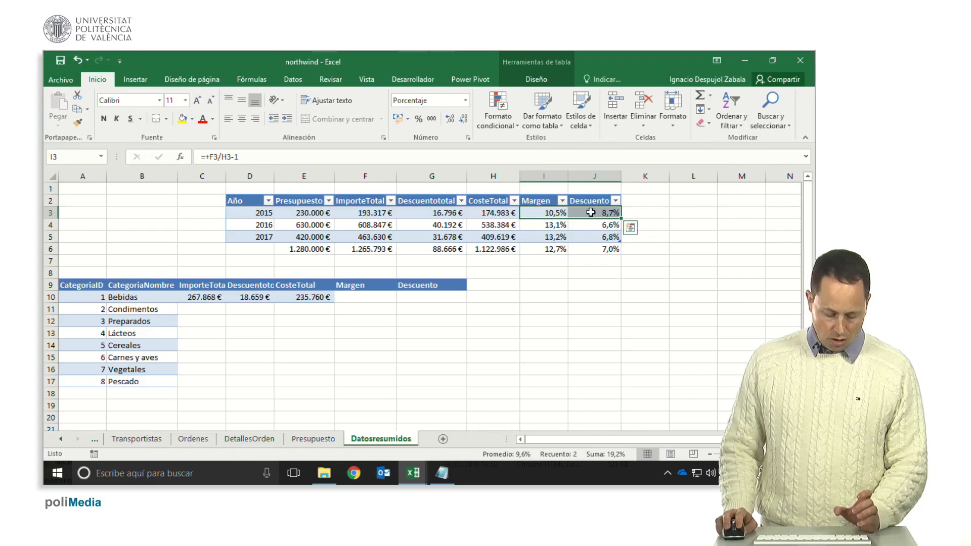
key("ctrl+c")
left_click(366, 297)
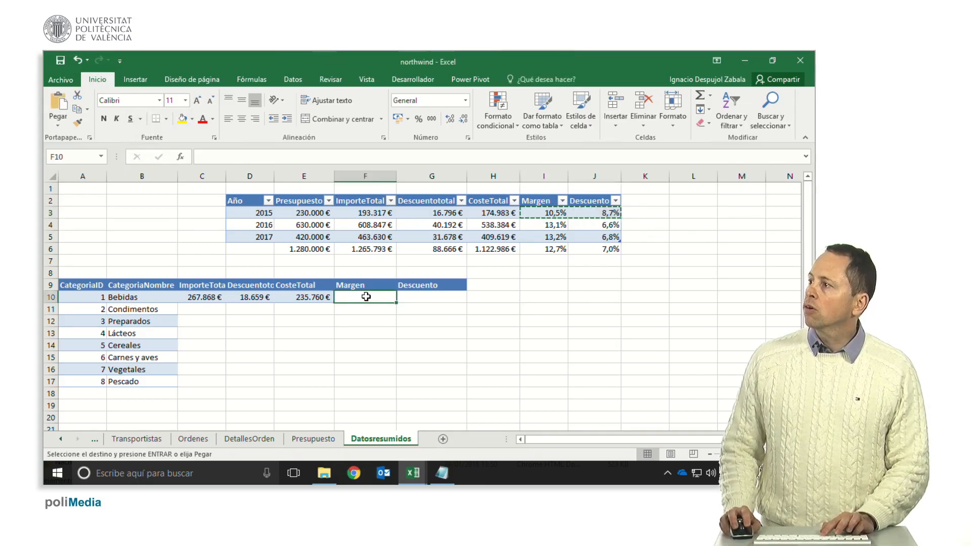
key("ctrl+v")
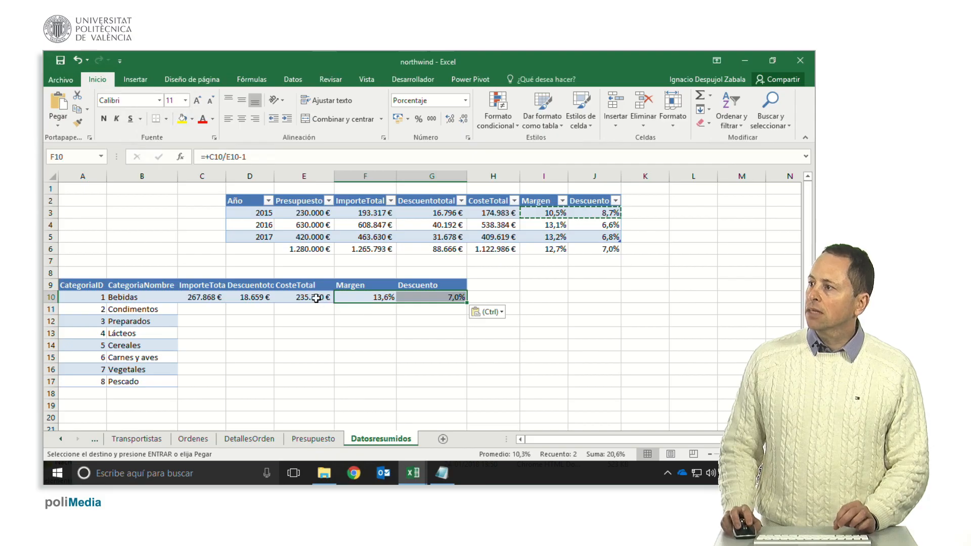
Fill the Bebidas formulas in C10:G10 down through row 17 for all the categories.
left_click(195, 298)
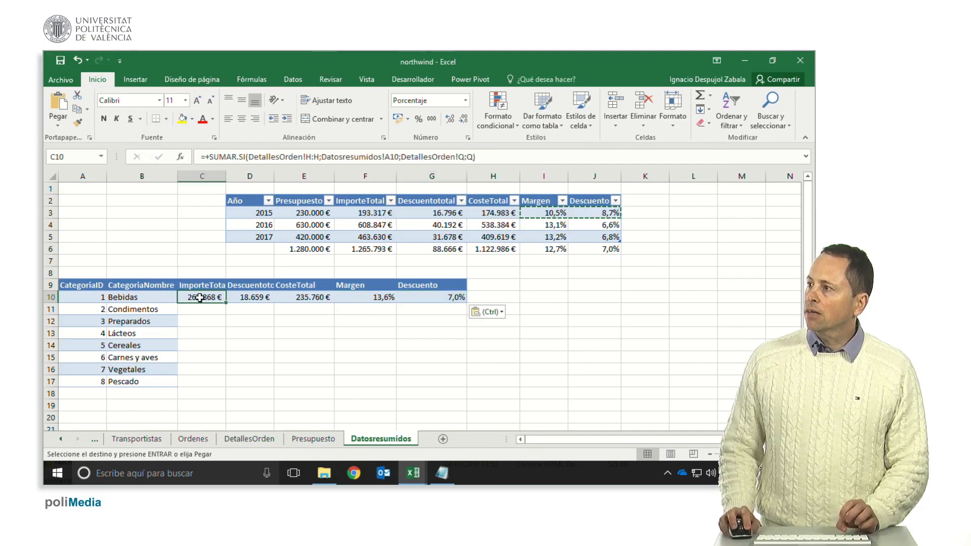
left_click_drag(194, 299, 453, 301)
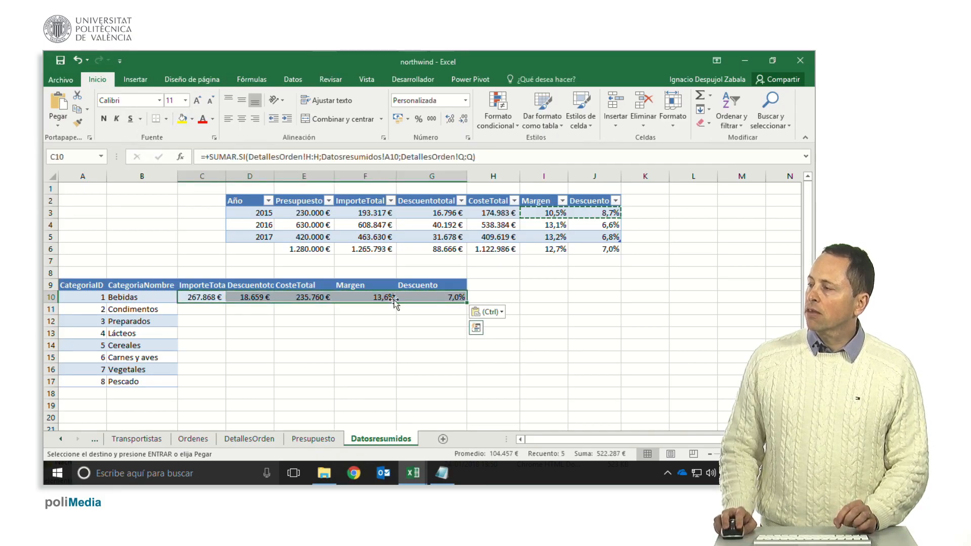
left_click(207, 299)
left_click_drag(208, 299, 466, 389)
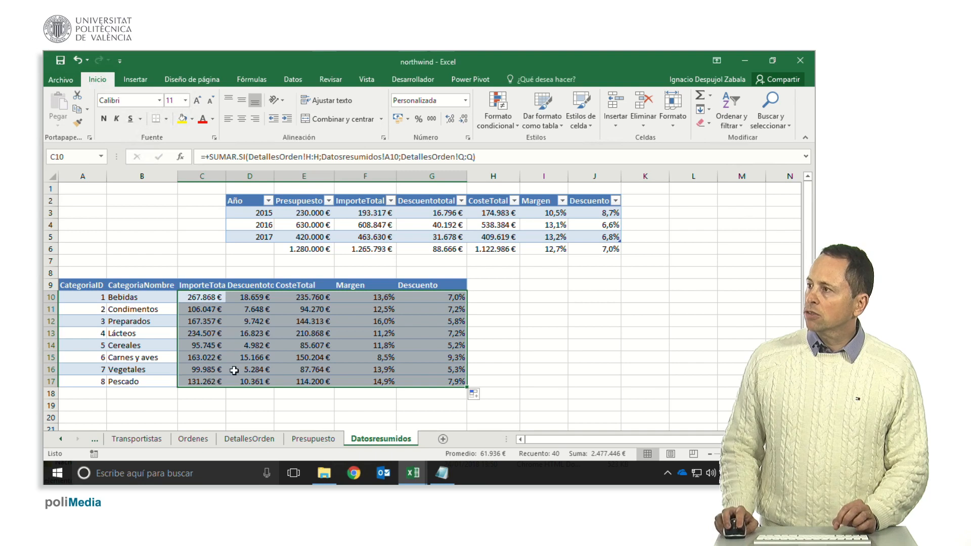
Total ImporteTotal in C18 with SUMA(C10:C17) and extend the total across to E18.
left_click(199, 394)
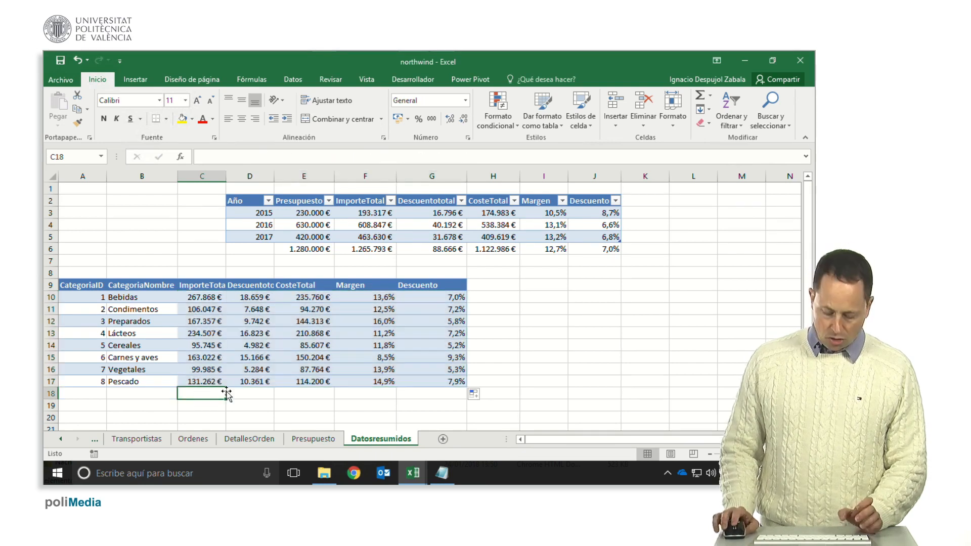
type("+suma(")
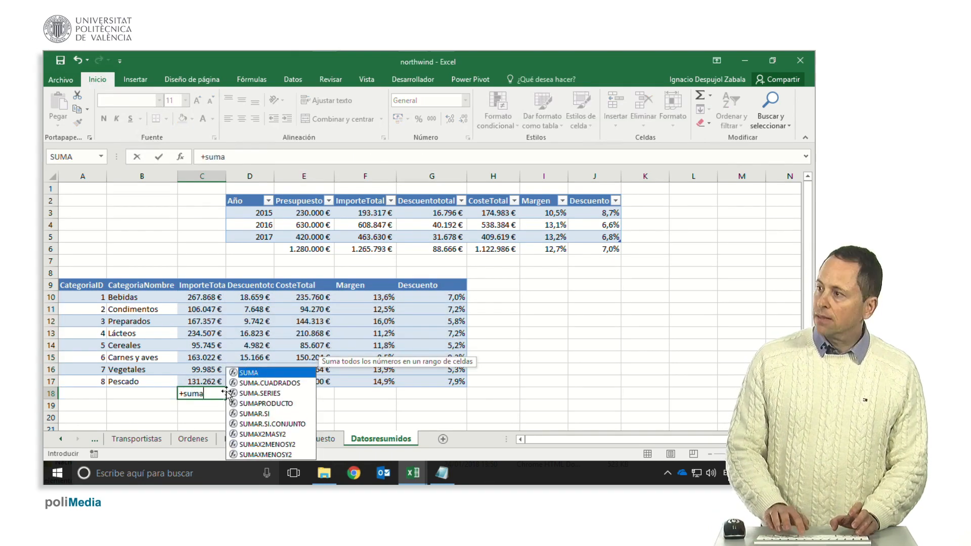
left_click_drag(198, 295, 213, 382)
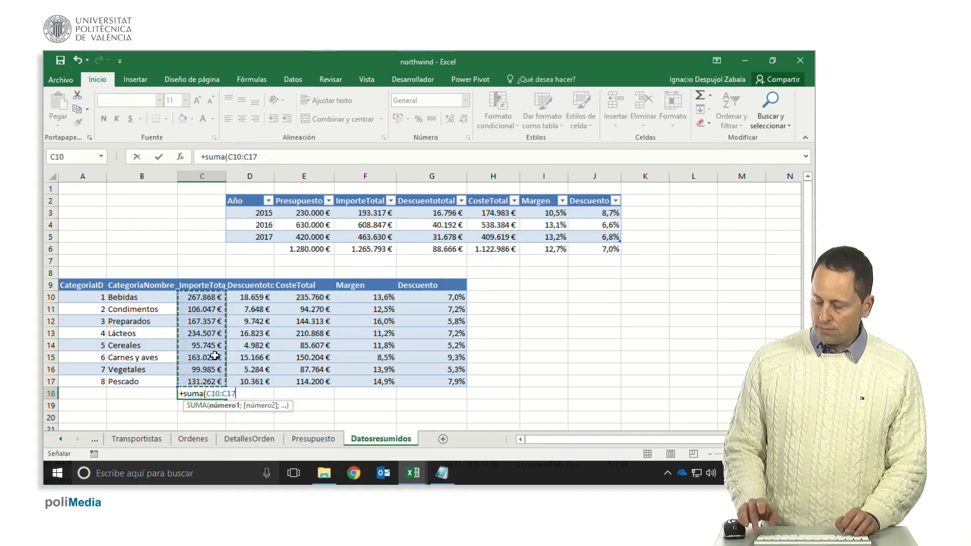
key("Return")
left_click(210, 395)
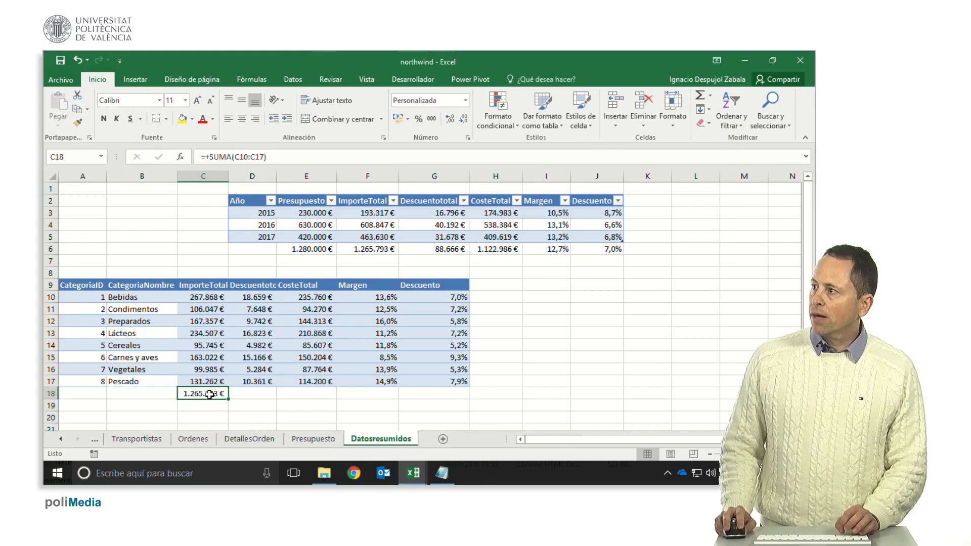
left_click_drag(234, 400, 331, 398)
Copy the Margen and Descuento formulas from F17:G17 into the totals row at F18:G18.
left_click(376, 385)
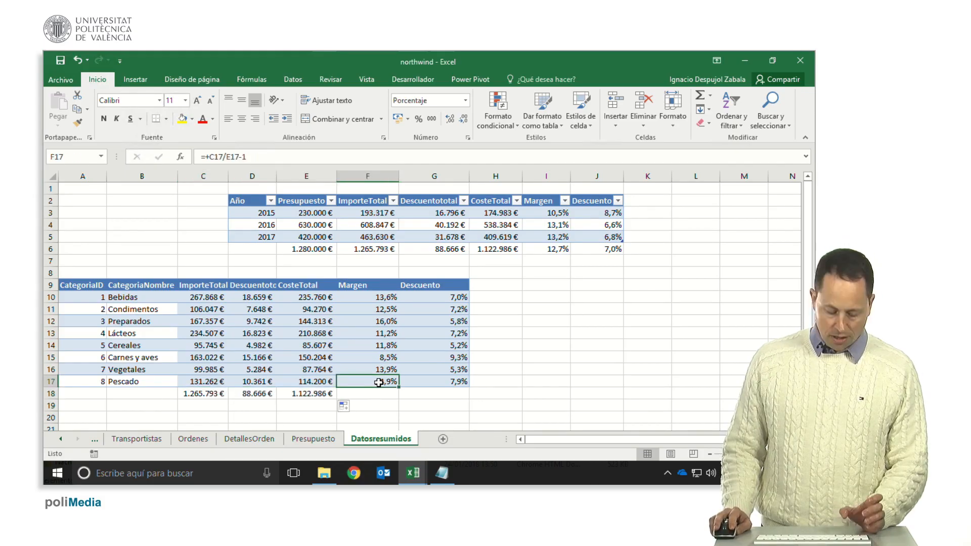
left_click(436, 383, "shift")
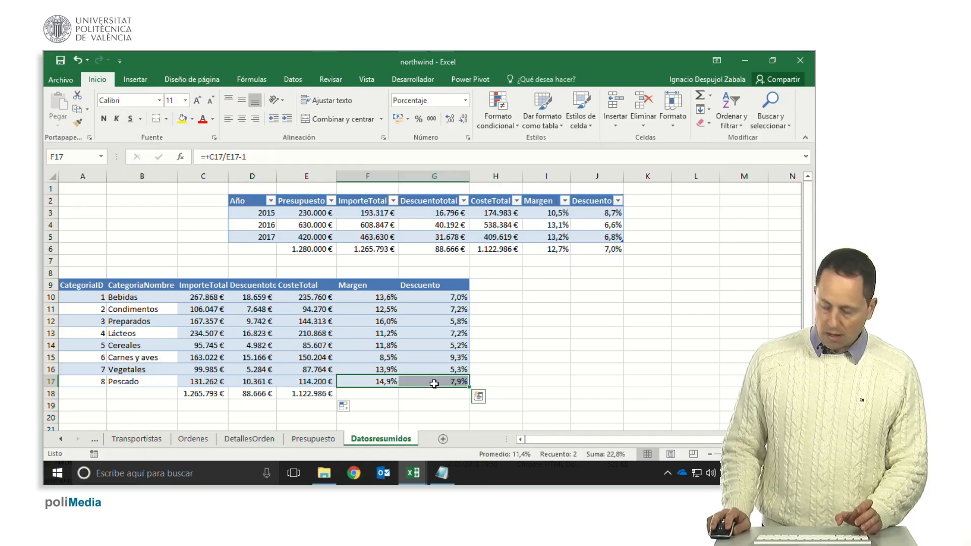
key("ctrl+c")
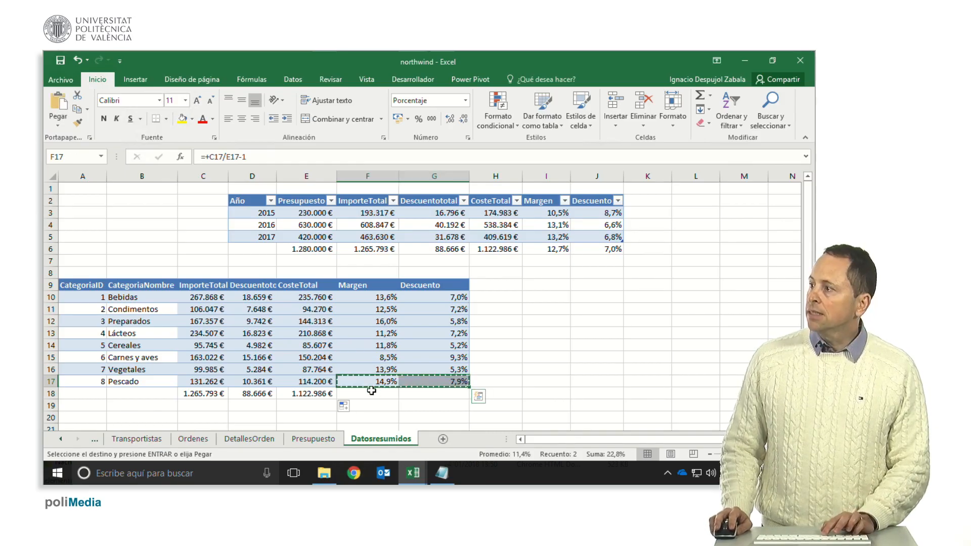
left_click(375, 392)
key("ctrl+v")
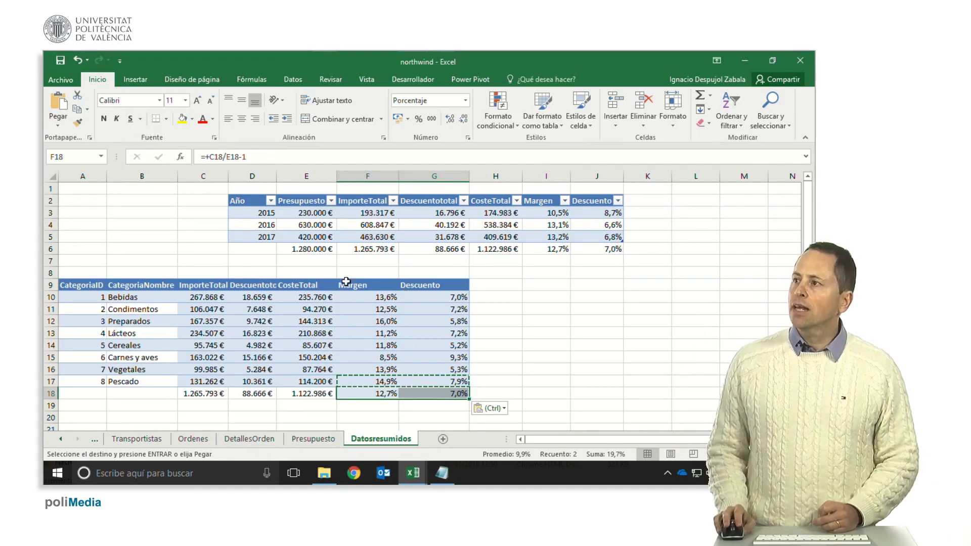
Enter the year 2016 in cell A1.
left_click(68, 189)
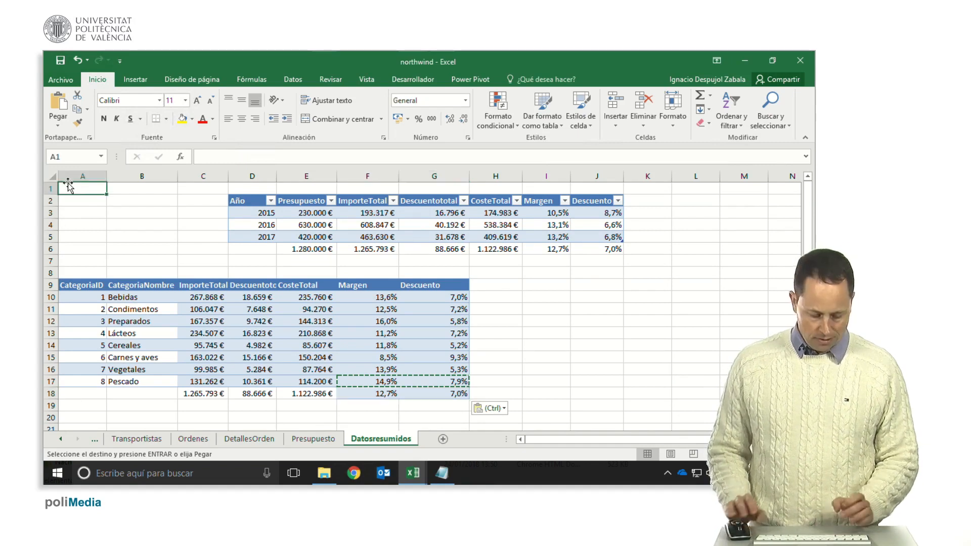
type("2016")
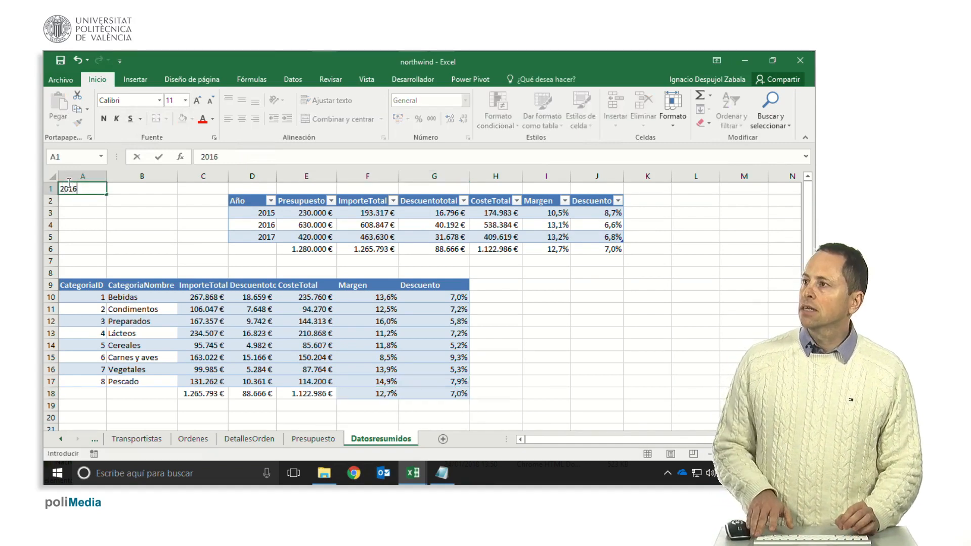
key("Return")
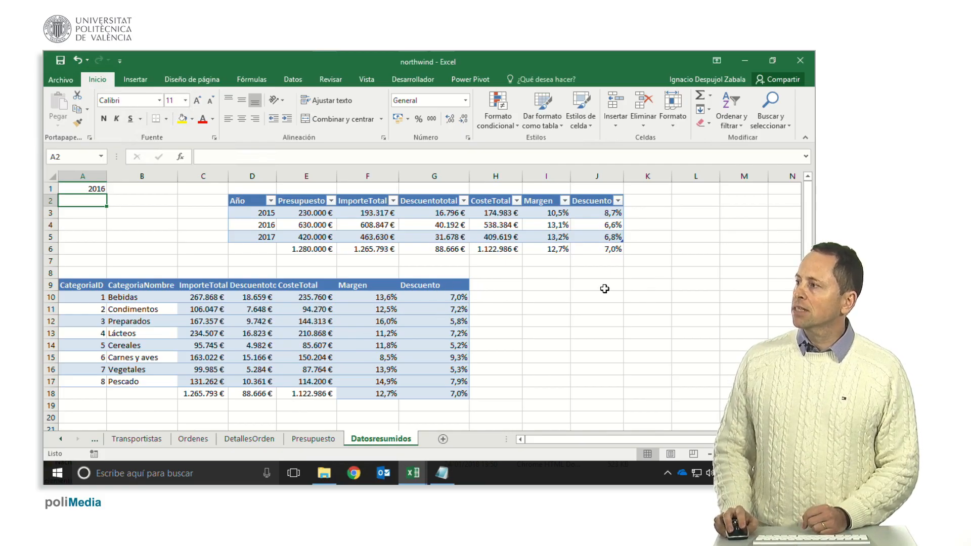
Start a SUMAR.SI.CONJUNTO formula in cell H10, beside the Bebidas row of the category summary.
left_click(480, 297)
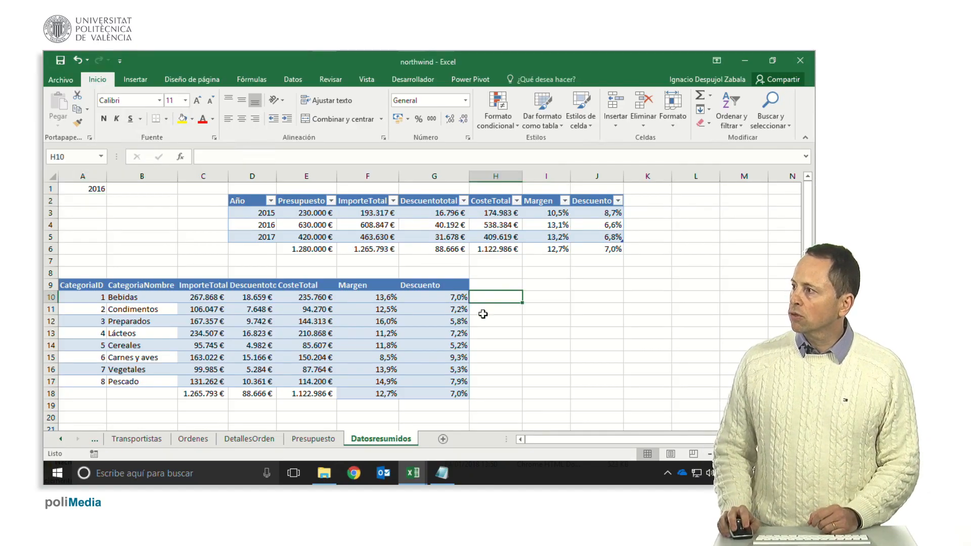
type("+")
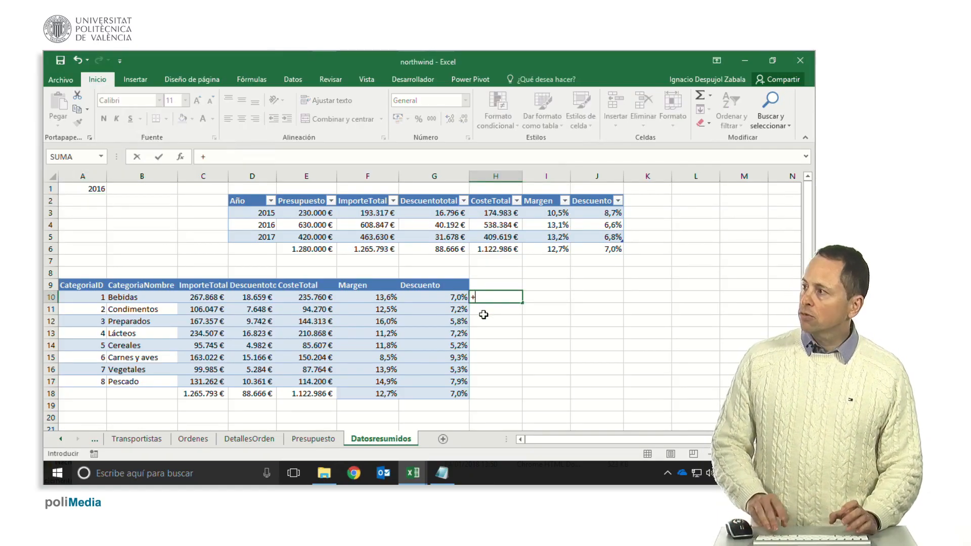
type("sumar")
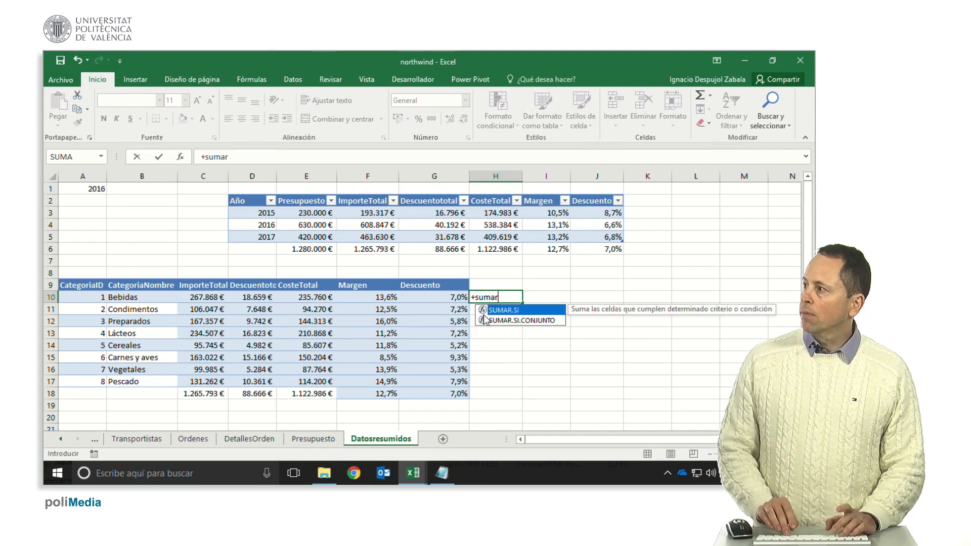
type(".si")
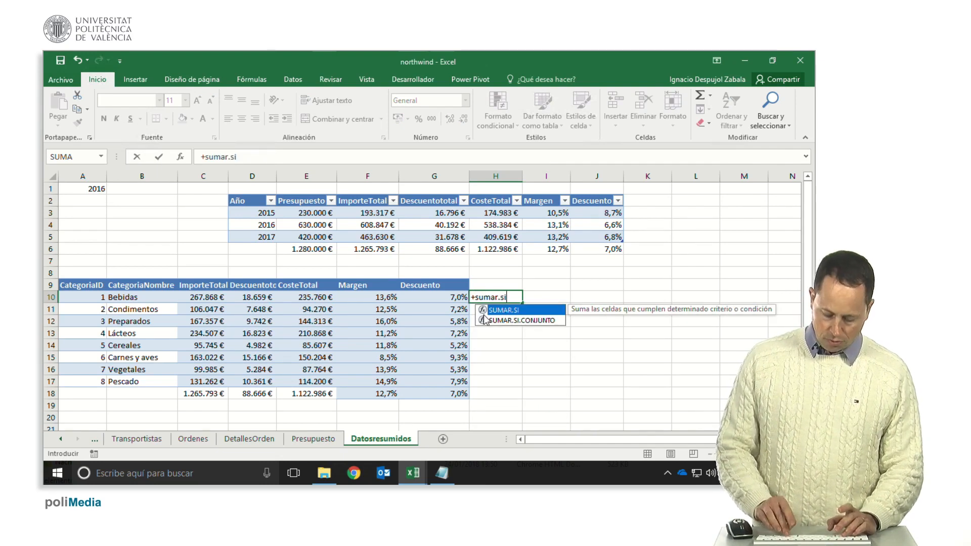
type(".conjun")
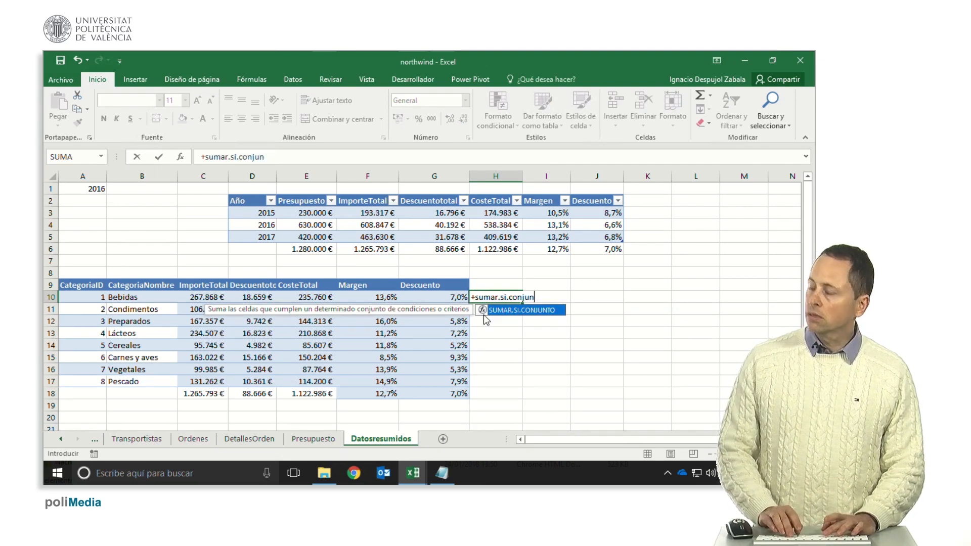
type("to(")
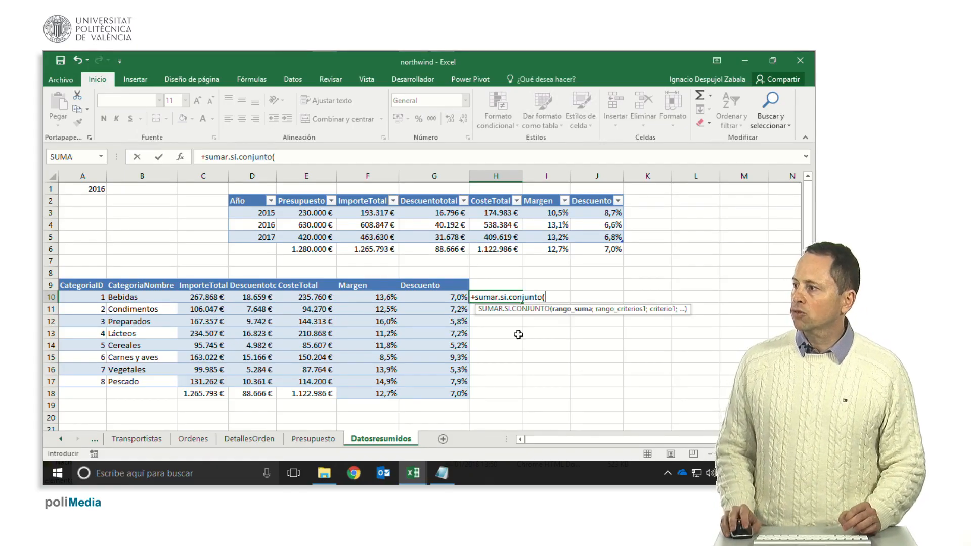
left_click(251, 441)
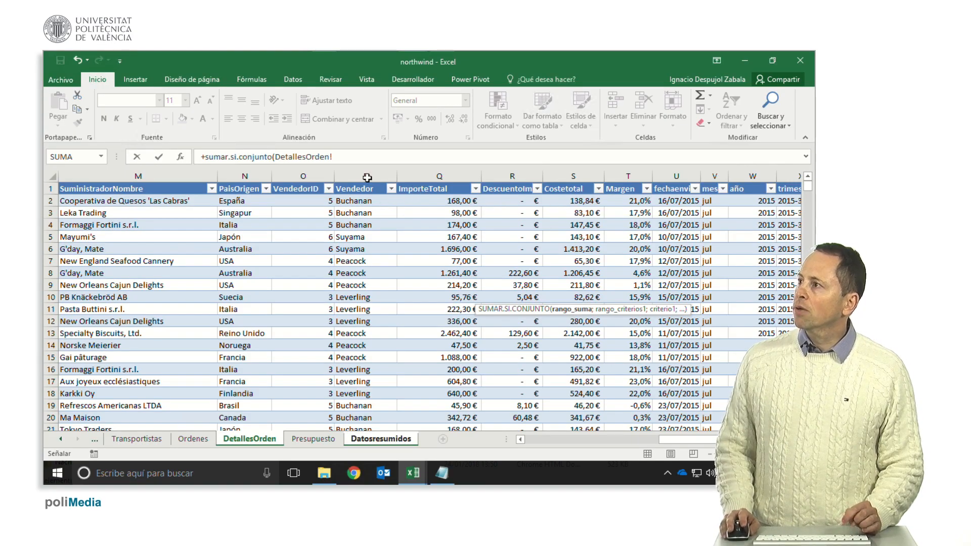
left_click(337, 154)
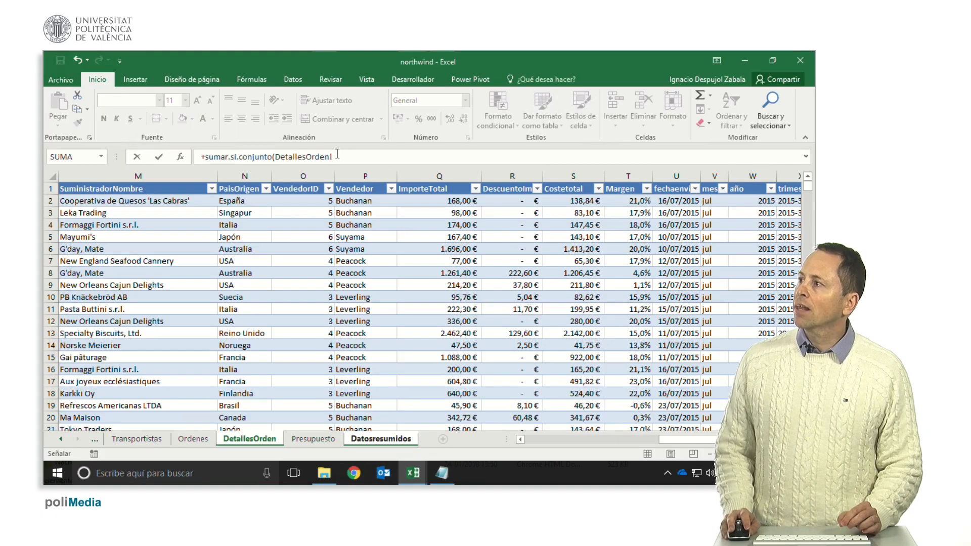
key("BackSpace")
key("BackSpace")
key("BackSpace")
key("BackSpace")
key("BackSpace")
key("BackSpace")
key("BackSpace")
key("BackSpace")
key("BackSpace")
key("BackSpace")
key("BackSpace")
key("BackSpace")
key("BackSpace")
key("BackSpace")
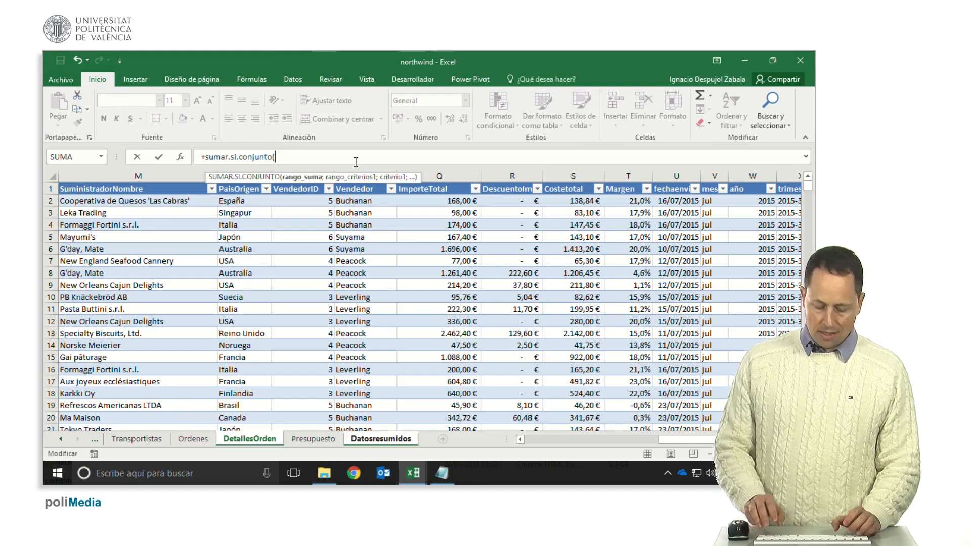
Give DetallesOrden[ImporteTotal] as the sum range of the SUMAR.SI.CONJUNTO formula.
type("Detalle")
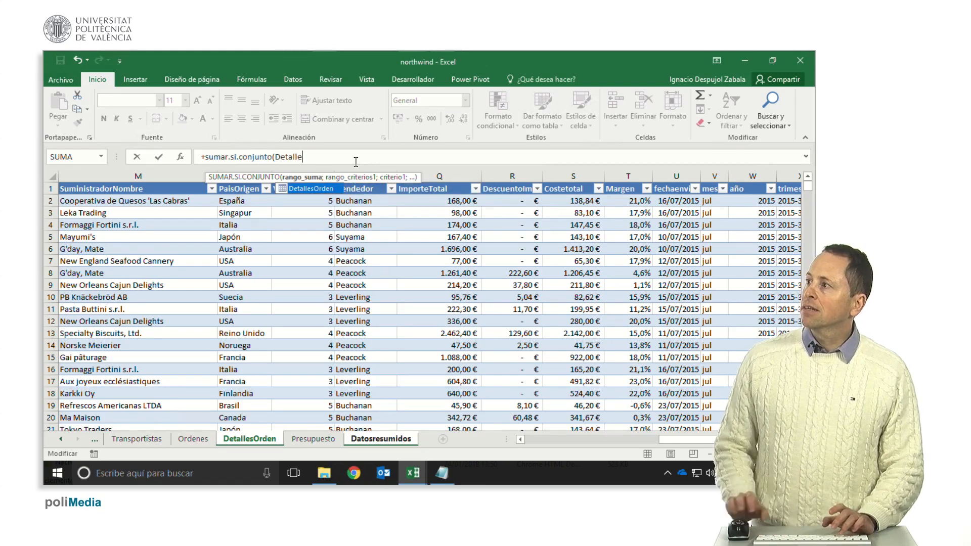
double_click(308, 194)
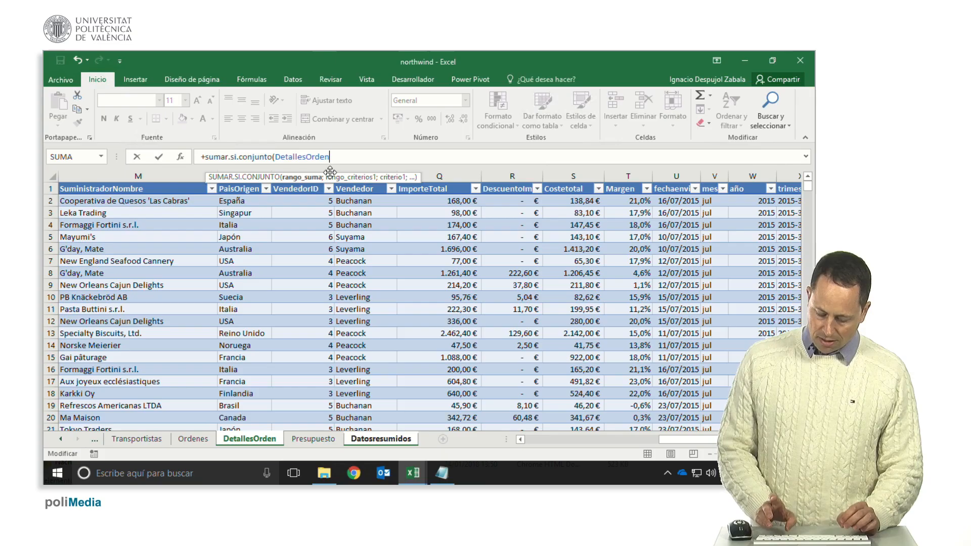
type("[")
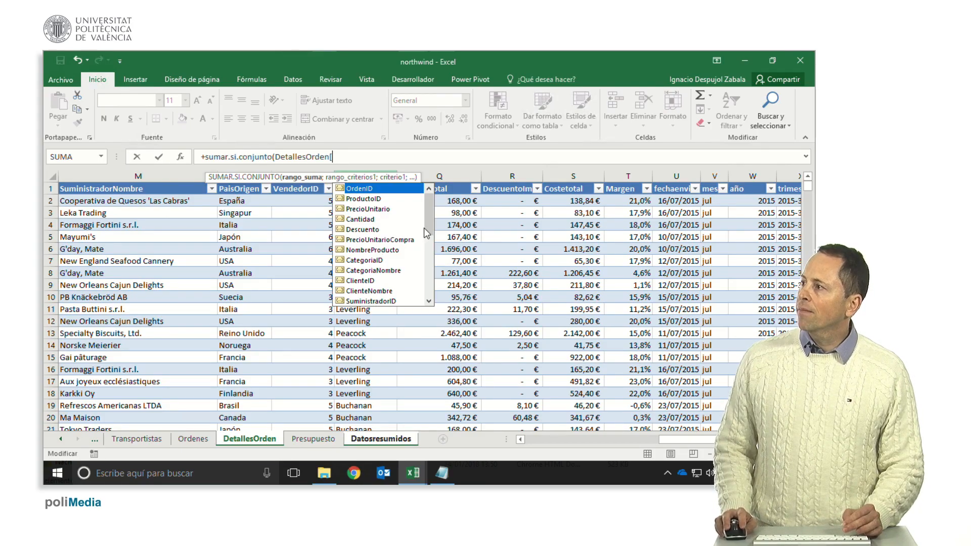
left_click_drag(427, 230, 426, 260)
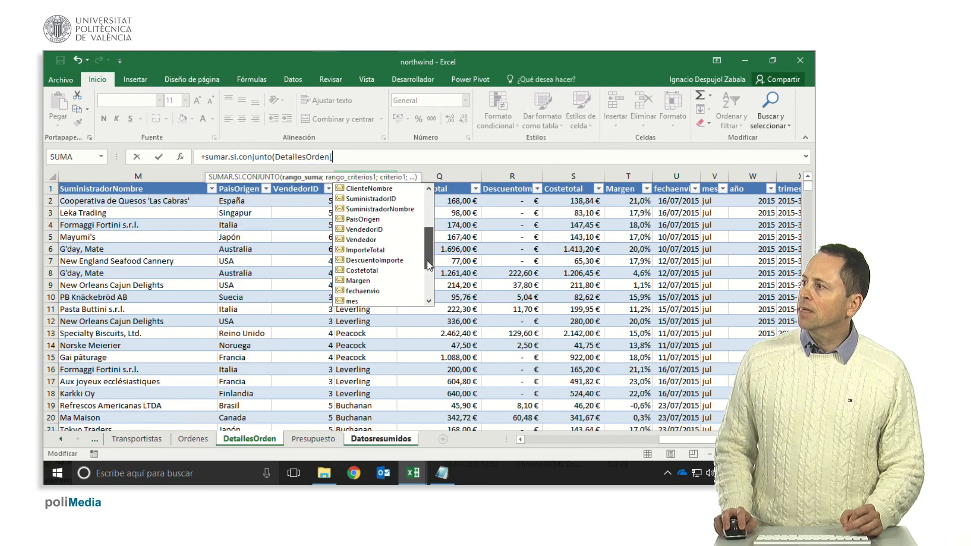
double_click(377, 249)
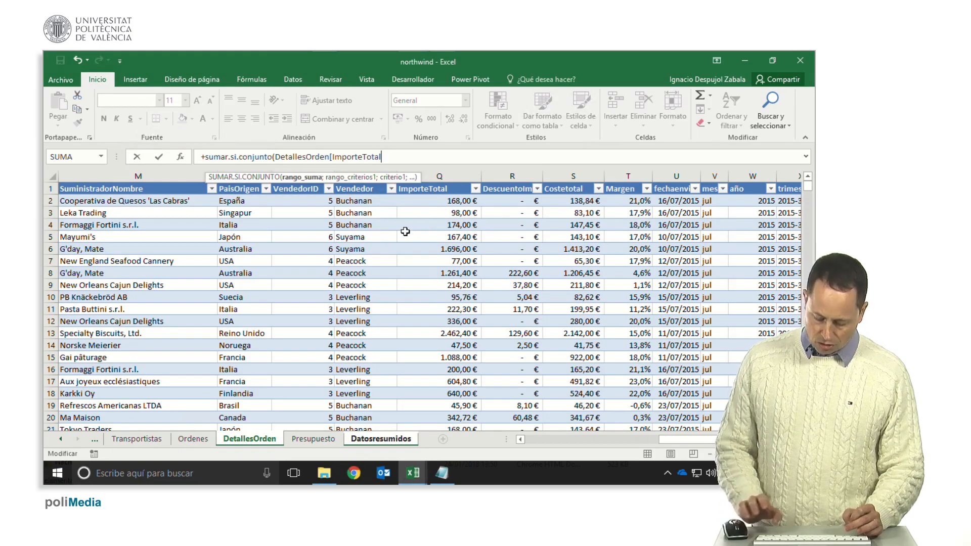
type("]")
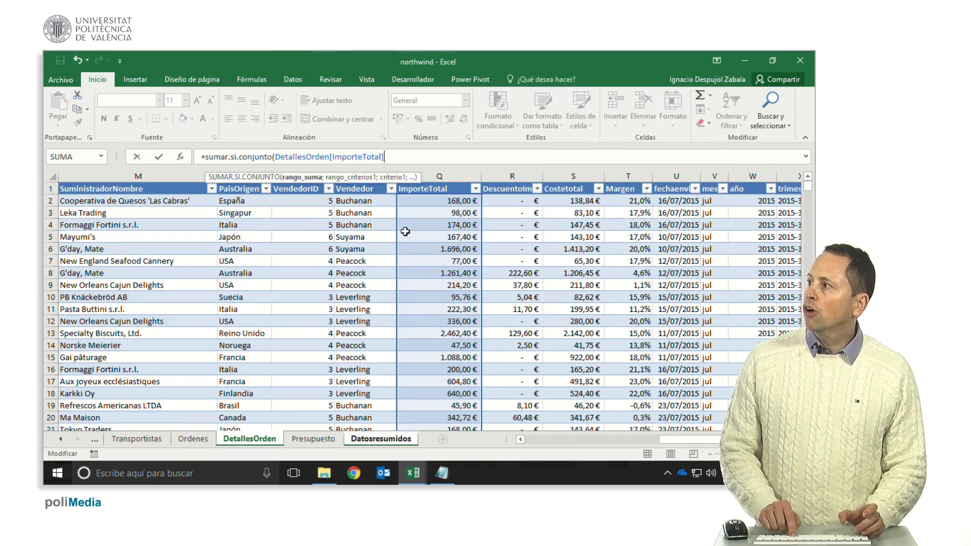
type(";")
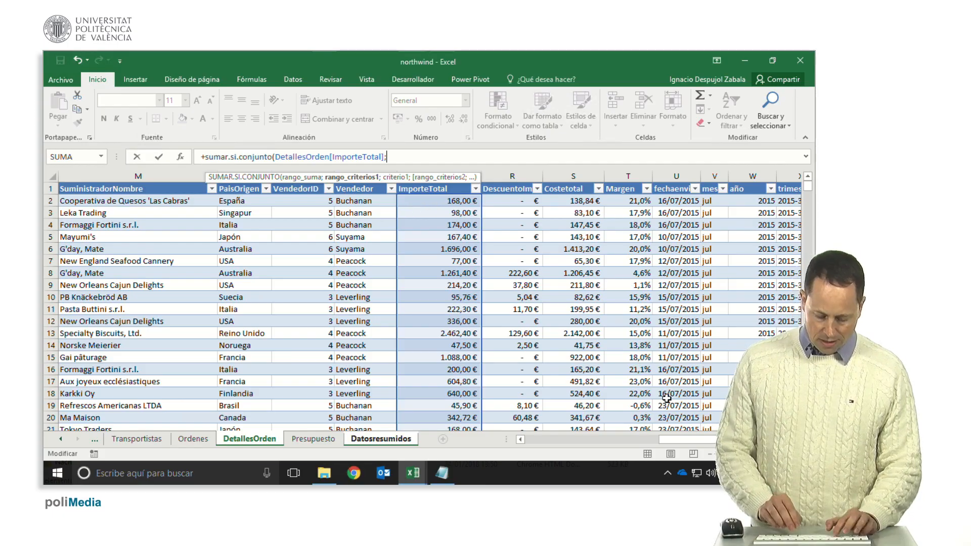
Add DetallesOrden[año] as the first criteria range of the formula.
type("Det")
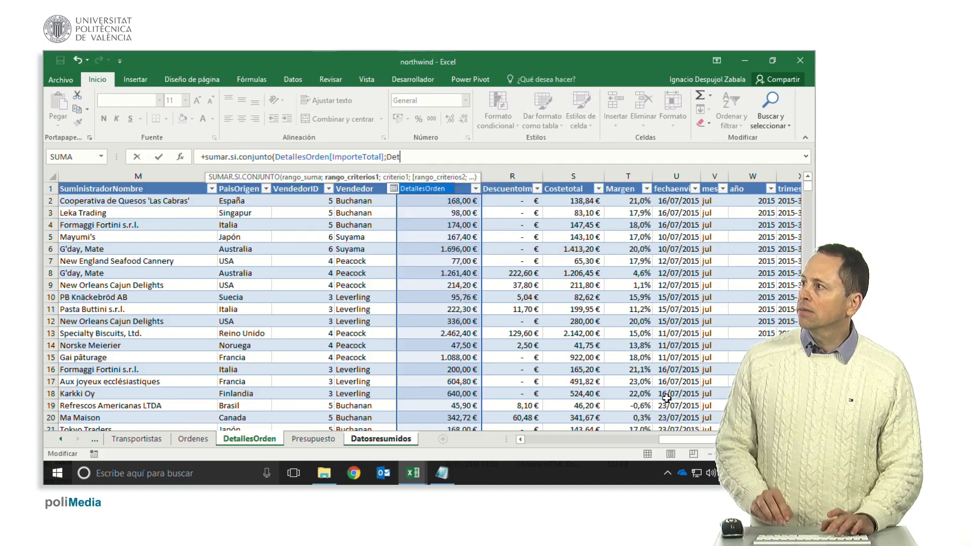
type("a")
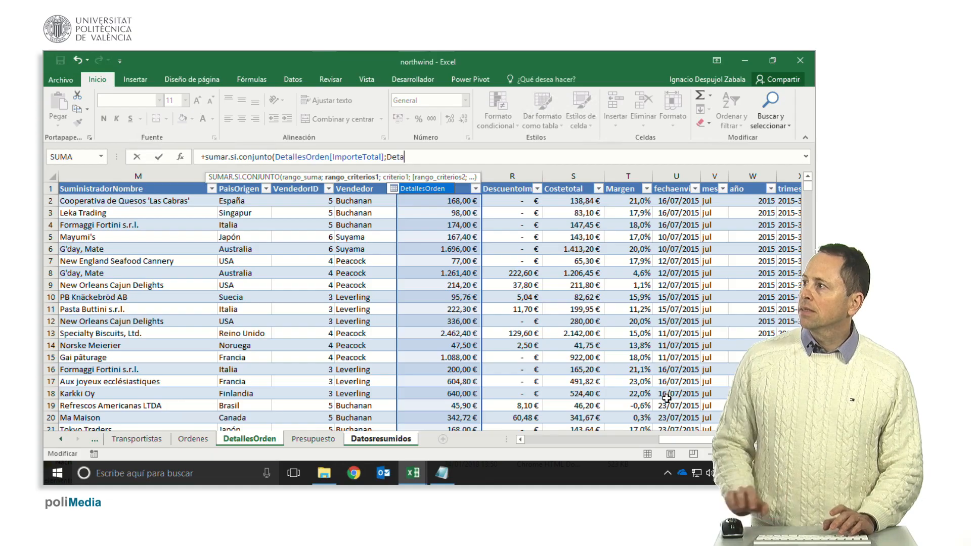
double_click(426, 189)
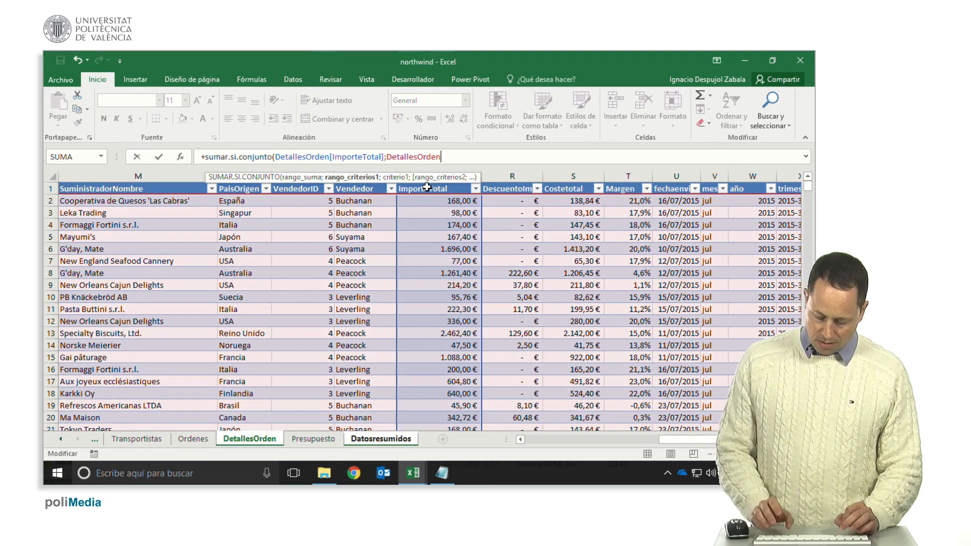
key("super")
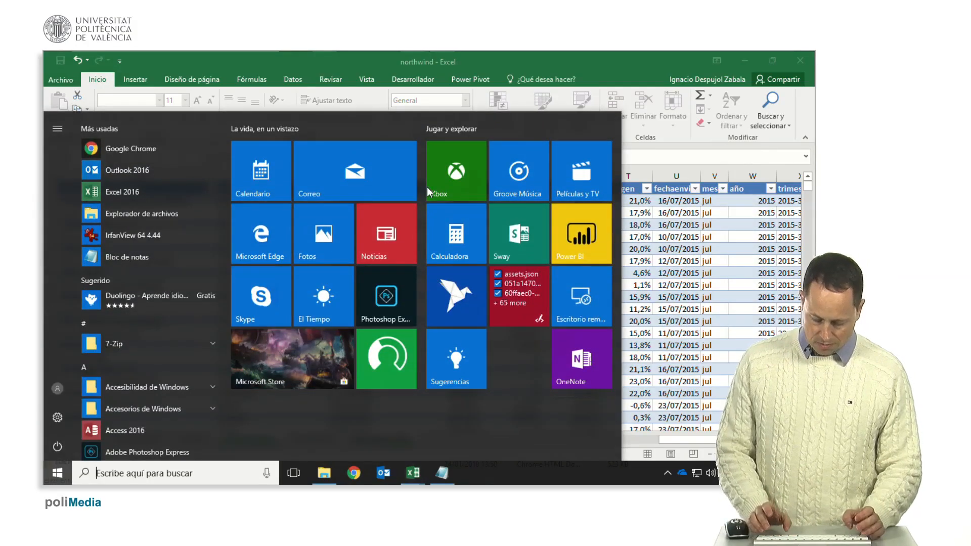
left_click(668, 160)
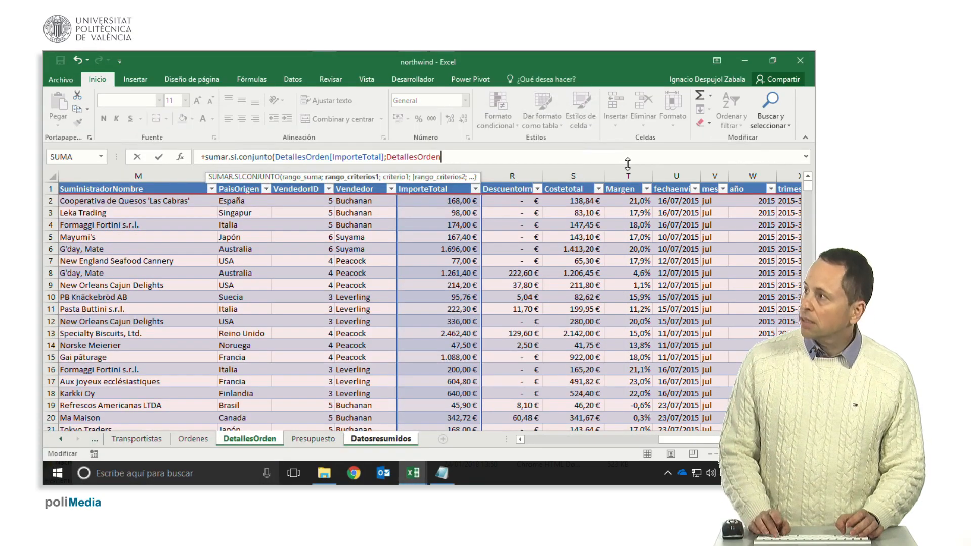
type("[")
key("BackSpace")
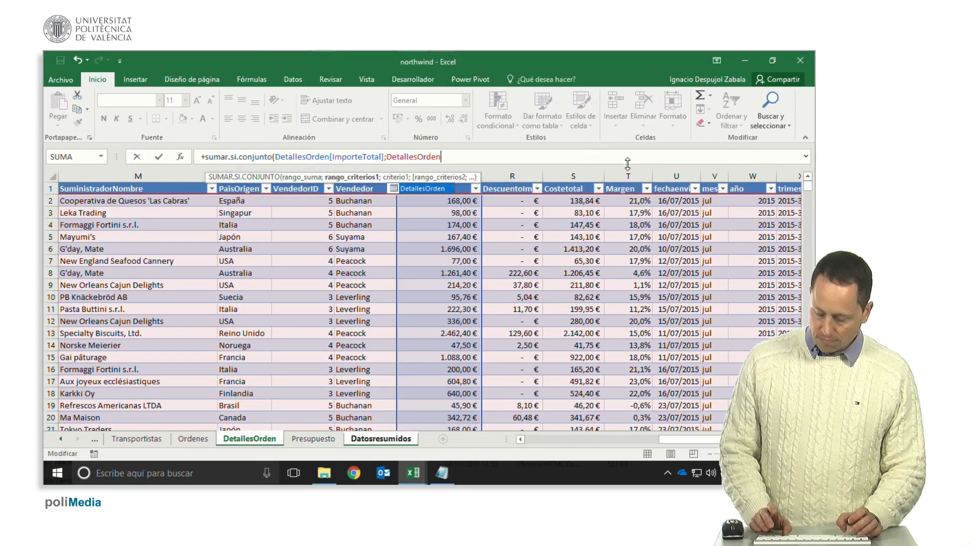
type("[A")
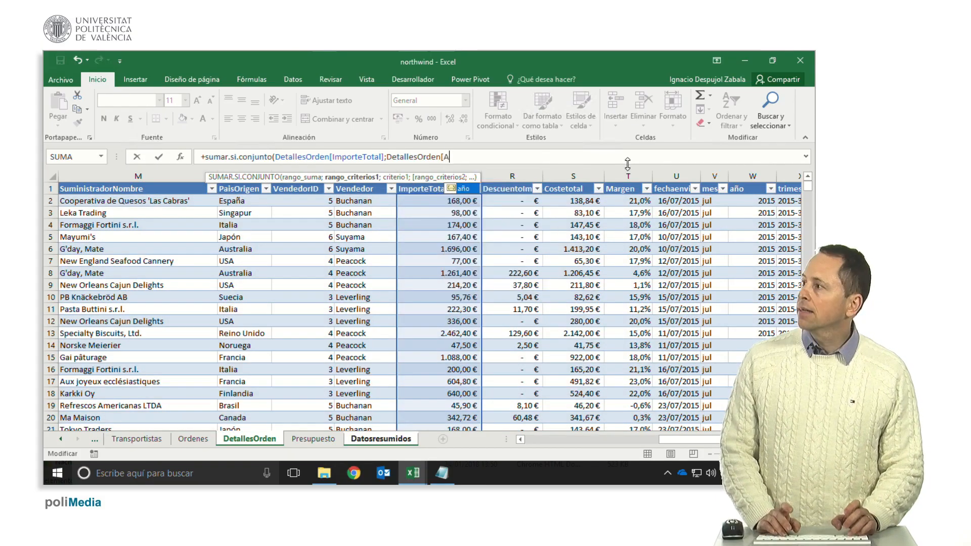
double_click(464, 188)
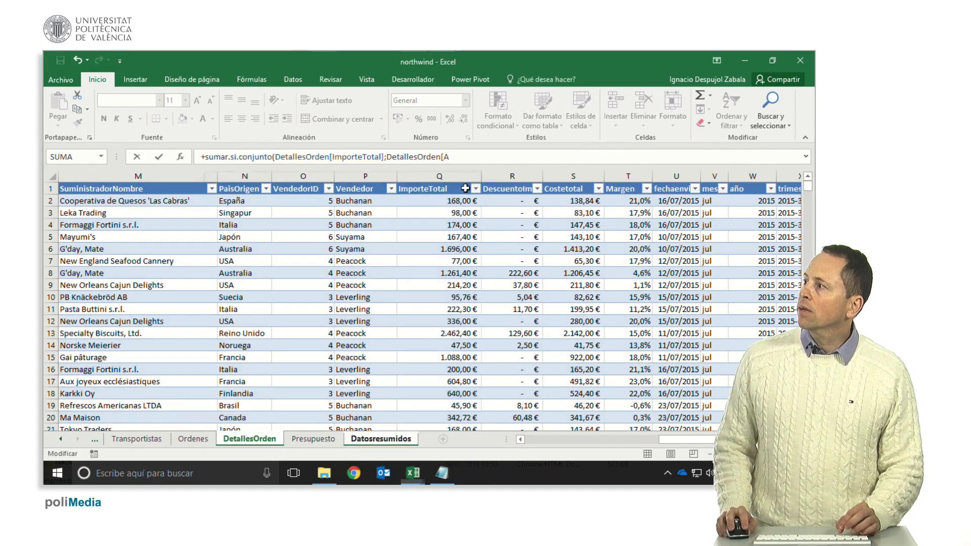
type("]")
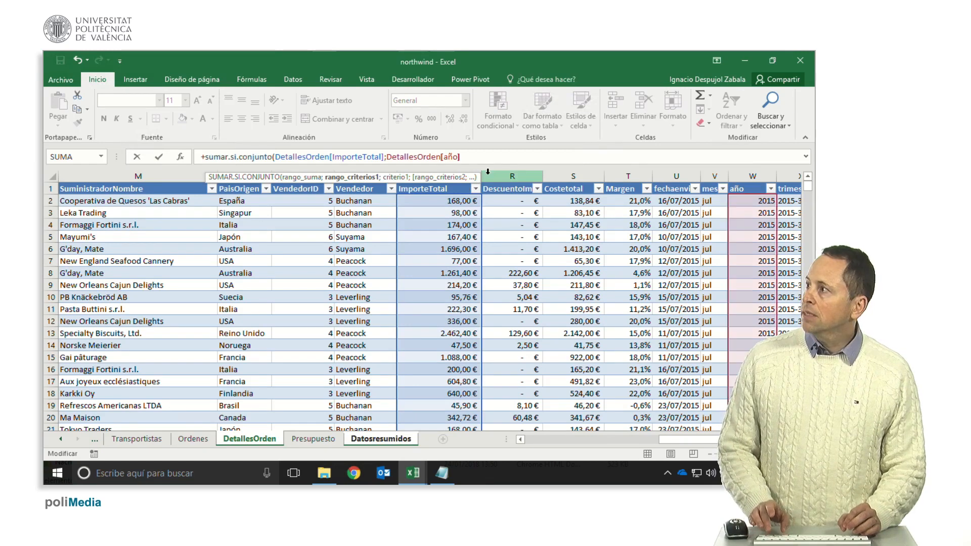
type(";")
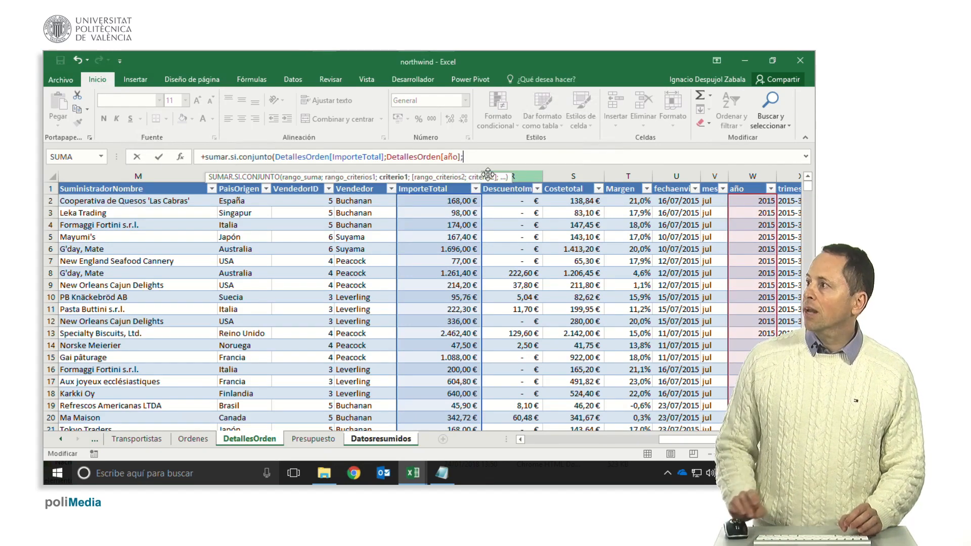
Use cell A1 of the Datosresumidos sheet, holding the year, as the first criterion.
left_click(354, 438)
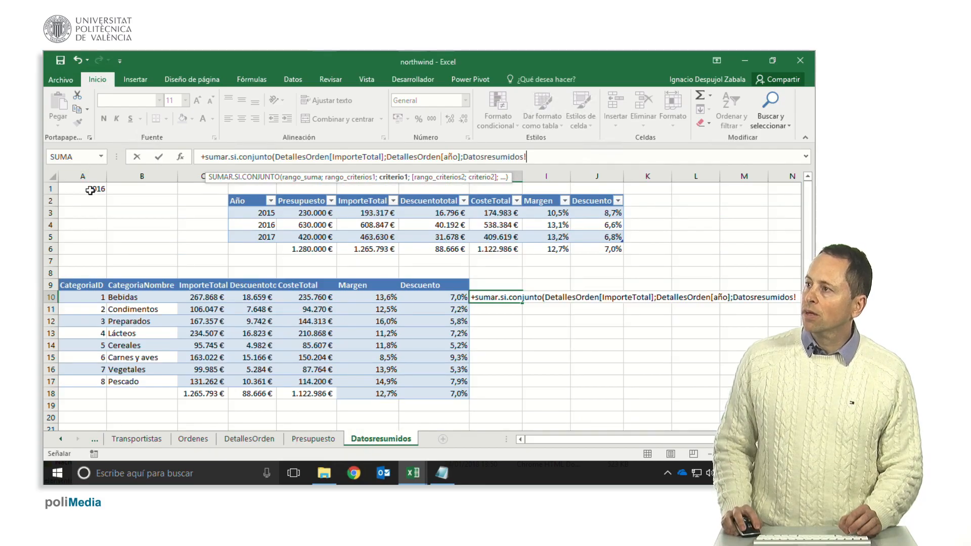
left_click(89, 190)
type(";")
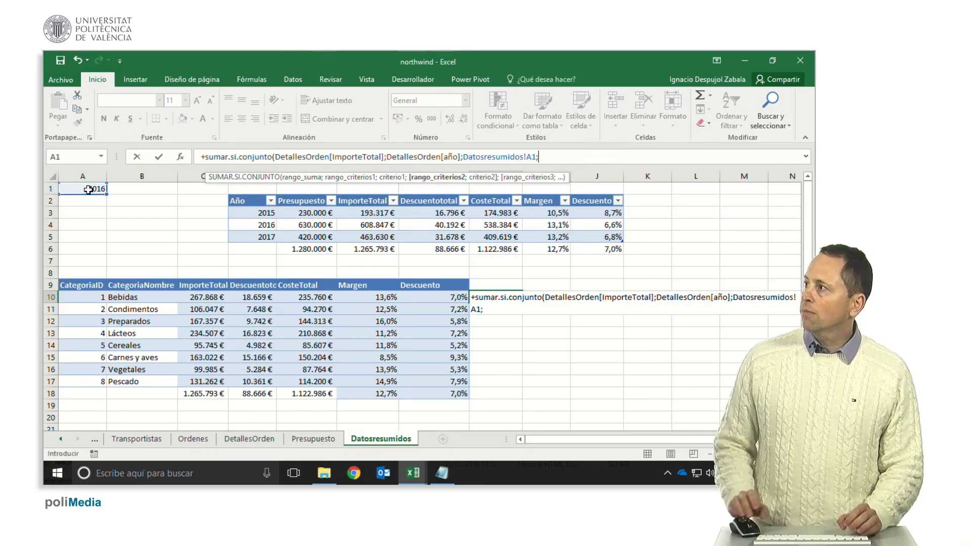
Add DetallesOrden[CategoriaID] as the second criteria range with cell A10 as its criterion, and complete the formula.
type("Detalle")
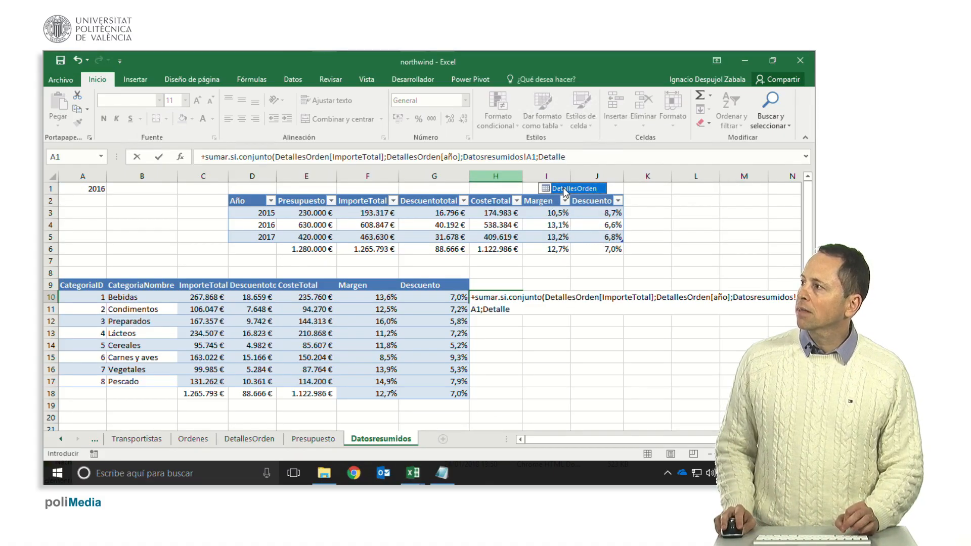
double_click(565, 191)
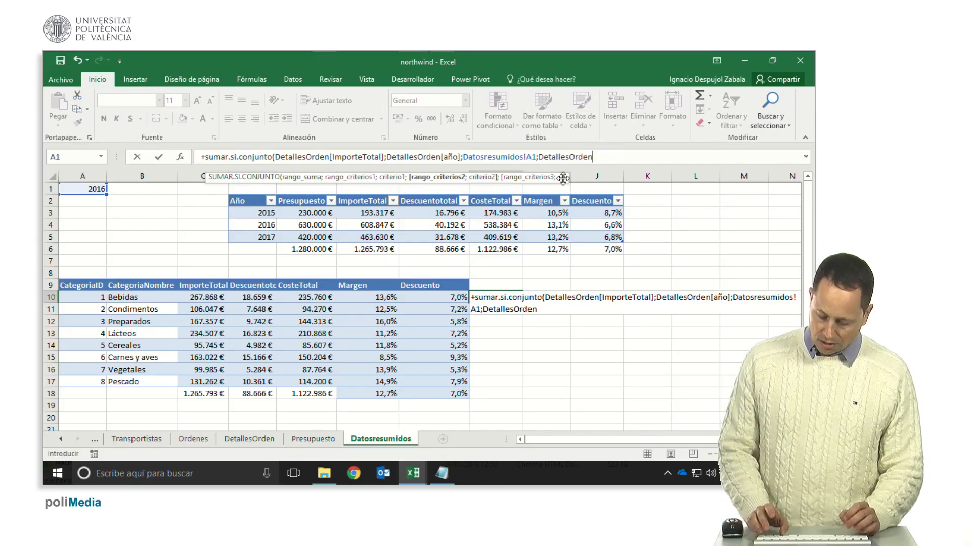
type("[")
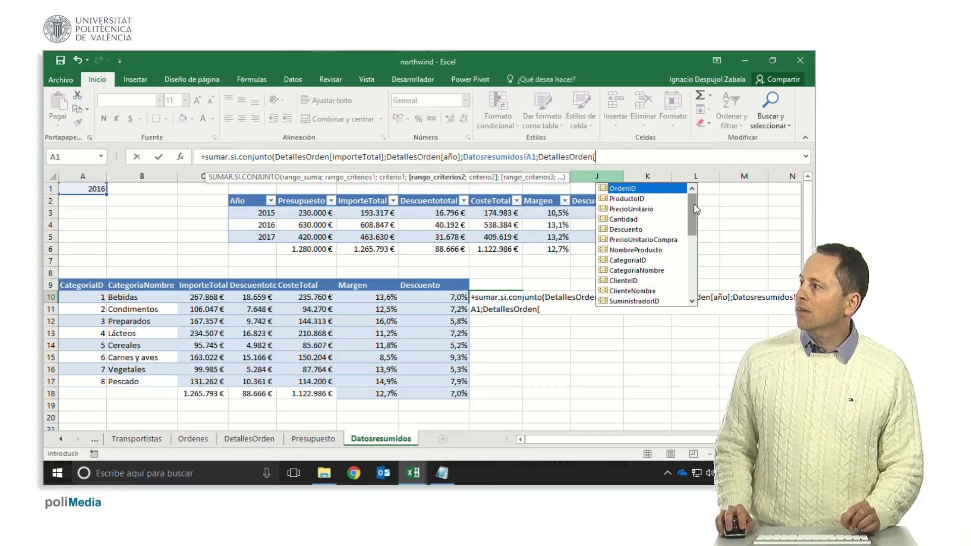
double_click(635, 260)
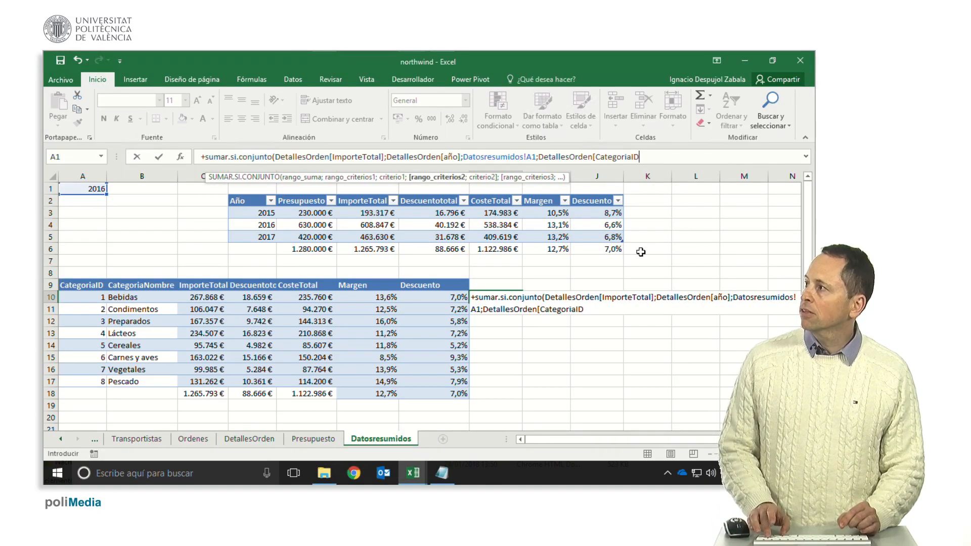
type("];")
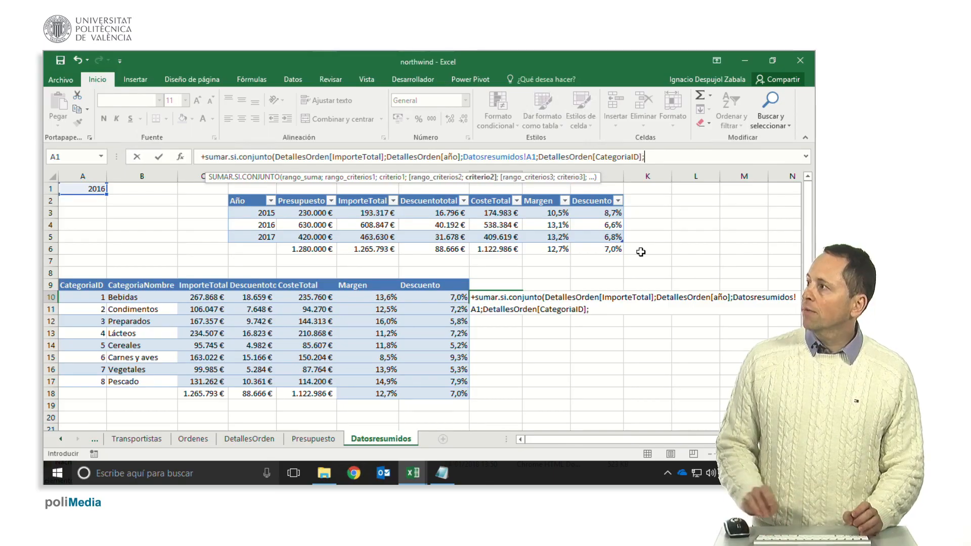
left_click(89, 297)
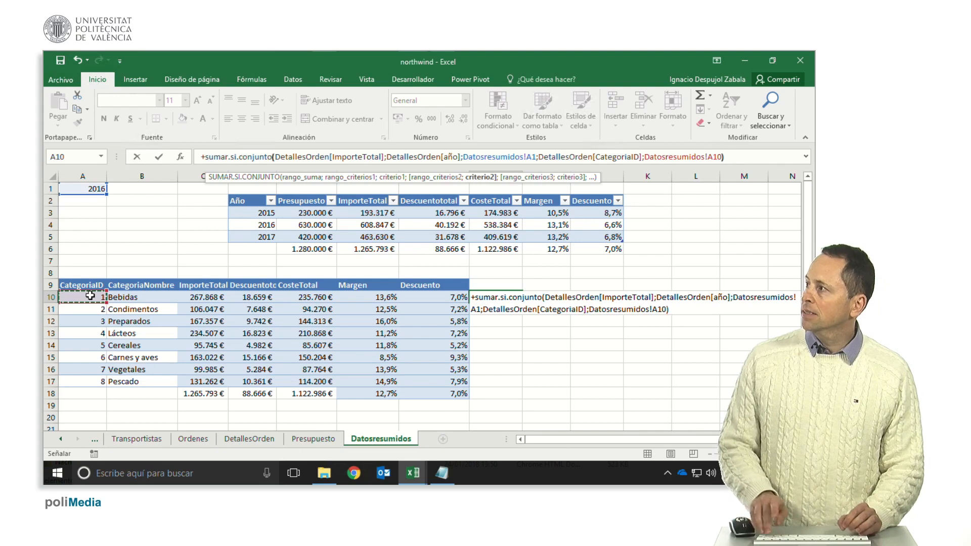
key("Return")
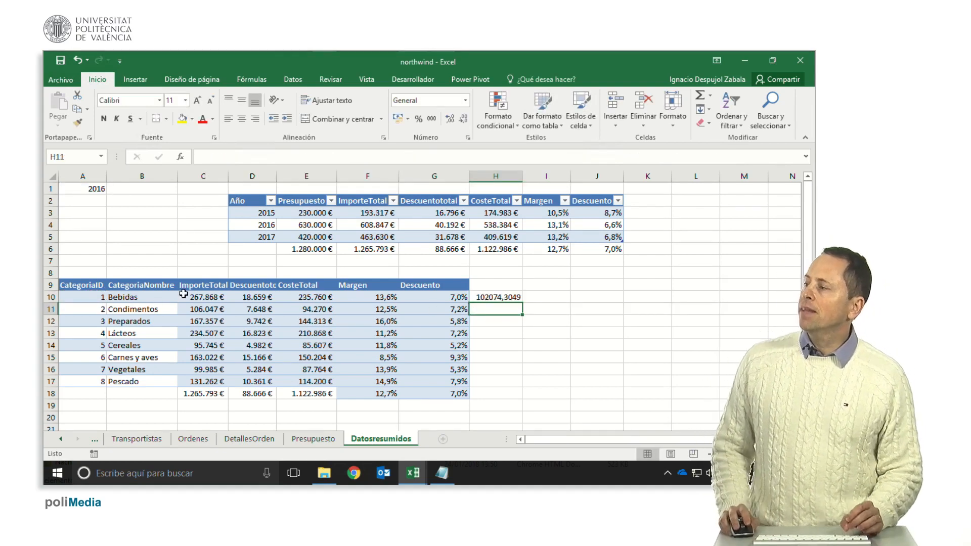
Try the year 2017 in cell A1 to test the SUMAR.SI.CONJUNTO formula, and undo the change.
left_click(71, 188)
type("2017")
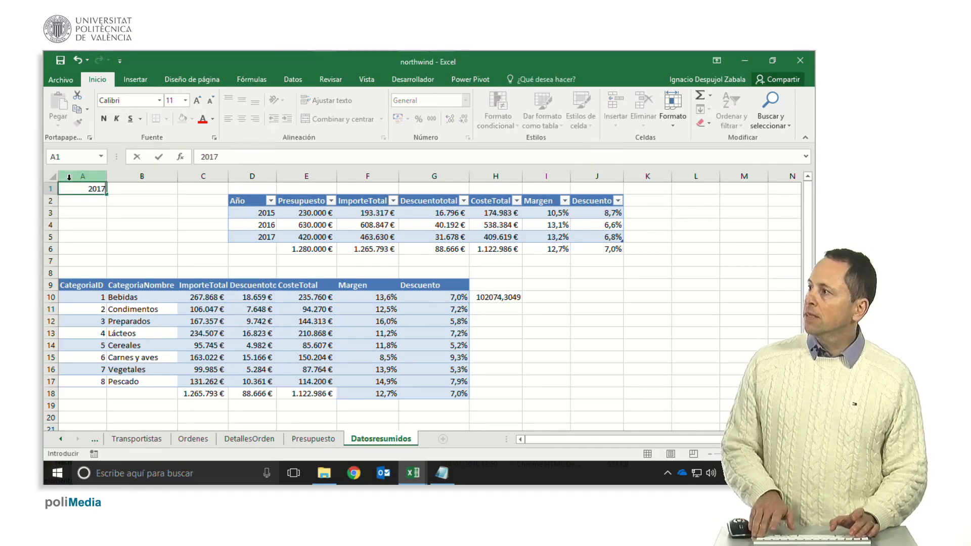
key("Return")
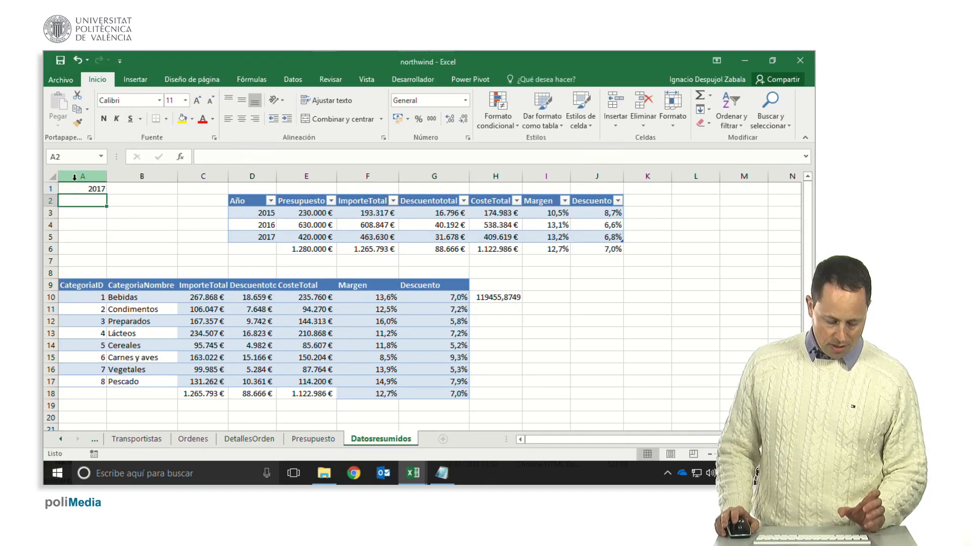
key("ctrl+z")
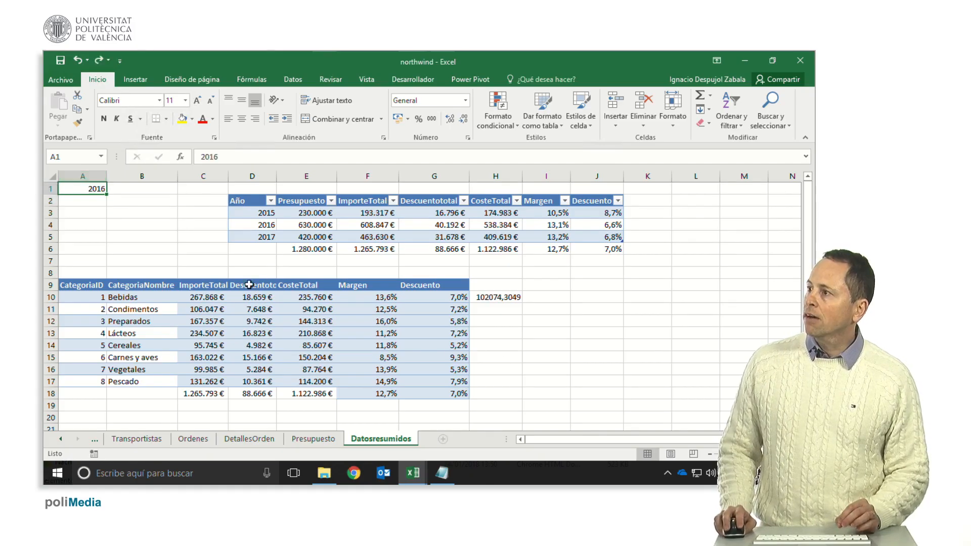
Copy the euro number format and shading of cell C10 to the annual sum in H10.
left_click(206, 298)
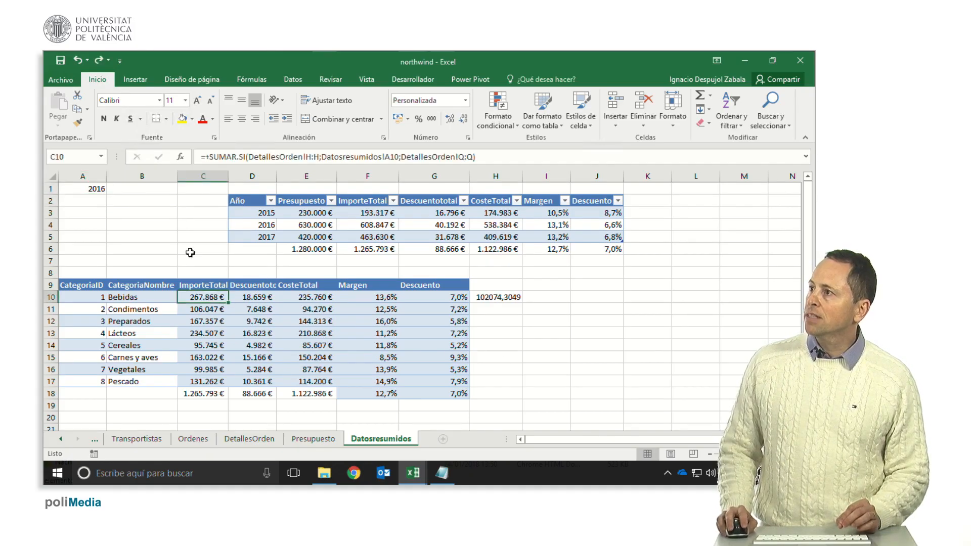
left_click(78, 123)
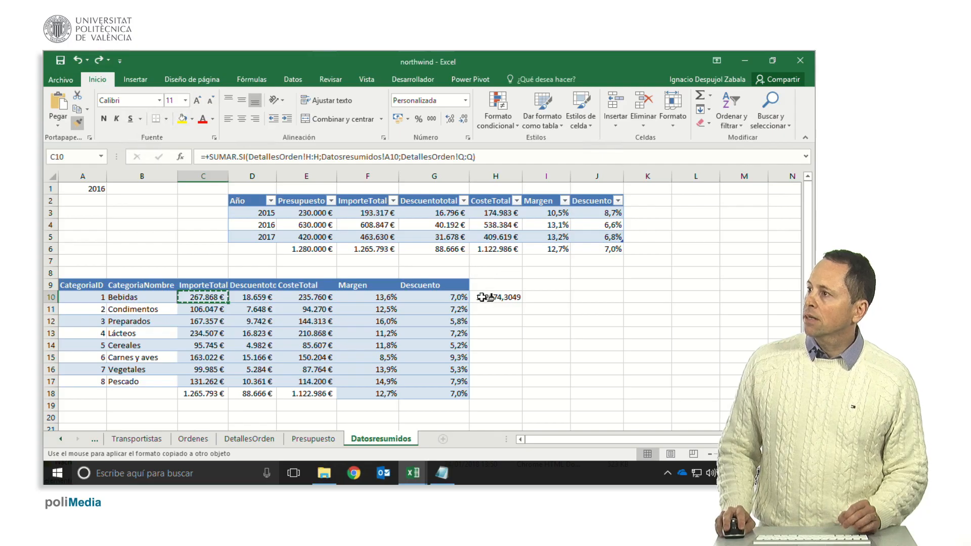
left_click(478, 297)
Enter the column headers ImporteAnual in cell H9 and DescuentoAnual in cell I9.
left_click(486, 287)
key("F2")
type("Importe")
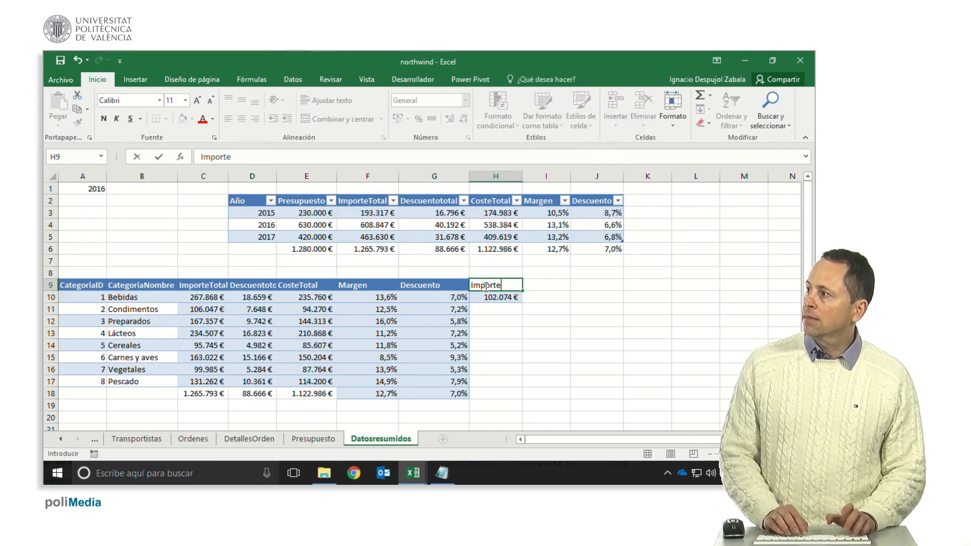
type("Anual")
key("Return")
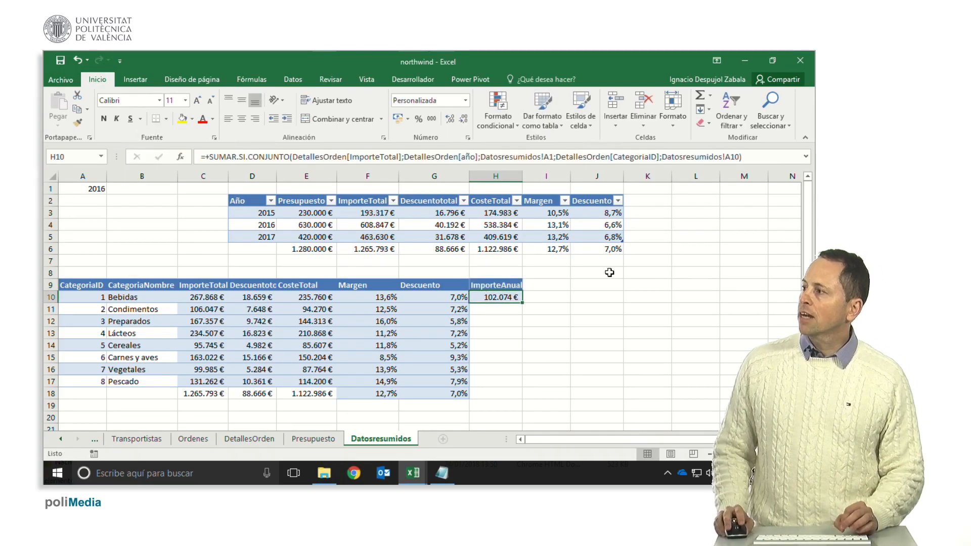
left_click(549, 282)
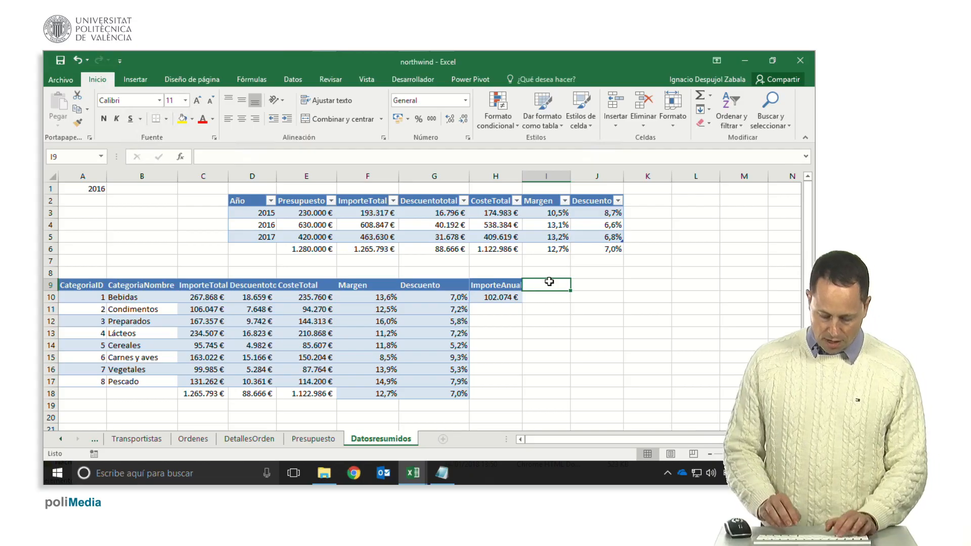
type("DescuentoAnual")
key("Return")
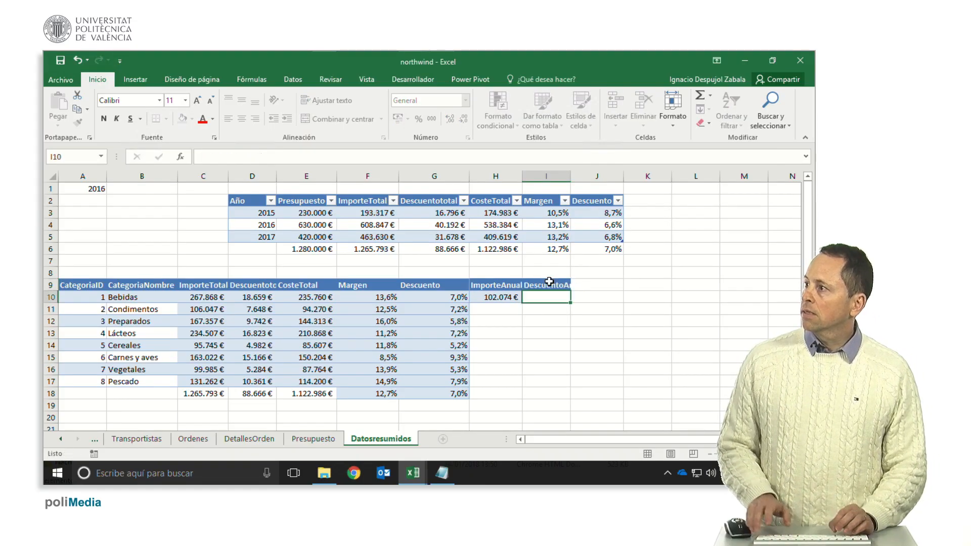
Enter the column headers CosteAnual in cell J9 and MargenAnual in cell K9.
left_click(583, 288)
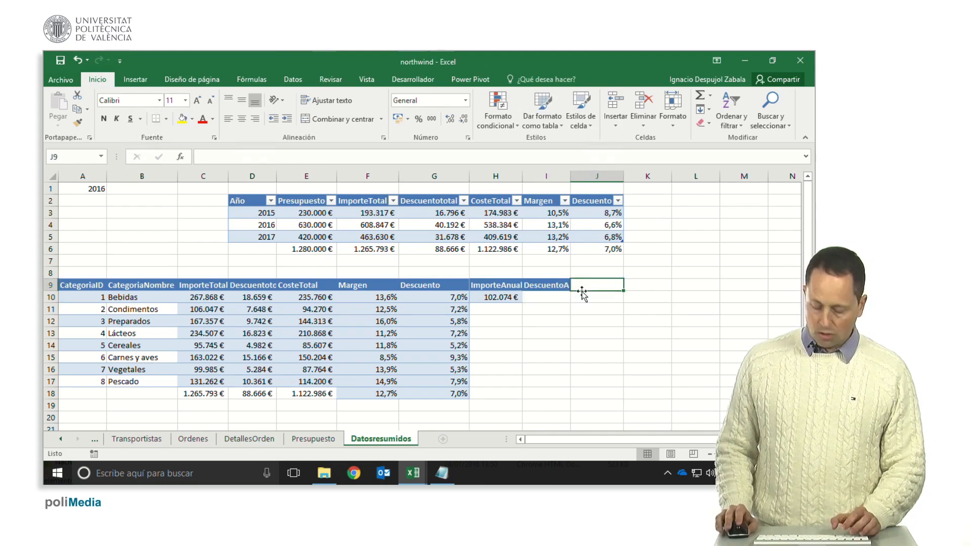
type("CosteA")
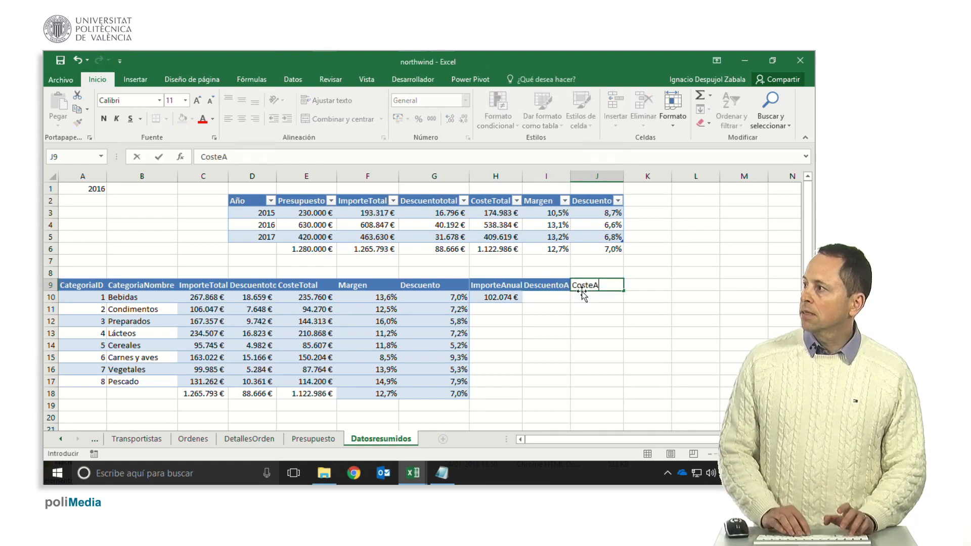
type("nual")
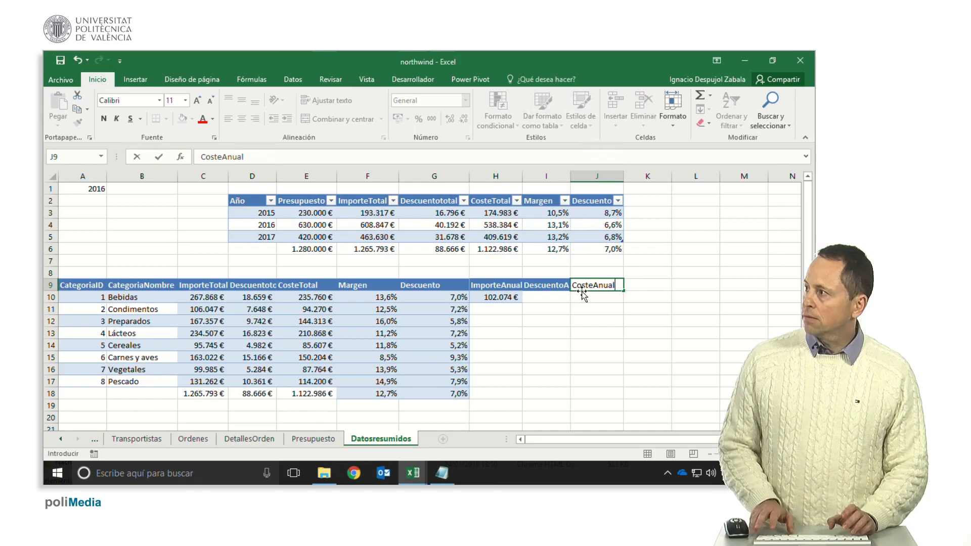
key("Tab")
type("Ma")
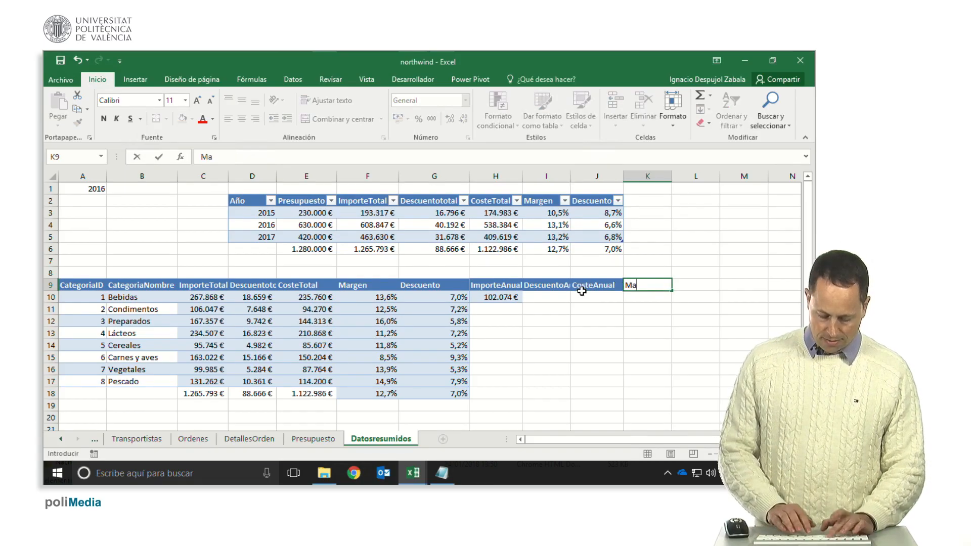
type("rgenAnua")
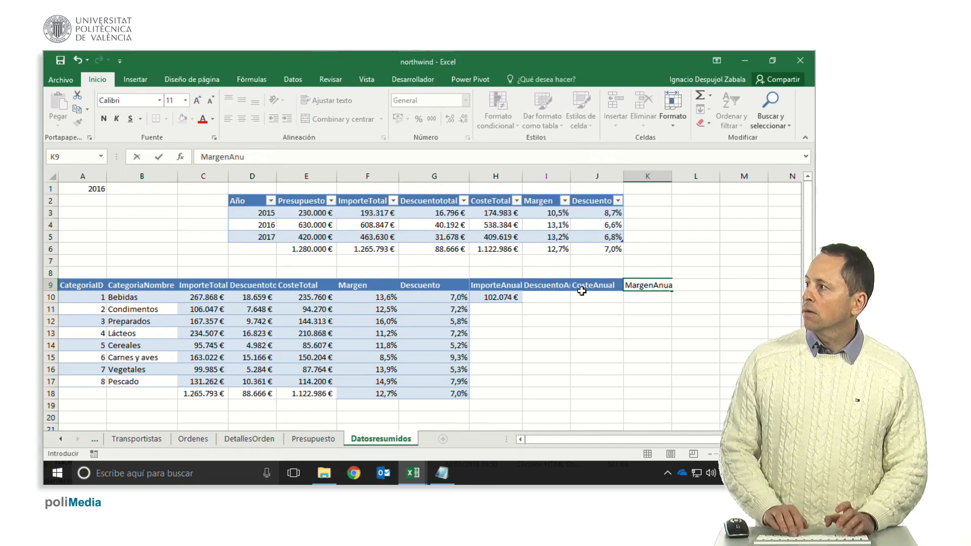
type("l")
key("Tab")
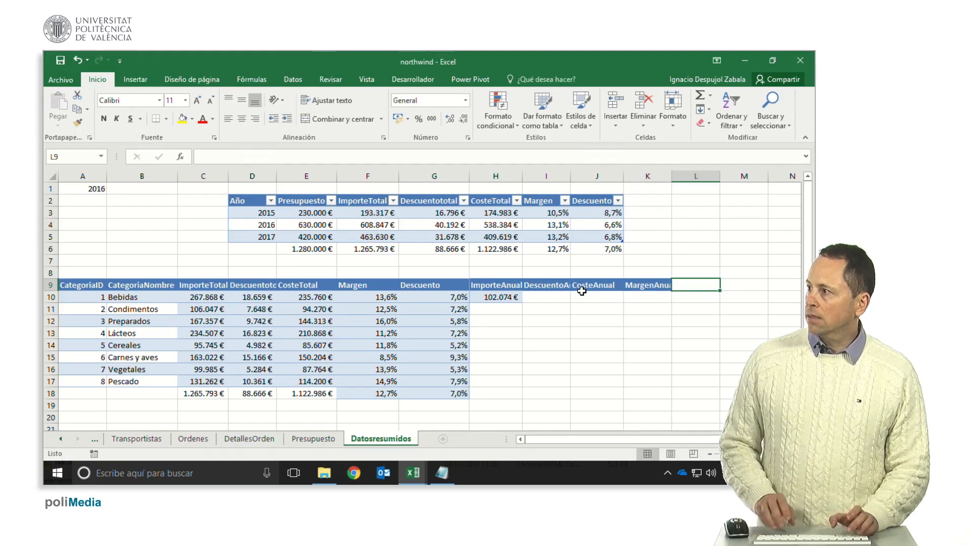
Enter the column header DescuentoAnual in cell L9.
type("Descuento")
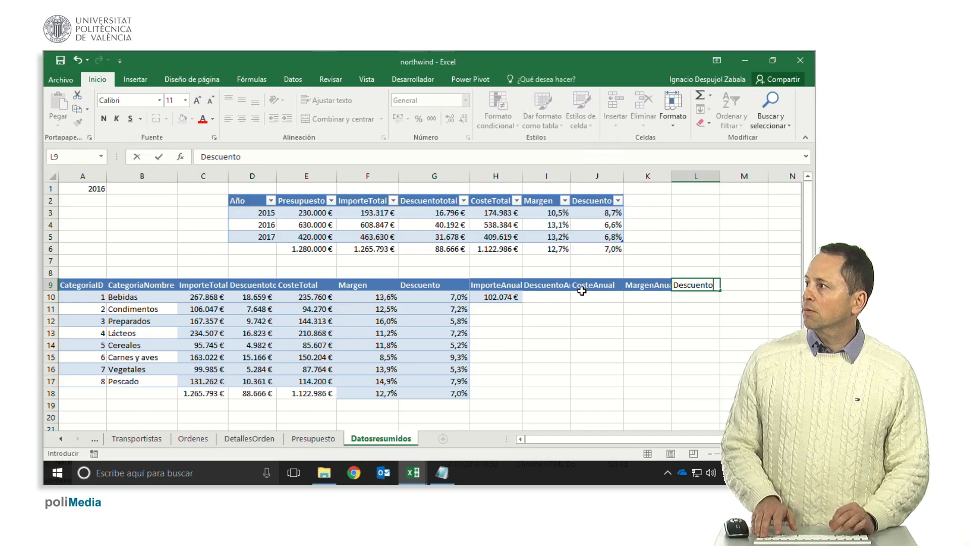
type("Calculado")
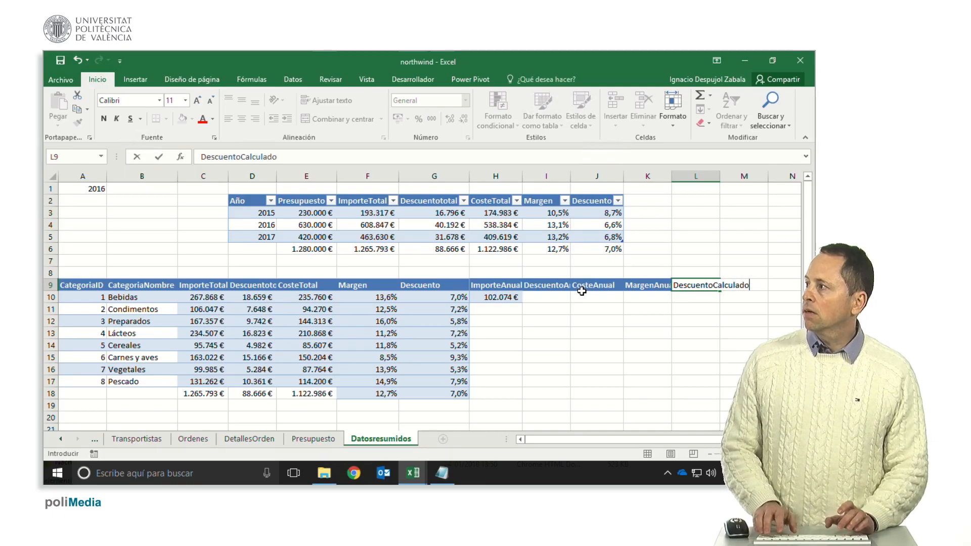
type("Anual")
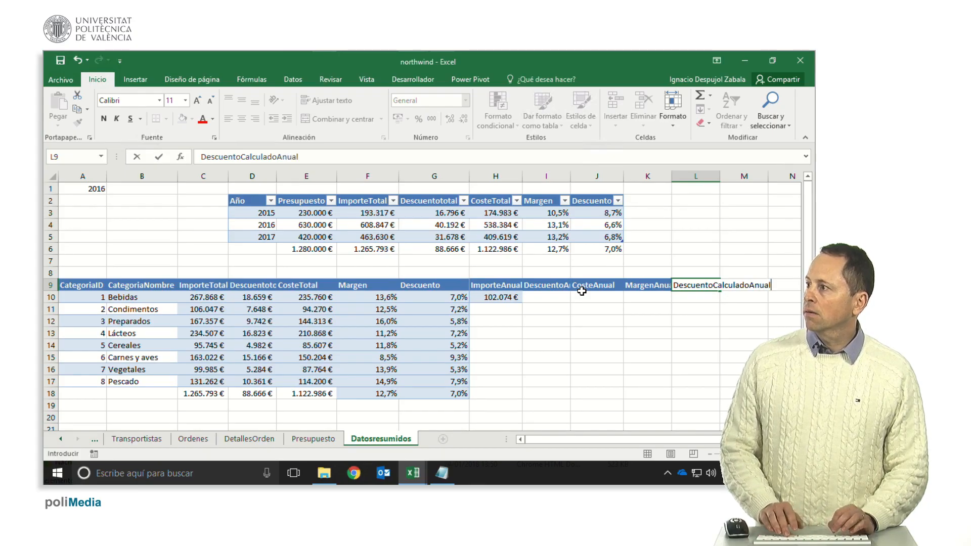
key("BackSpace")
key("BackSpace")
key("BackSpace")
key("BackSpace")
key("BackSpace")
key("BackSpace")
key("BackSpace")
key("BackSpace")
key("BackSpace")
key("BackSpace")
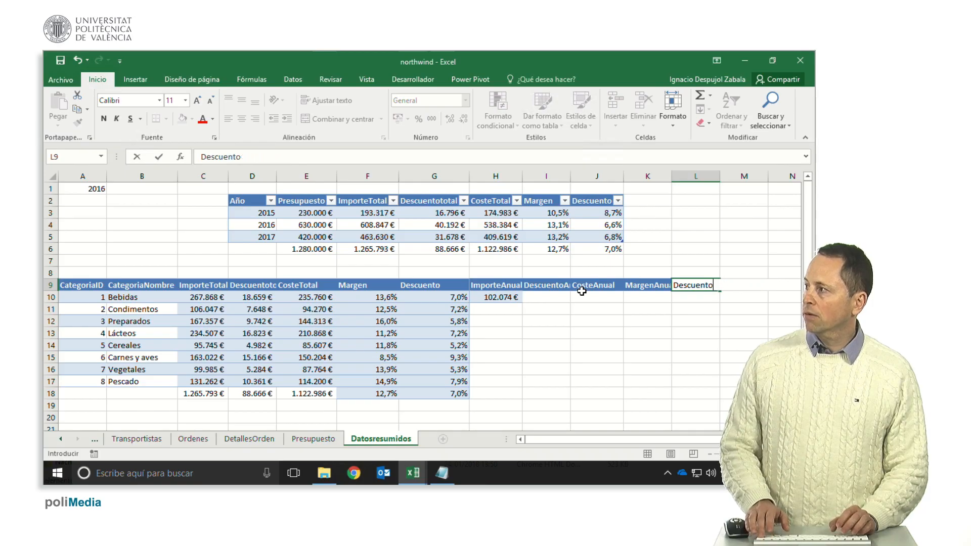
type("Anua")
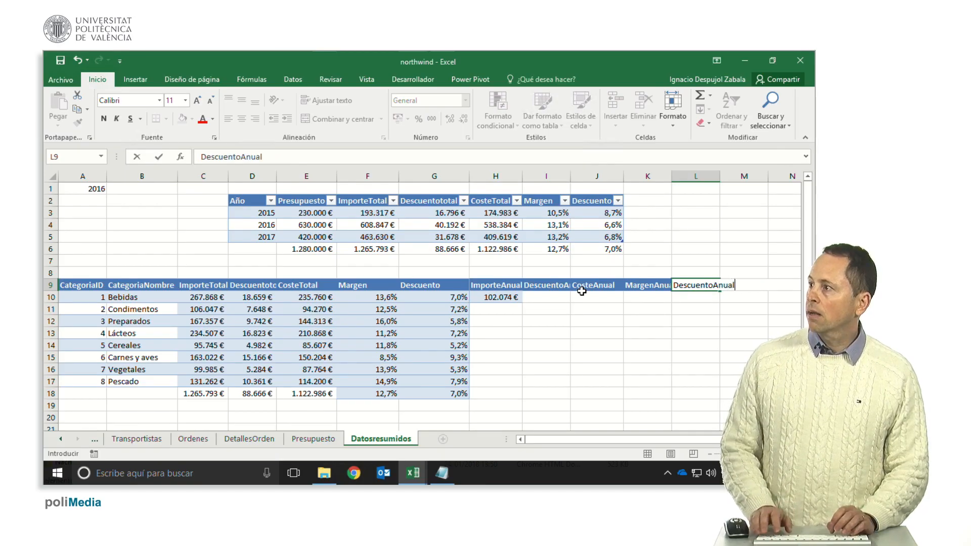
type("l")
key("Return")
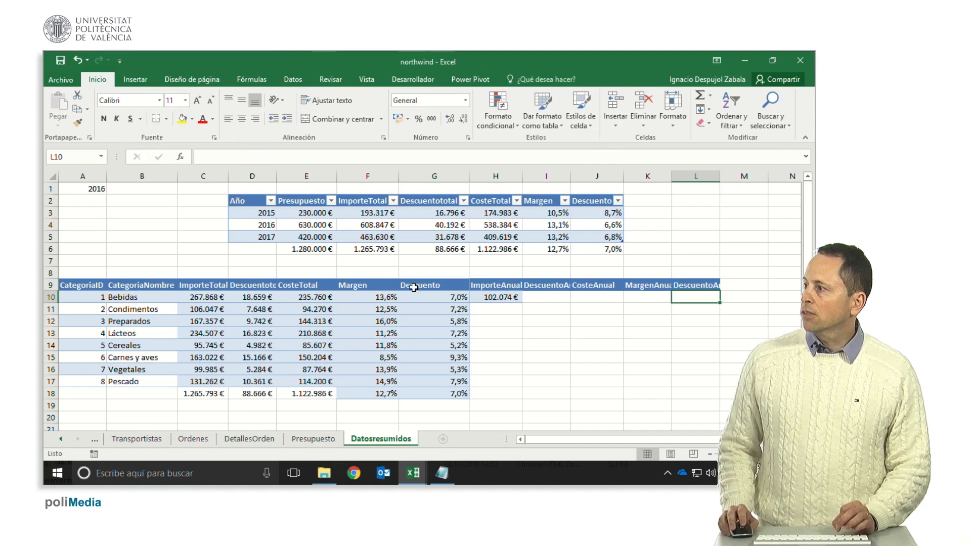
Try copying the H10 formula into I10 and J10 by pasting, and undo both pastes.
left_click(500, 296)
key("ctrl+c")
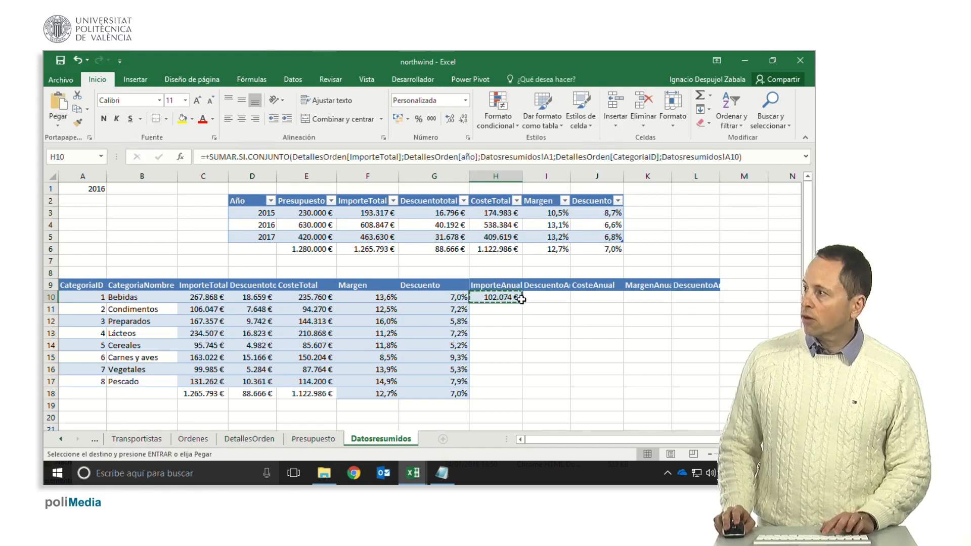
left_click(533, 295)
key("ctrl+v")
left_click(575, 298)
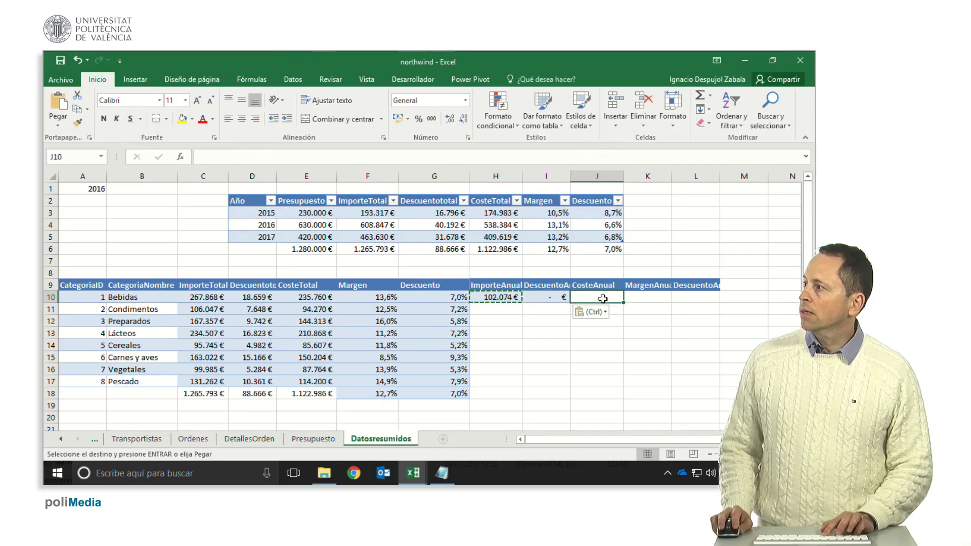
key("ctrl+v")
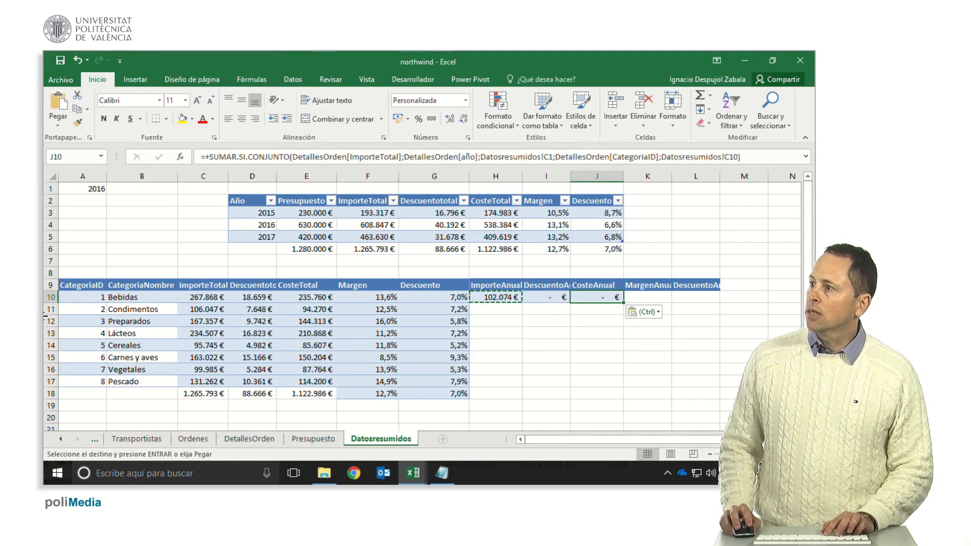
left_click(487, 297)
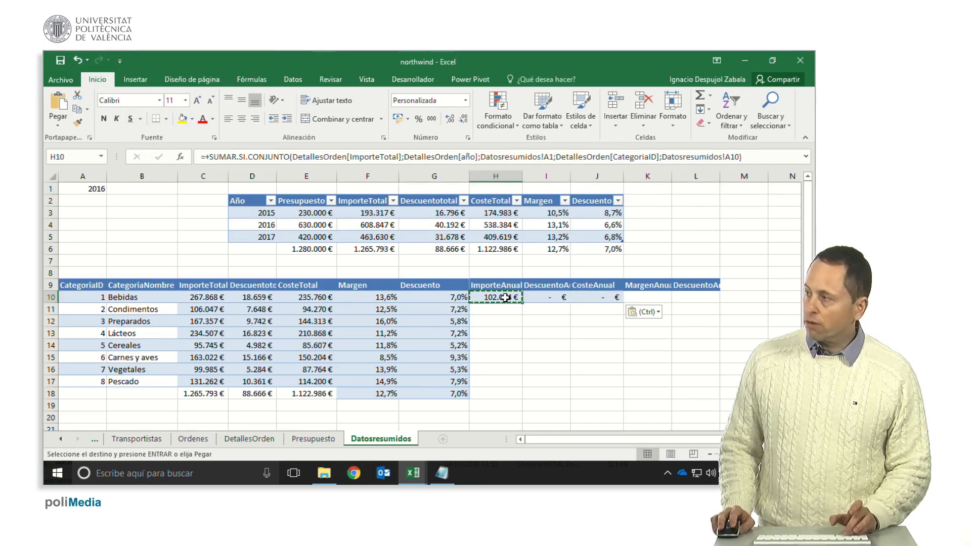
key("ctrl+z")
key("ctrl+z")
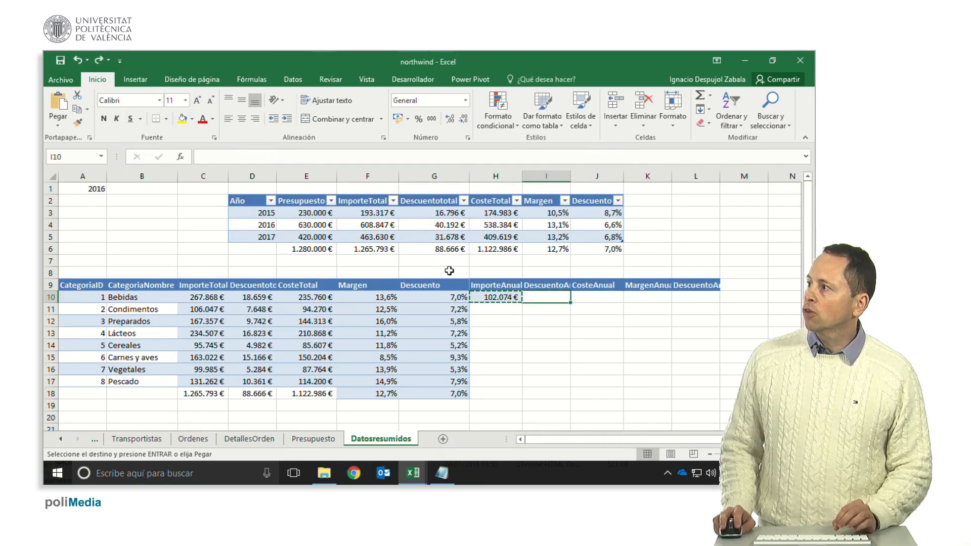
Fix the column of the year reference in the H10 formula, making it Datosresumidos!$A1.
left_click(488, 297)
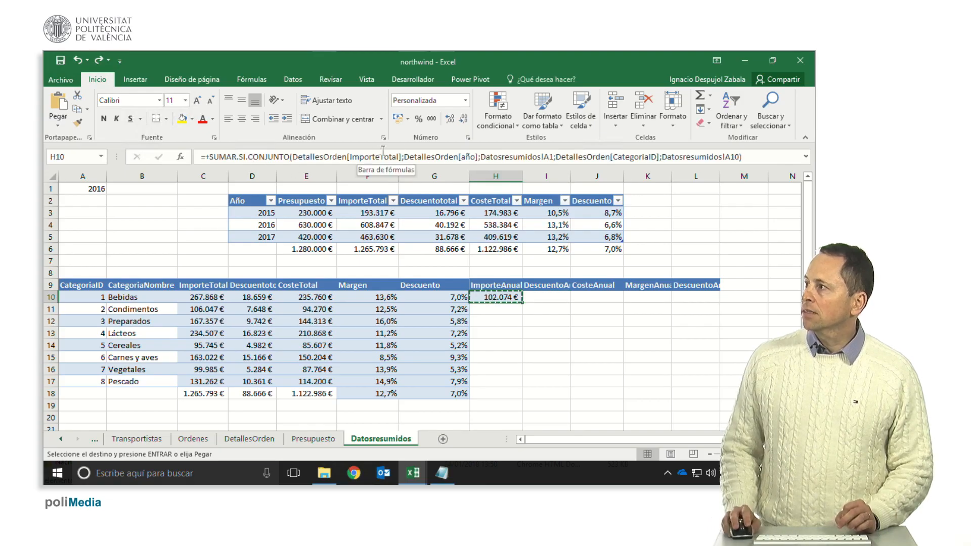
left_click(545, 157)
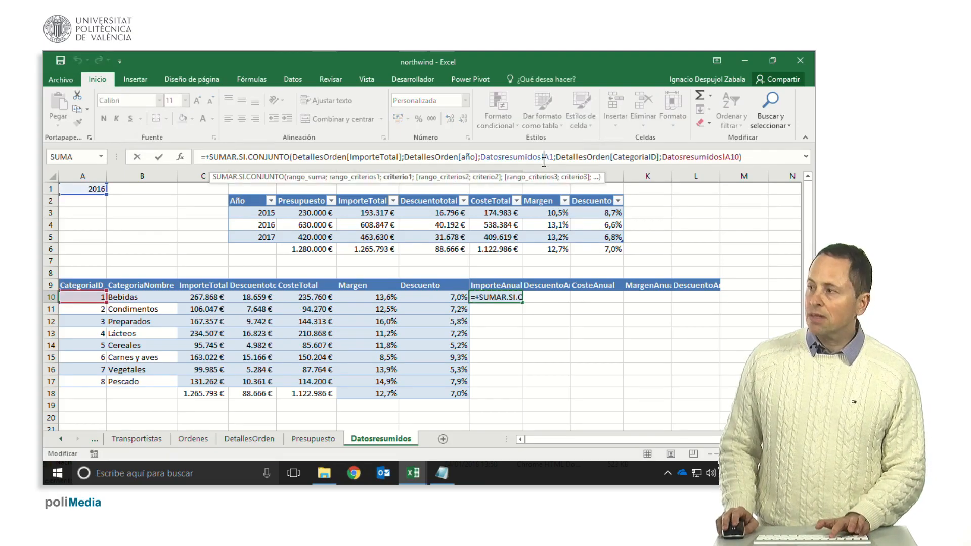
type("$")
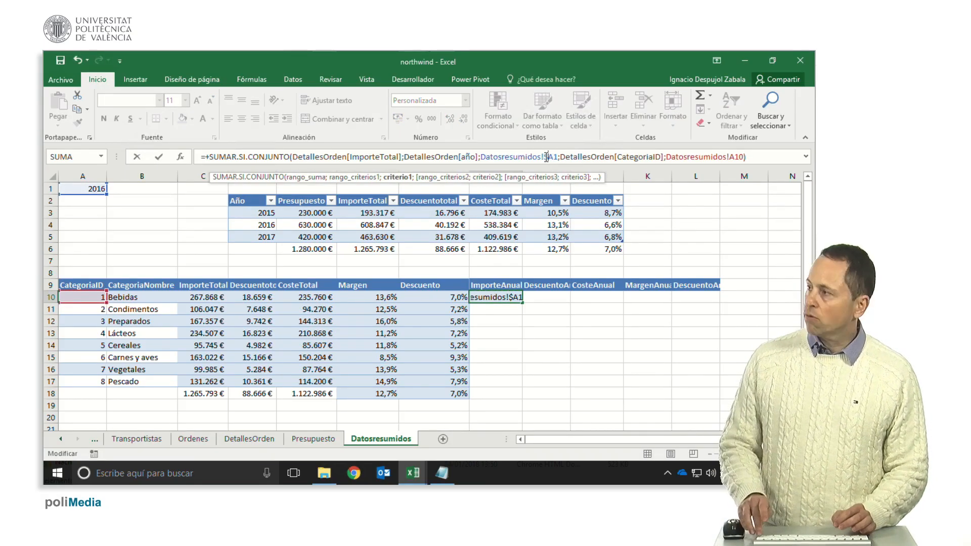
key("Return")
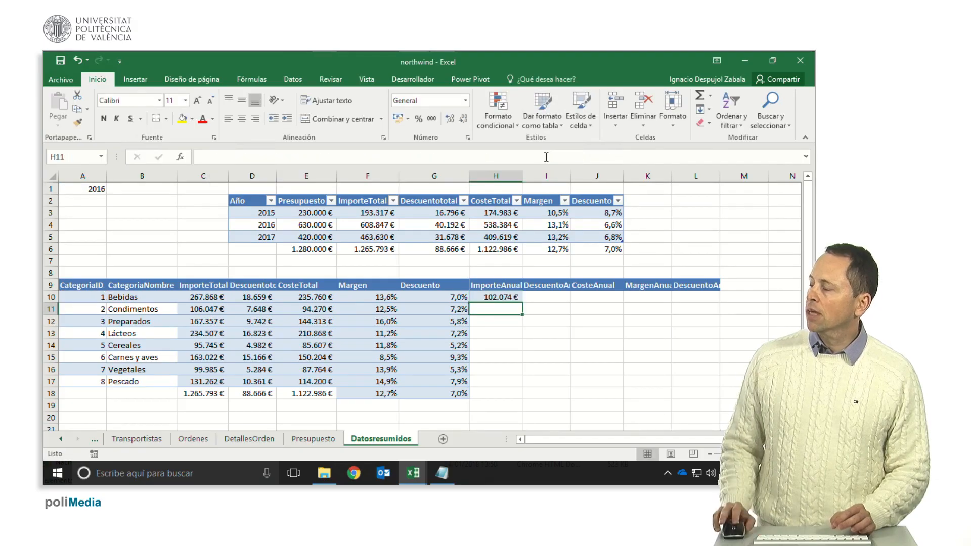
Fill the H10 formula across to J10 and check the column references in the I10 and J10 formulas.
left_click(493, 297)
left_click_drag(522, 302, 622, 302)
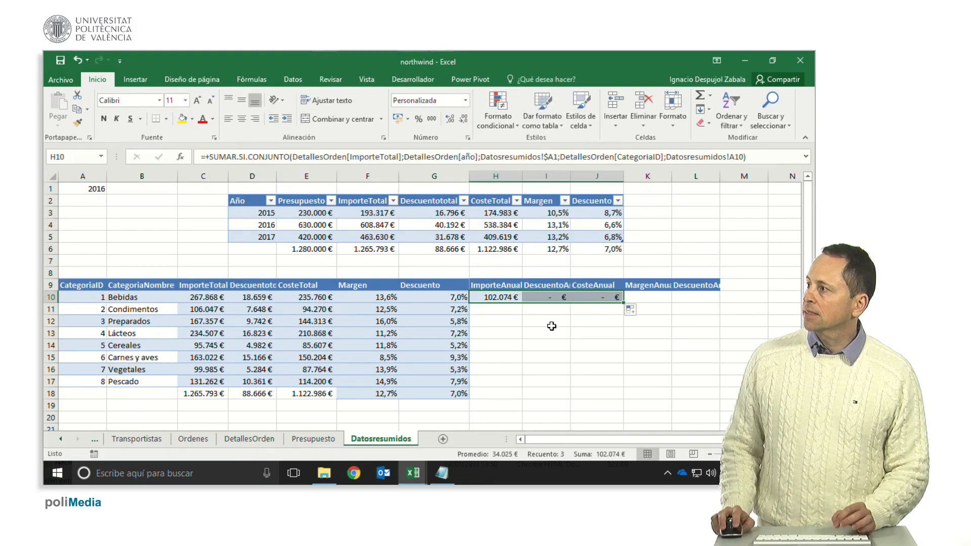
left_click(546, 298)
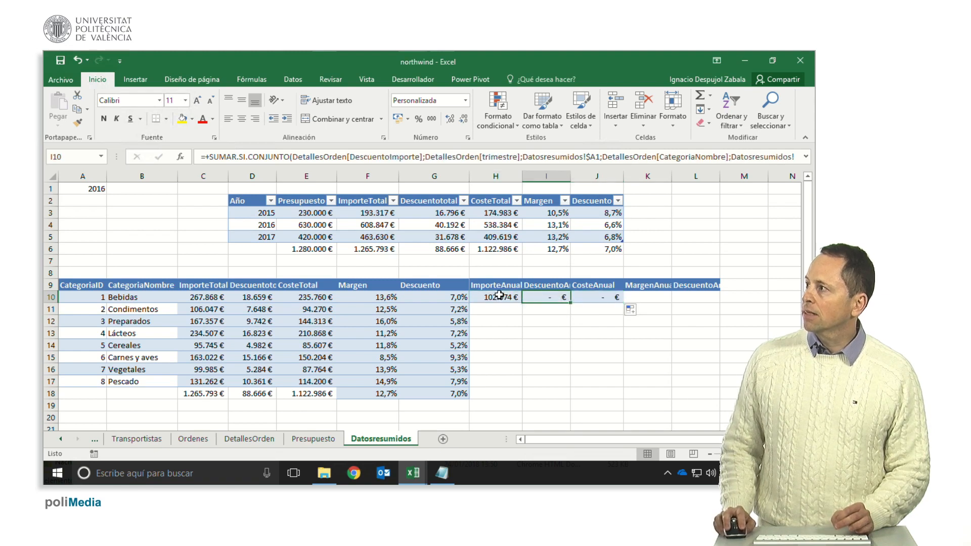
left_click(499, 296)
left_click(536, 296)
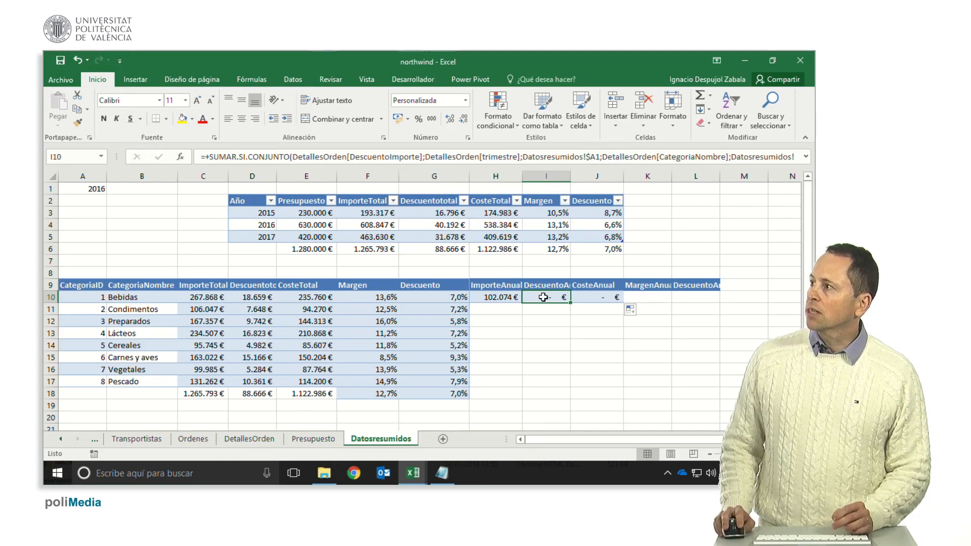
left_click(599, 298)
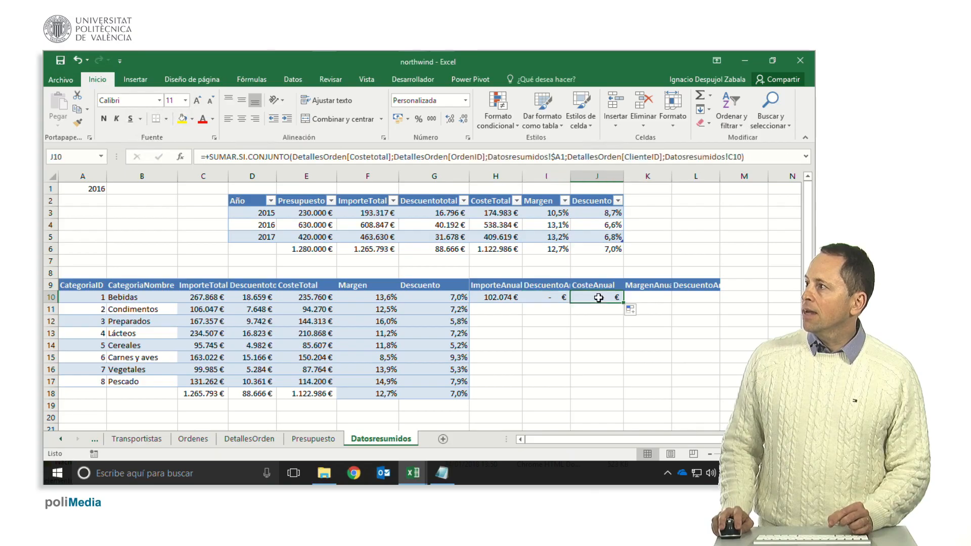
left_click(540, 297)
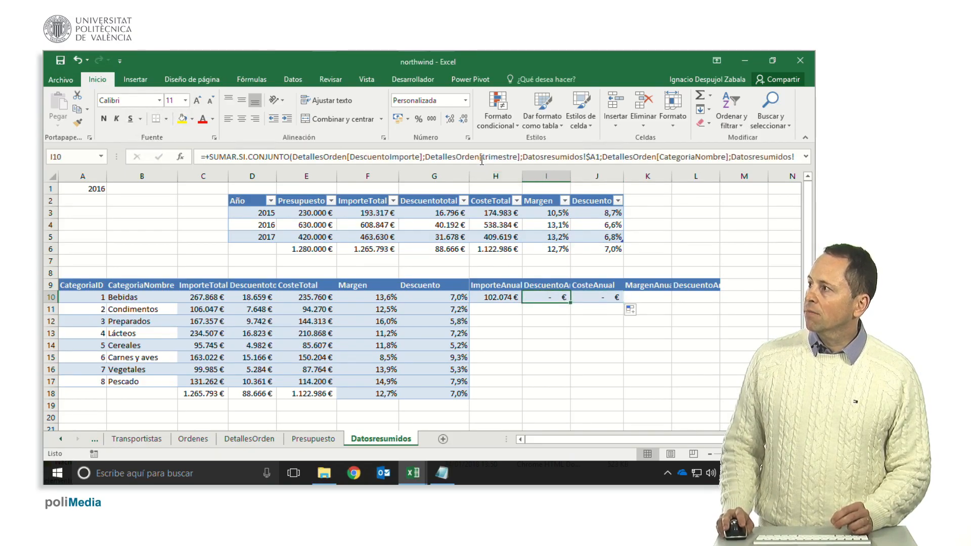
Try correcting the I10 formula to use DetallesOrden[año] as the year range and Datosresumidos!A10 as the category criterion.
left_click_drag(483, 158, 512, 158)
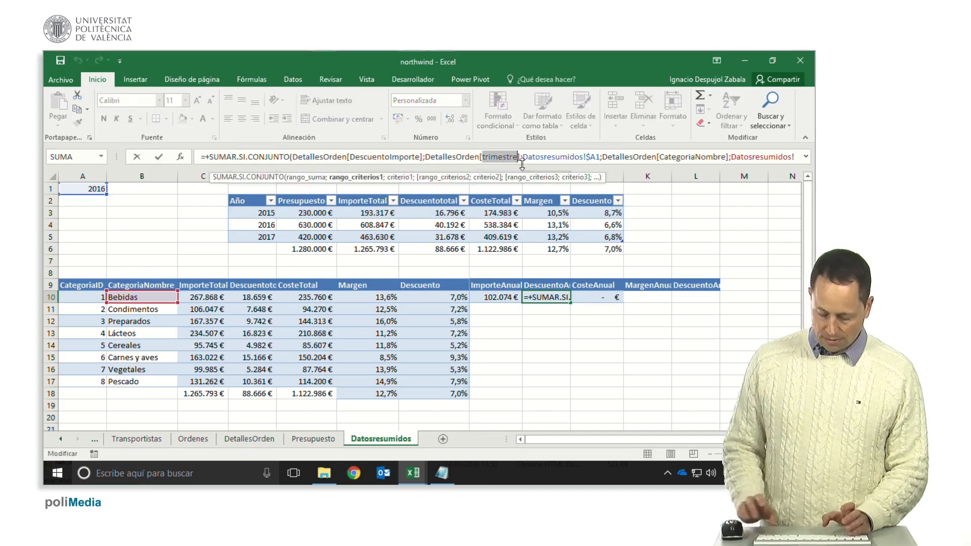
type("año")
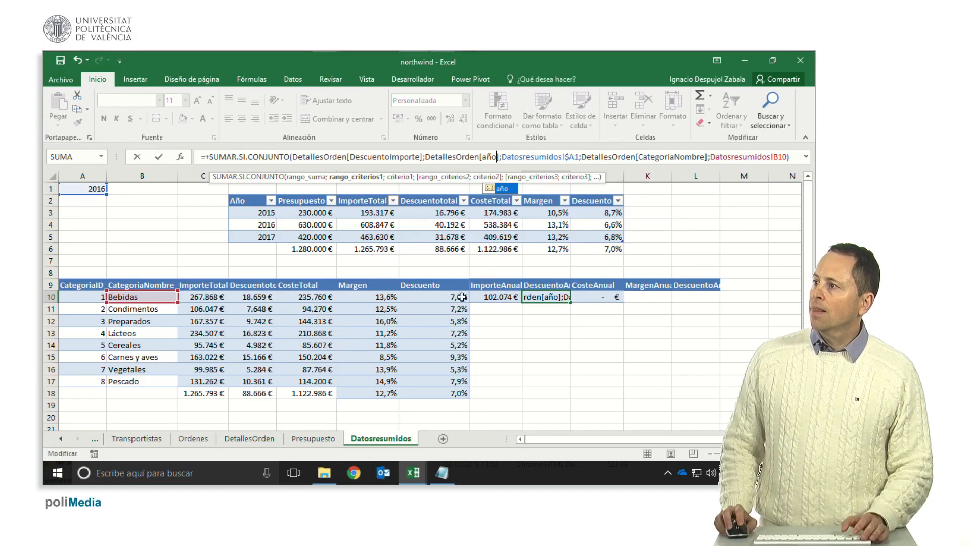
left_click(87, 300)
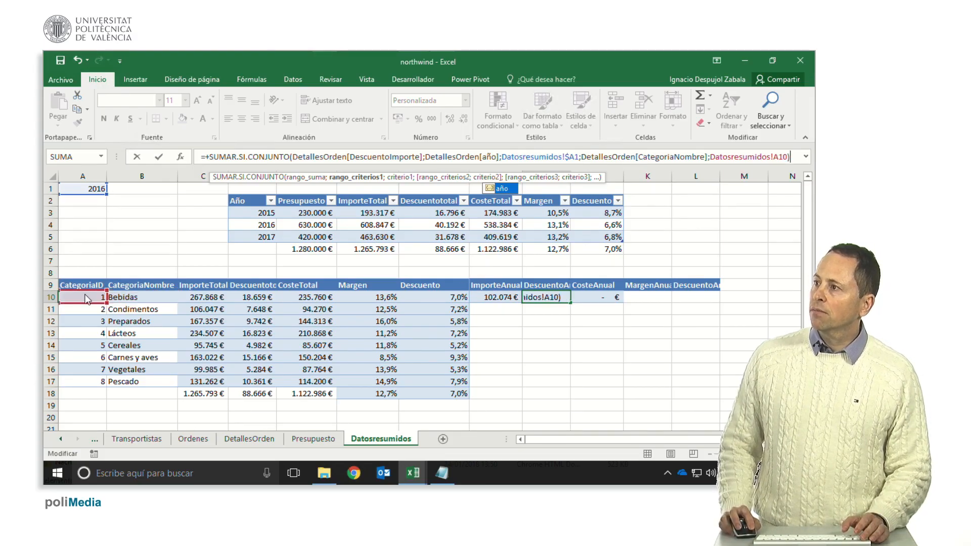
key("Return")
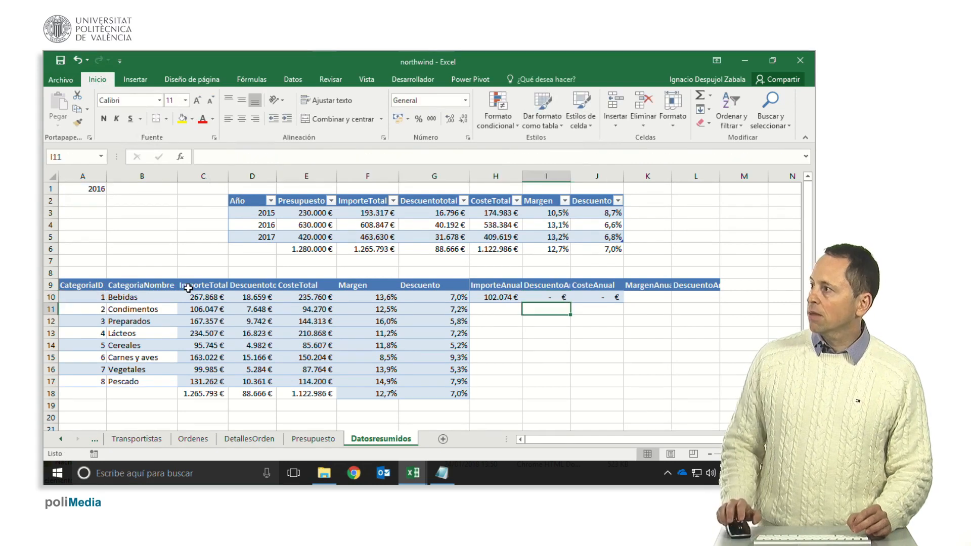
left_click(541, 298)
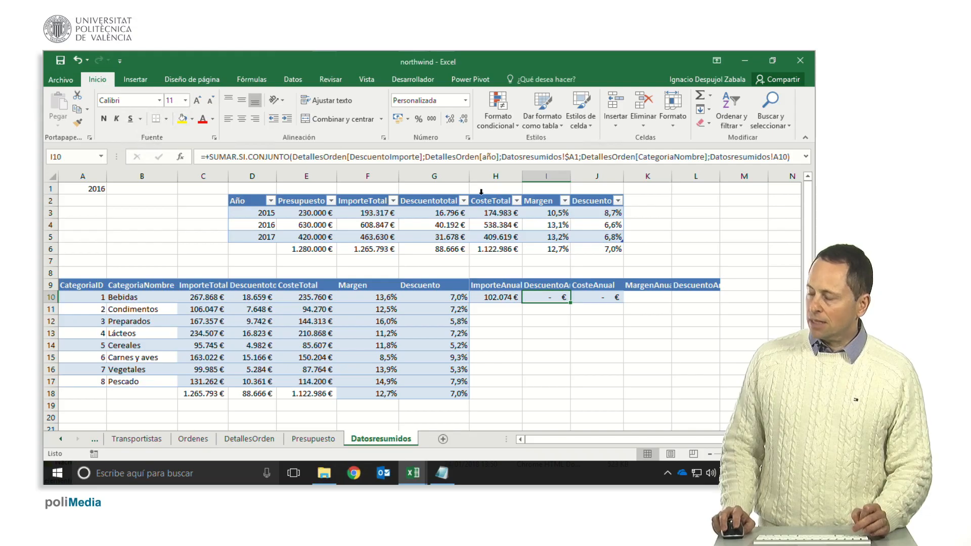
Copy the text of the H10 formula and paste it unchanged into I10 and J10.
left_click(503, 294)
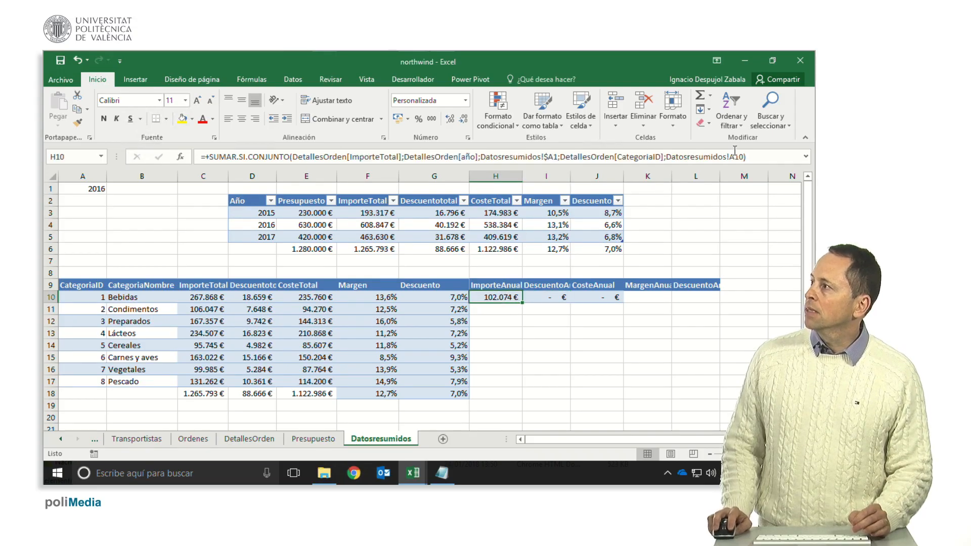
left_click(762, 157)
left_click_drag(762, 157, 384, 143)
left_click_drag(255, 137, 212, 137)
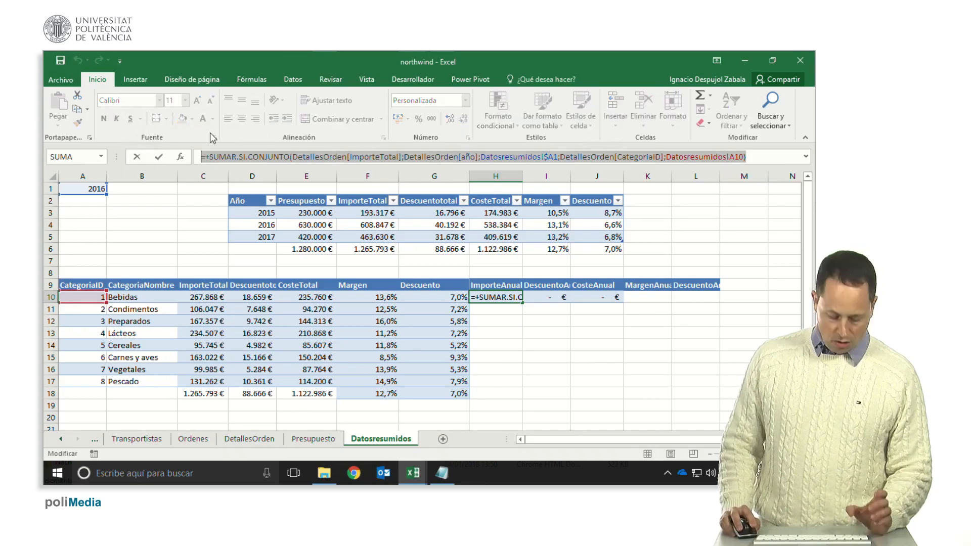
key("ctrl+Return")
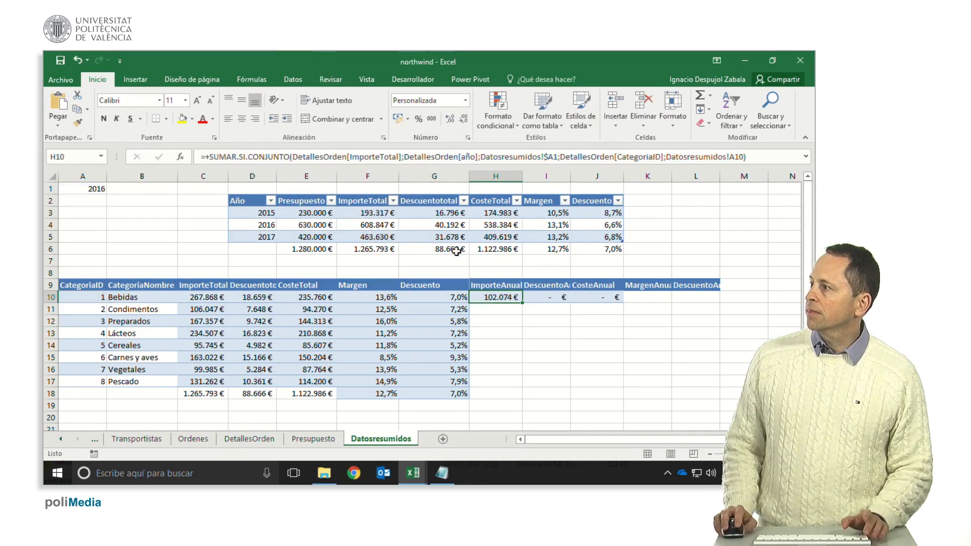
left_click(540, 294)
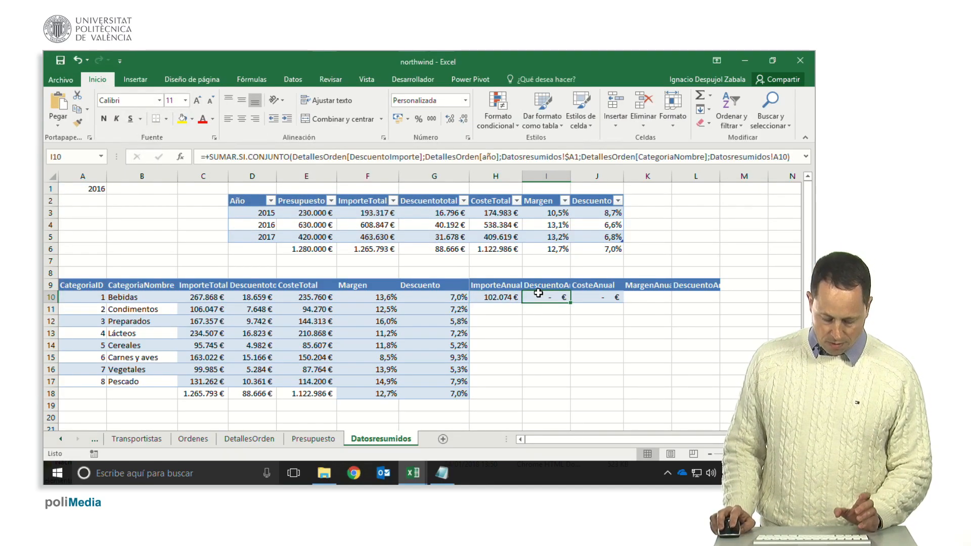
key("ctrl+v")
key("Right")
key("ctrl+v")
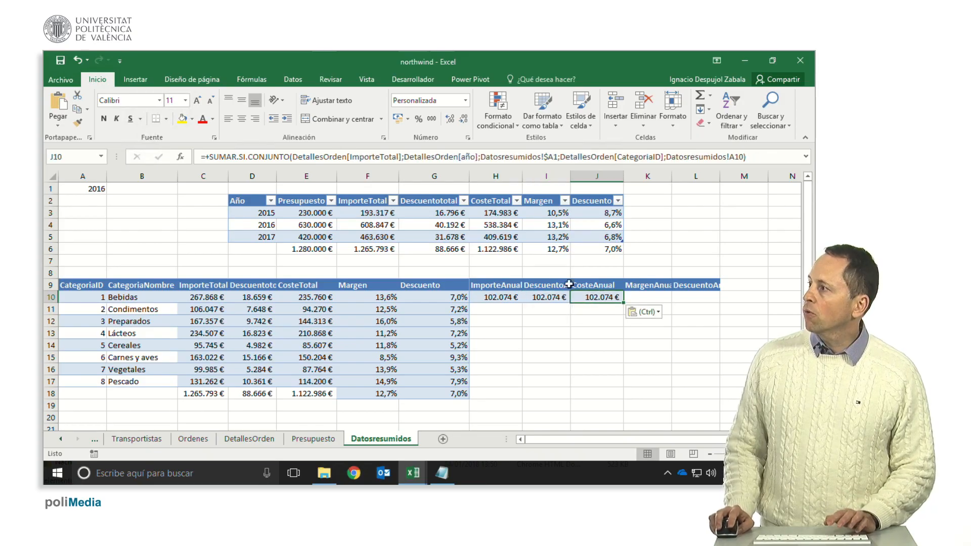
Change the sum range in the I10 formula to DetallesOrden[DescuentoImporte].
left_click(544, 300)
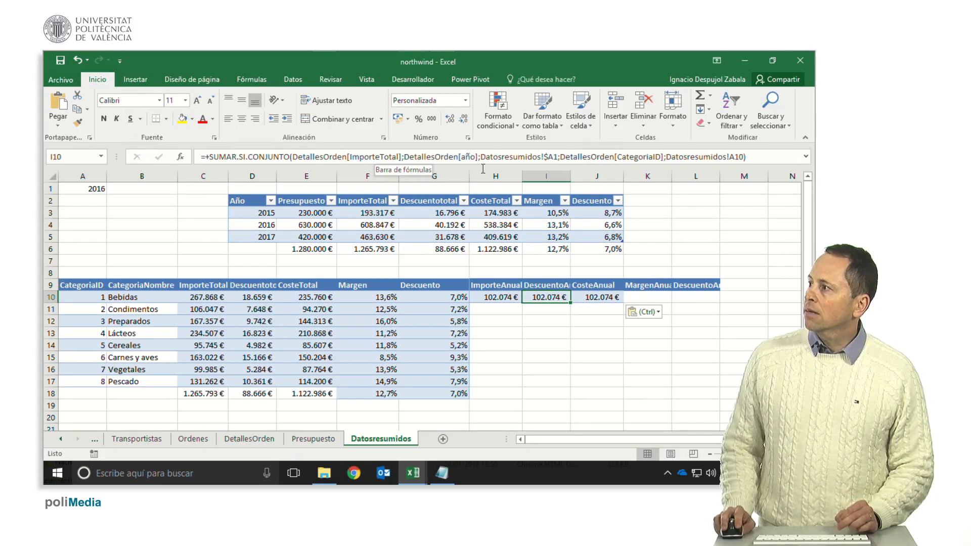
left_click_drag(350, 155, 398, 156)
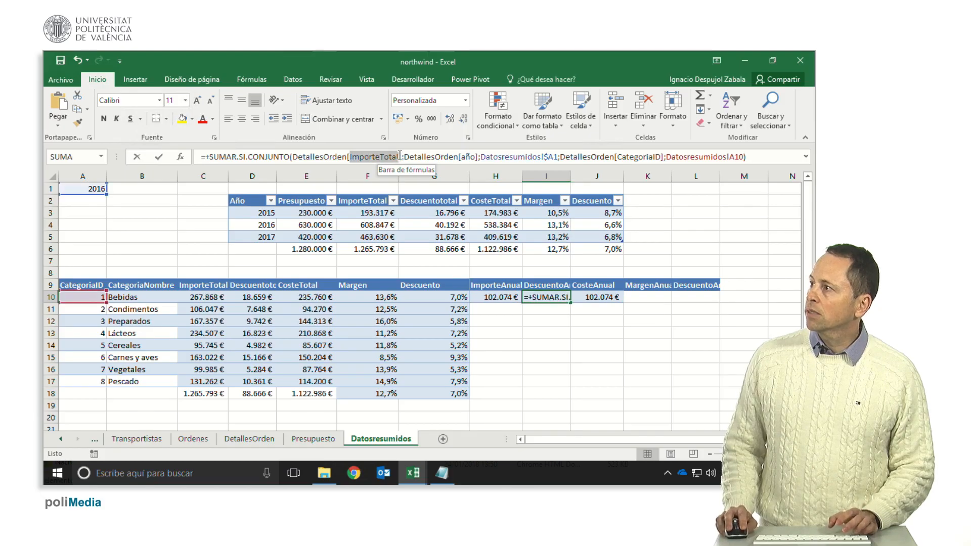
type("Des")
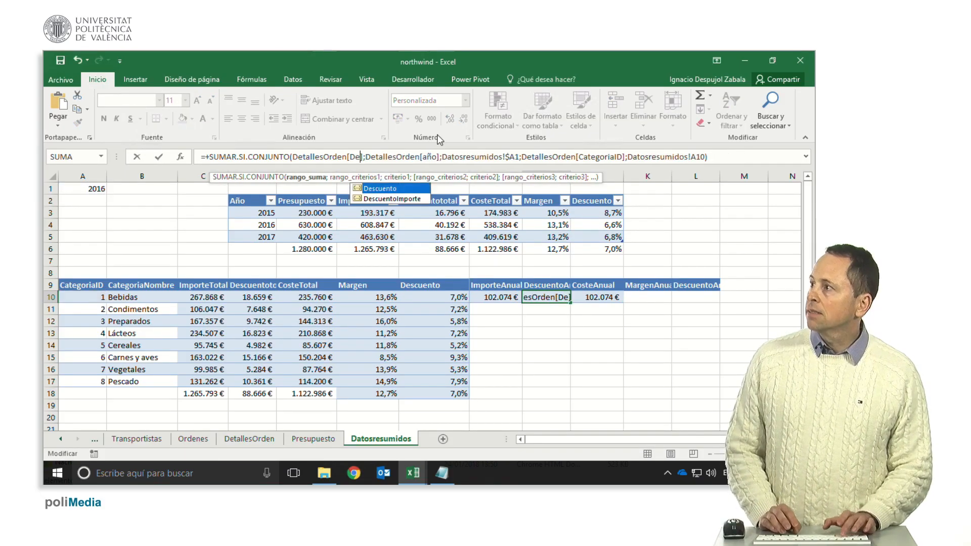
double_click(385, 199)
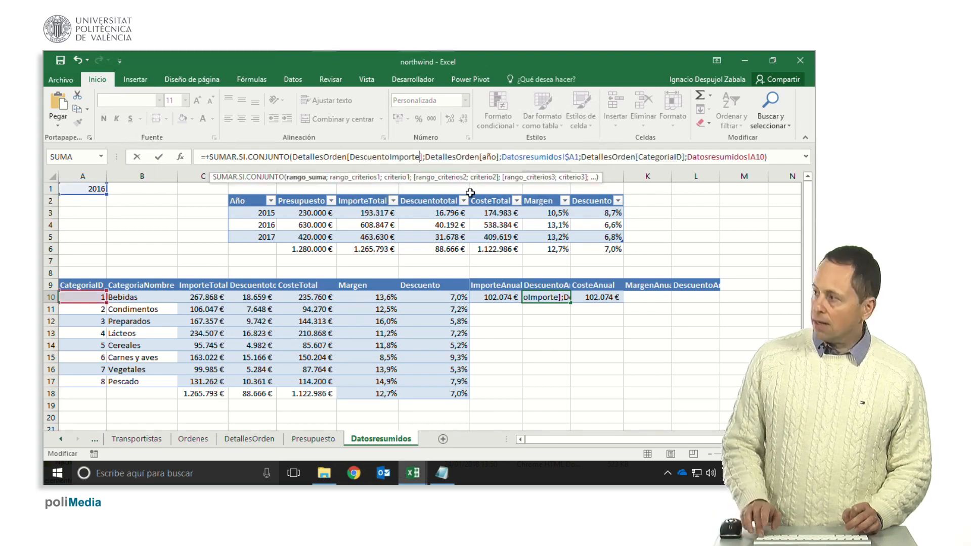
key("Return")
Change the sum range in the J10 formula to DetallesOrden[Costetotal].
left_click(591, 298)
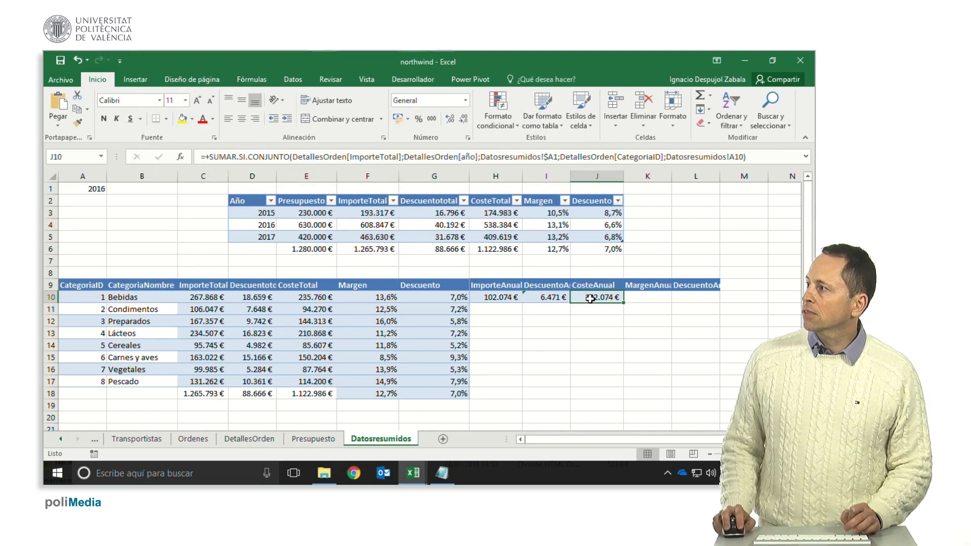
left_click_drag(351, 156, 399, 157)
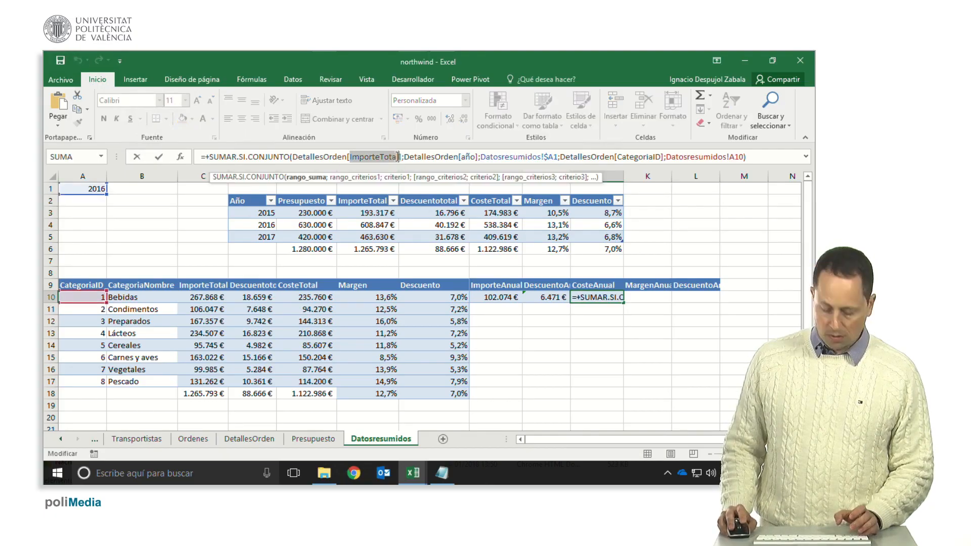
type("Cost")
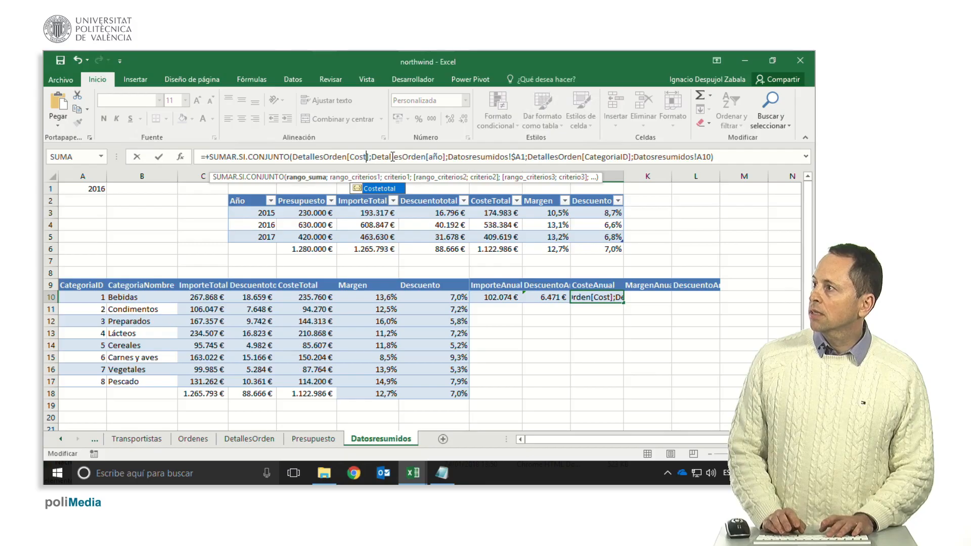
double_click(387, 189)
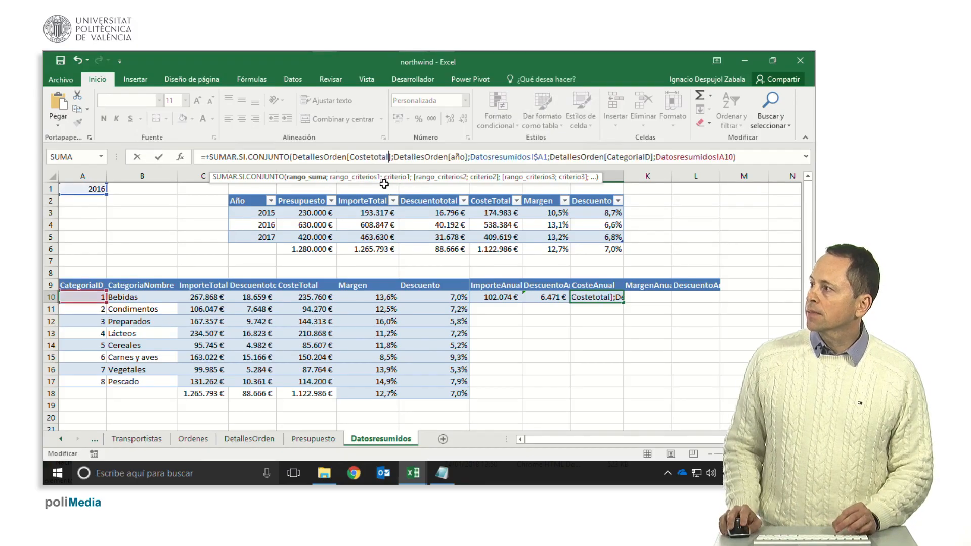
key("Return")
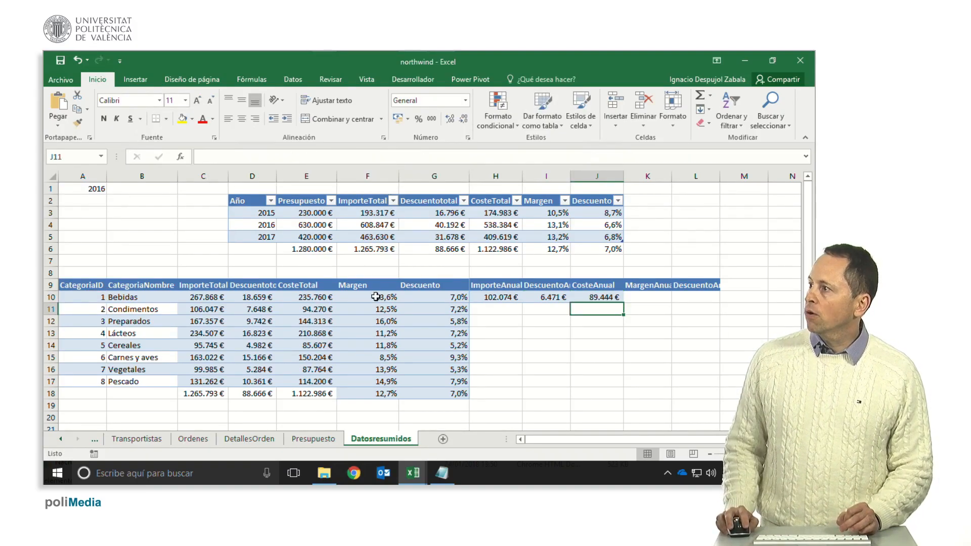
Copy the Margen and Descuento formulas from F10:G10 into K10:L10, and fill H10:L10 down to row 18.
left_click_drag(377, 299, 426, 299)
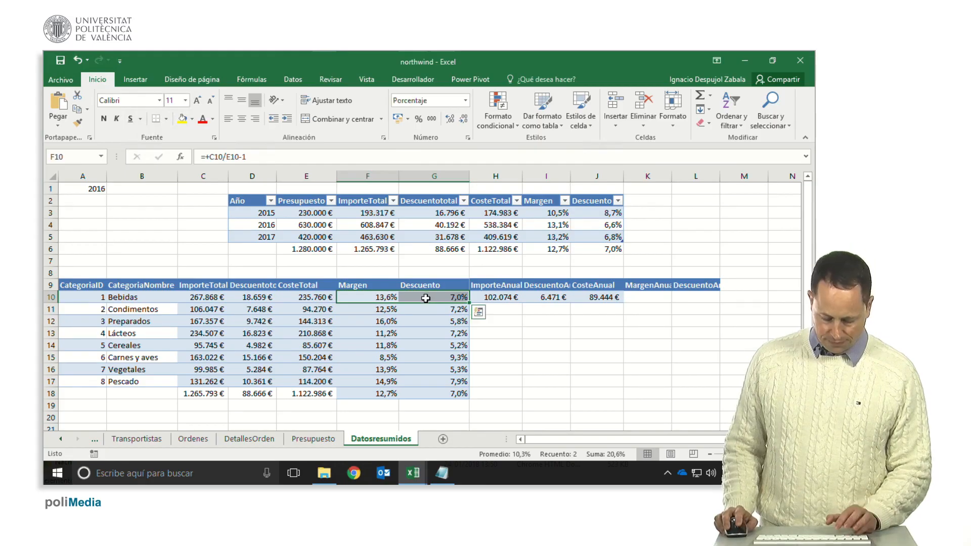
key("ctrl+c")
left_click(640, 297)
key("ctrl+v")
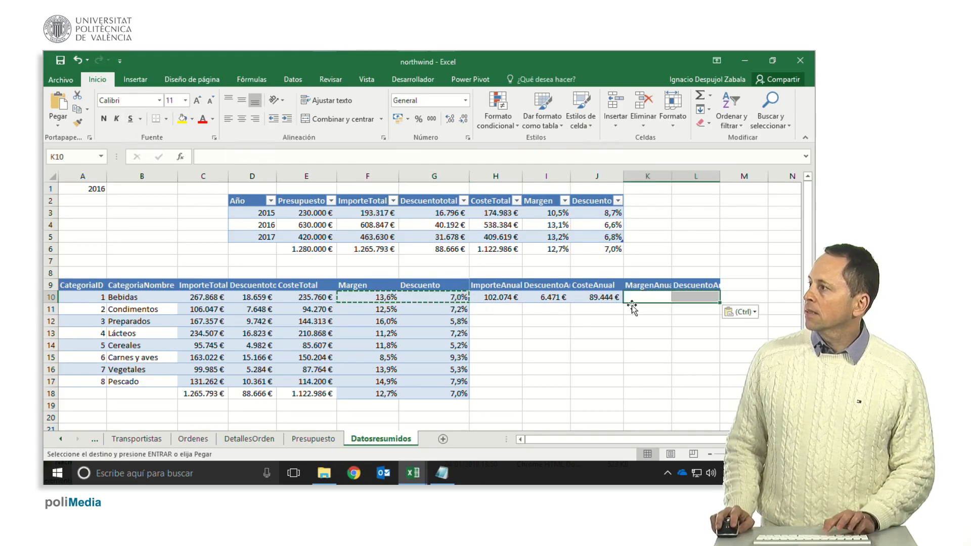
left_click_drag(504, 296, 712, 297)
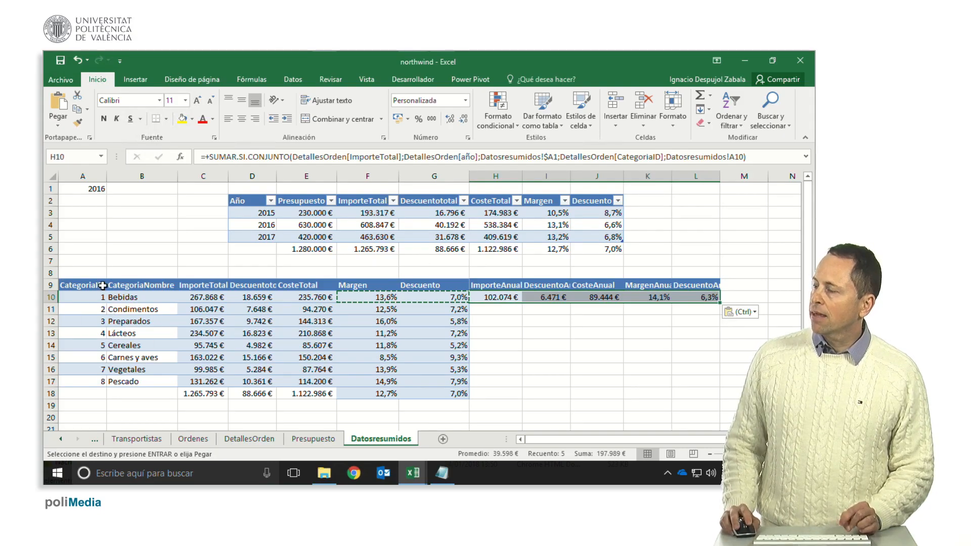
left_click_drag(721, 305, 707, 401)
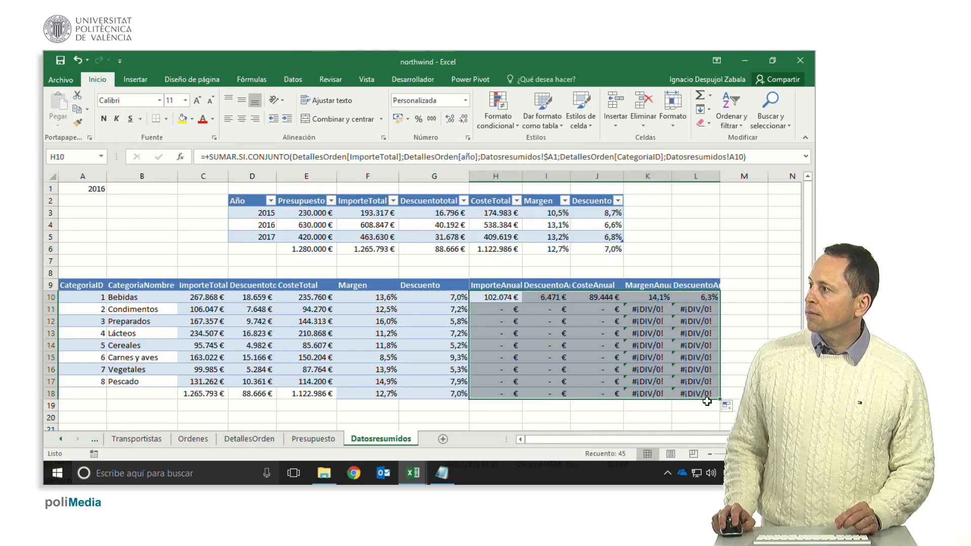
left_click(512, 299)
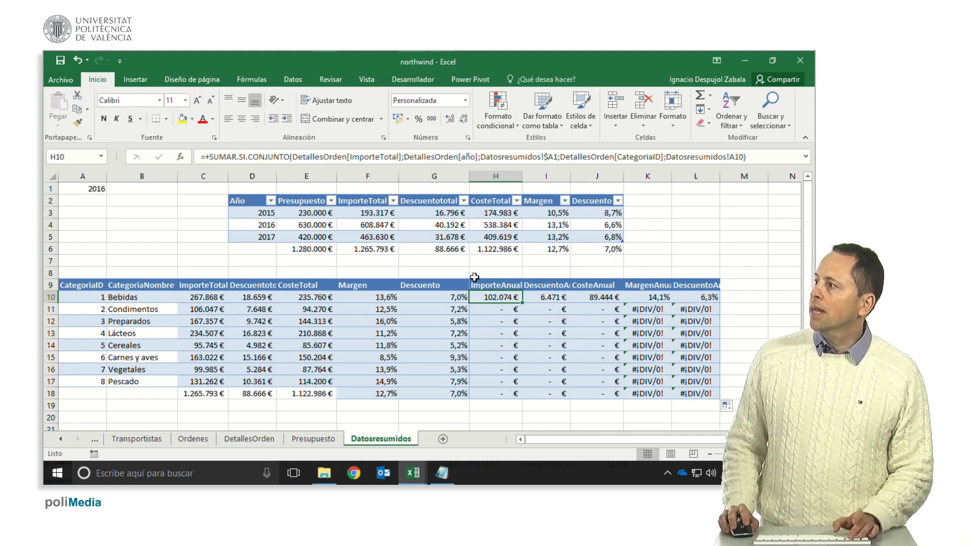
left_click(732, 157)
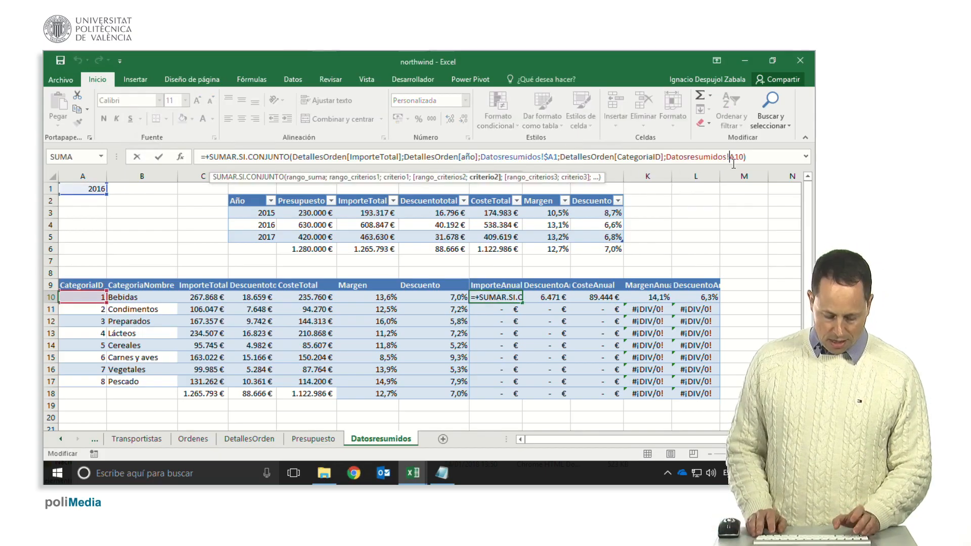
type("$")
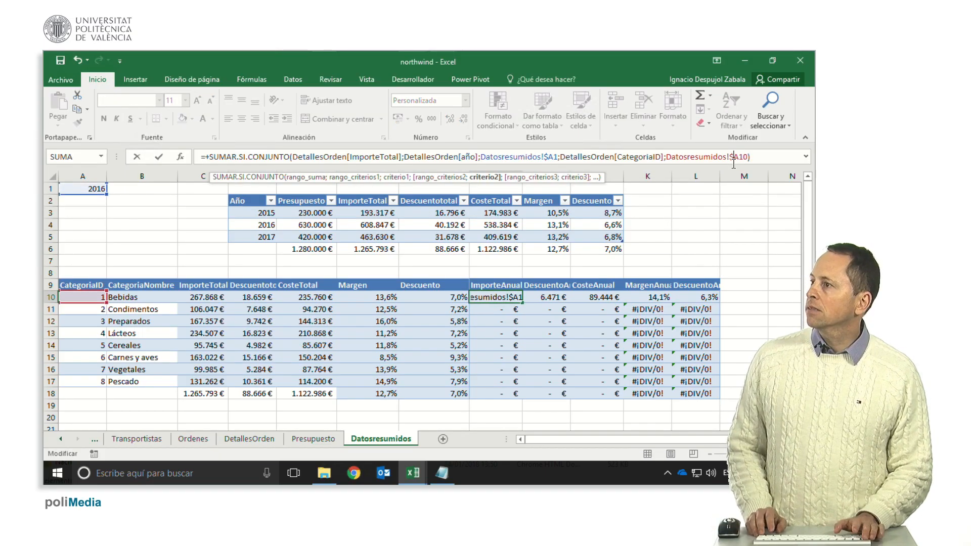
key("ctrl+Return")
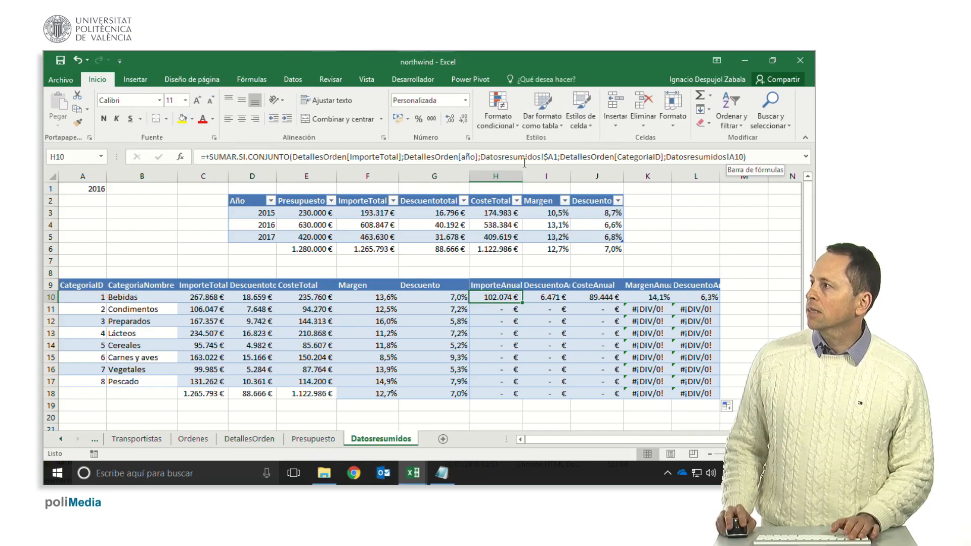
Fix the row of the year reference in the H10 formula, making it Datosresumidos!$A$1.
left_click(554, 155)
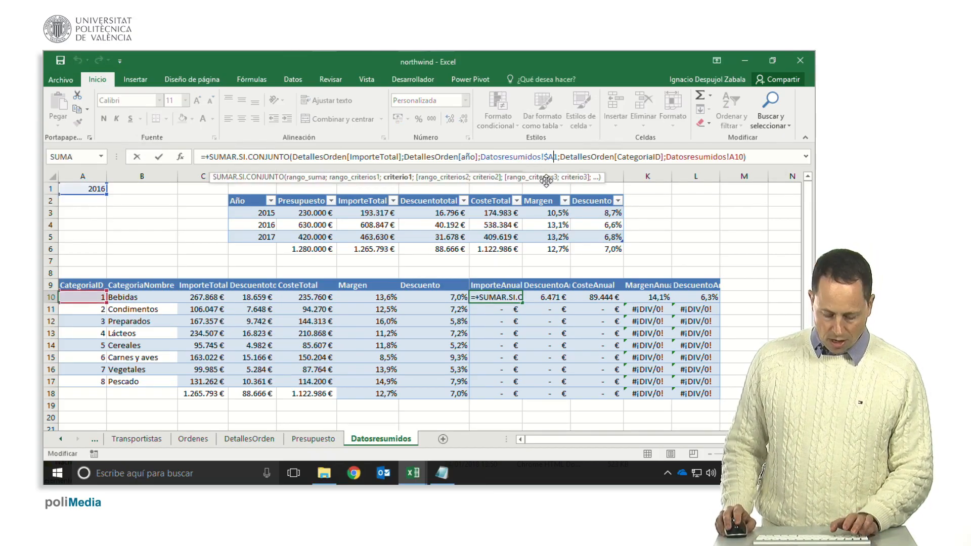
type("$")
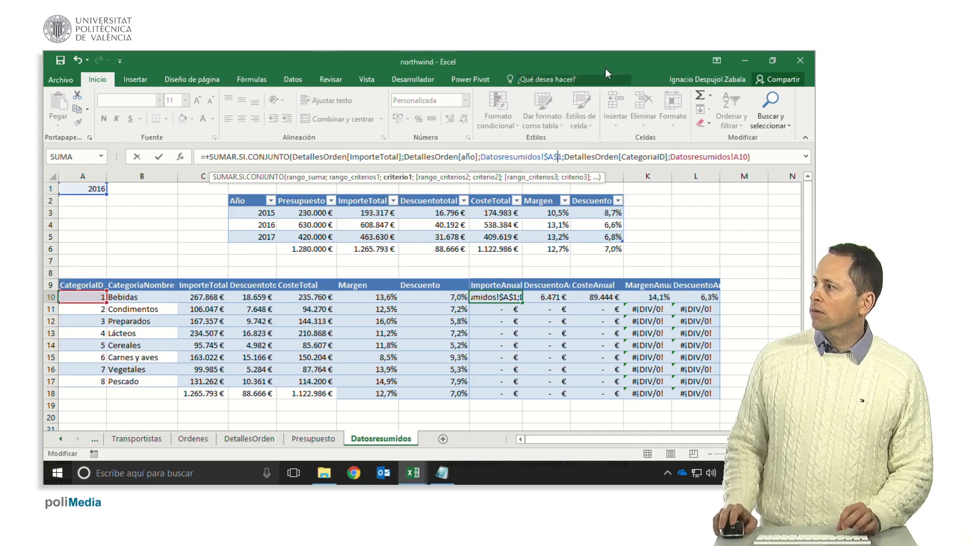
key("Return")
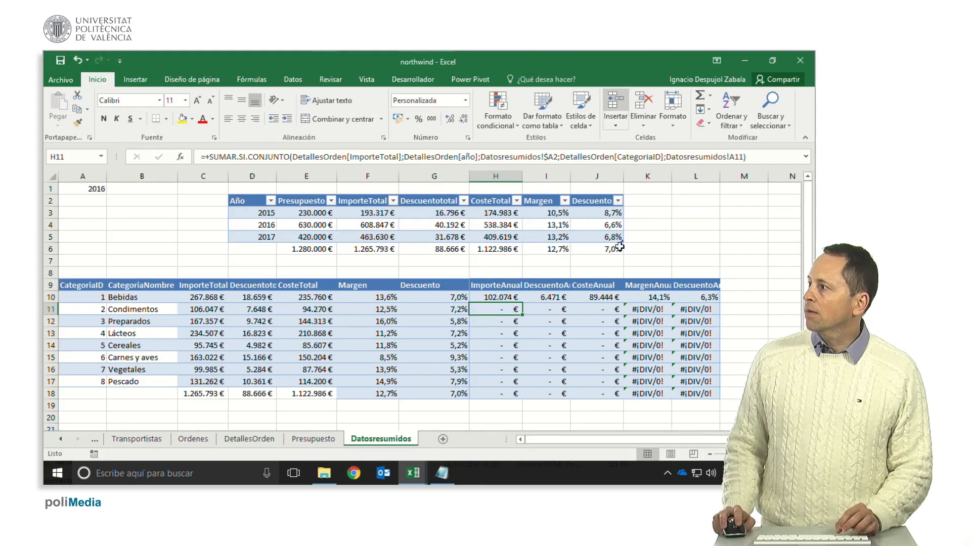
Make the year reference in the I10 discount formula absolute as Datosresumidos!$A$1.
left_click(550, 298)
left_click(576, 161)
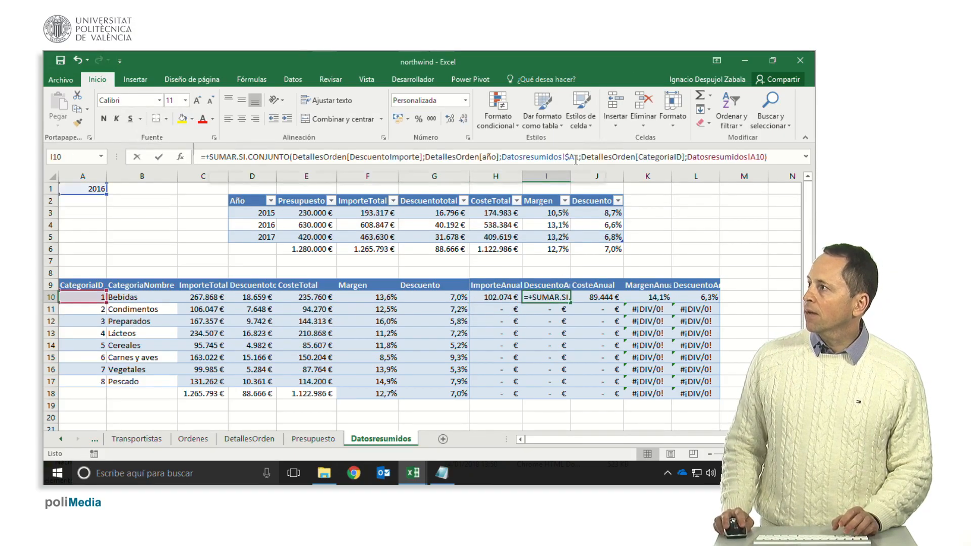
type("$")
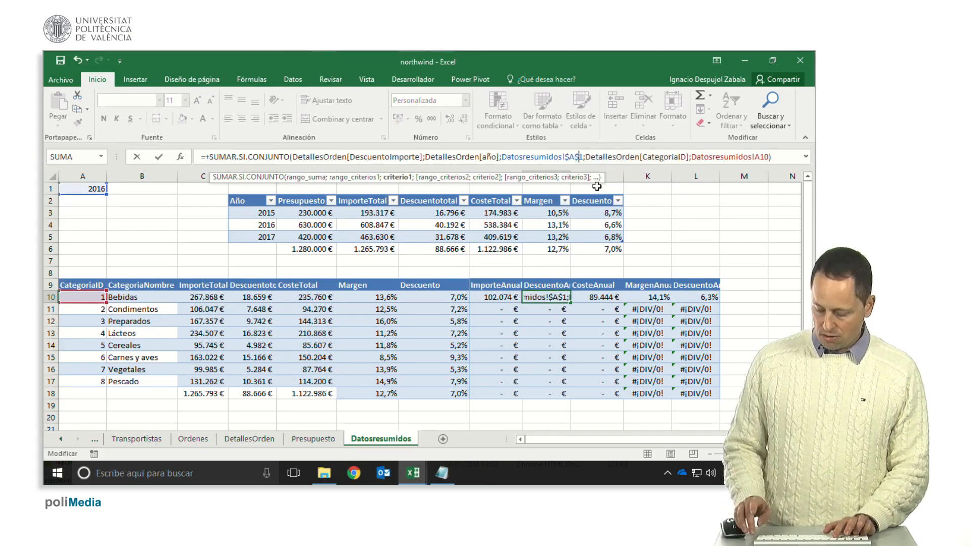
key("Return")
Make the year reference in the J10 cost formula absolute as Datosresumidos!$A$1.
key("Right")
key("Up")
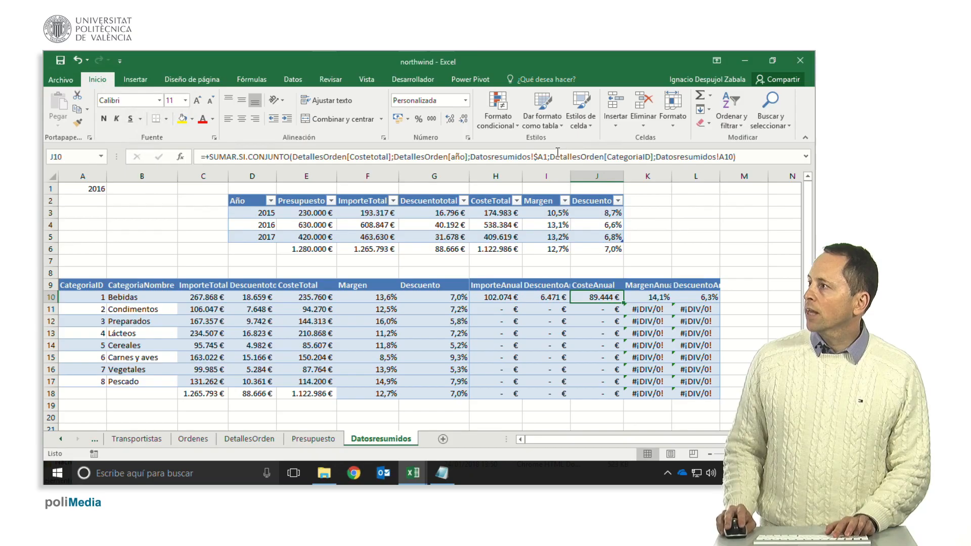
left_click(542, 157)
type("$")
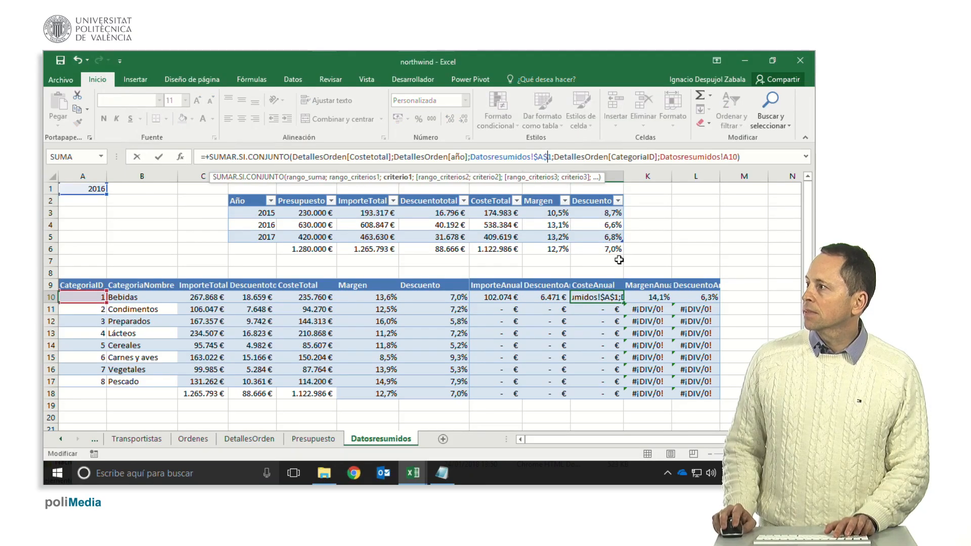
key("Return")
key("Right")
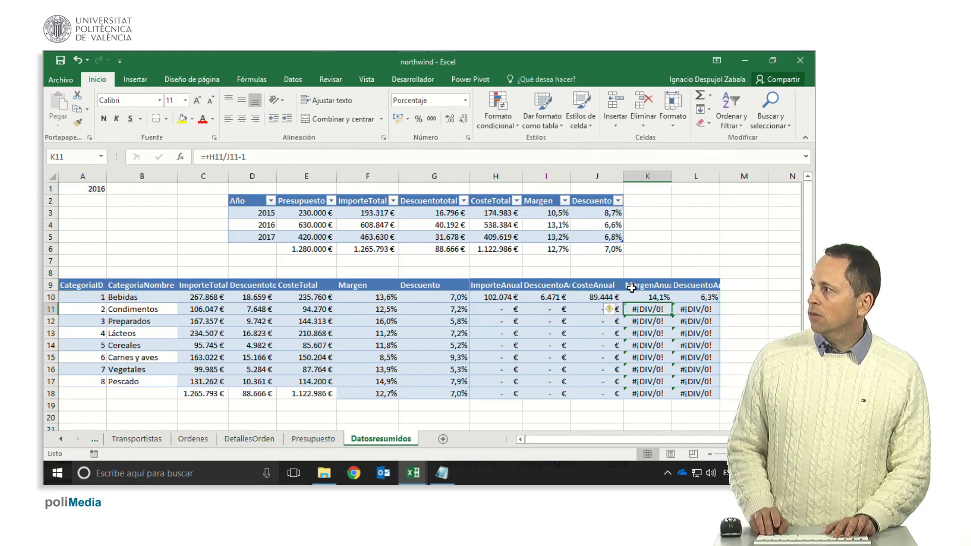
Try filling the annual formulas in H10:J10 down through totals row 18, and undo the fill.
key("Up")
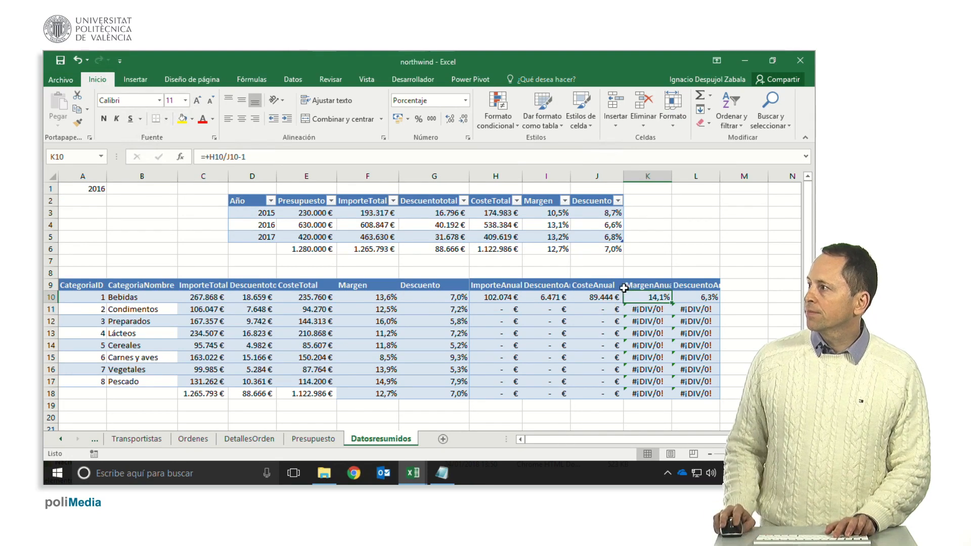
left_click_drag(505, 300, 624, 306)
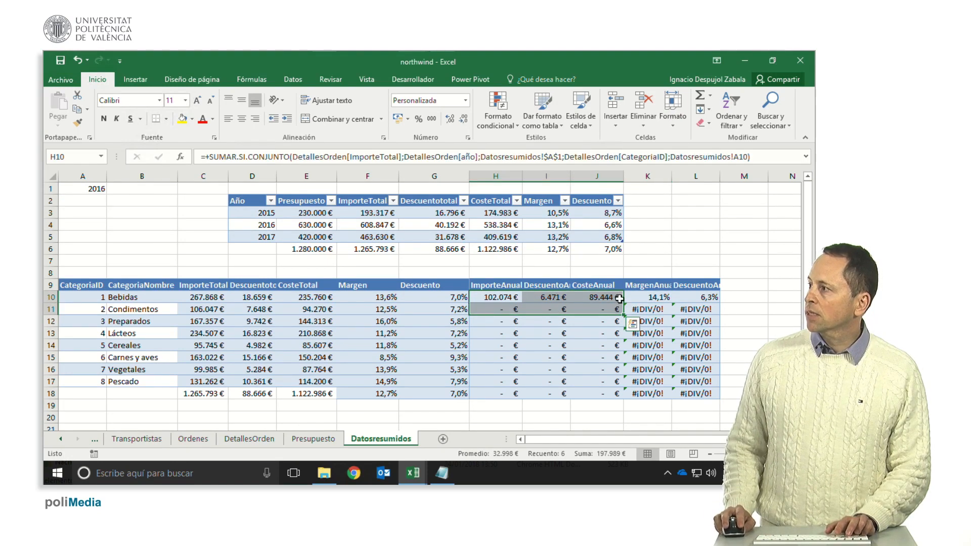
left_click(619, 299)
left_click_drag(505, 297, 614, 399)
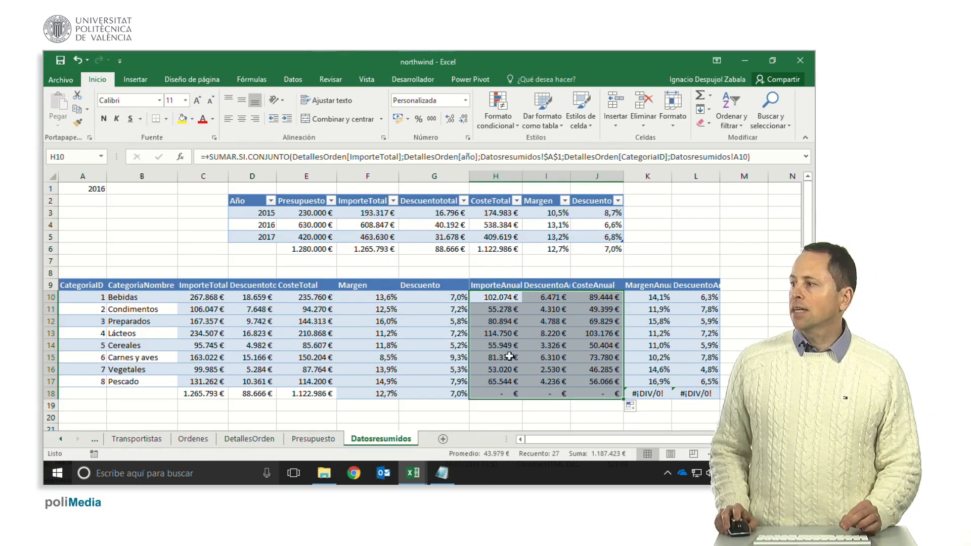
left_click(507, 398)
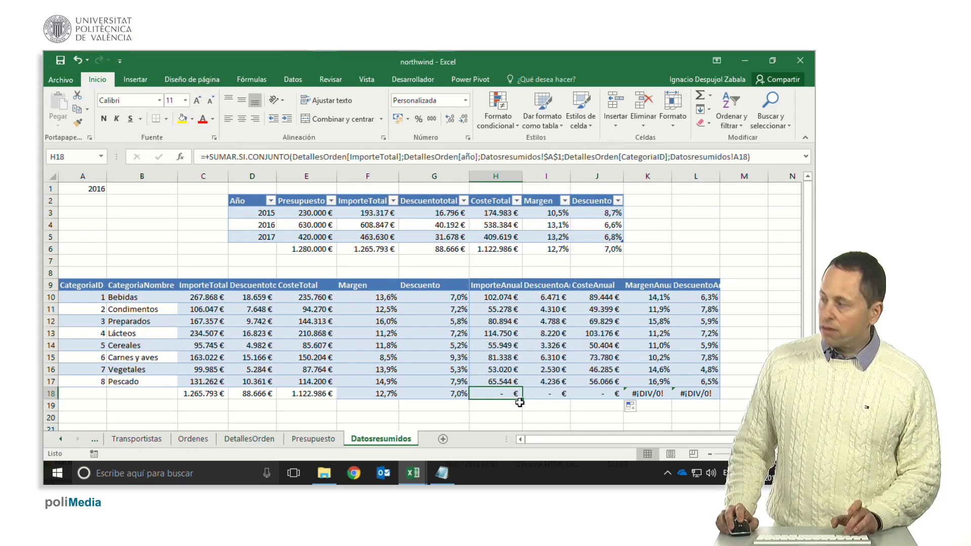
key("ctrl+z")
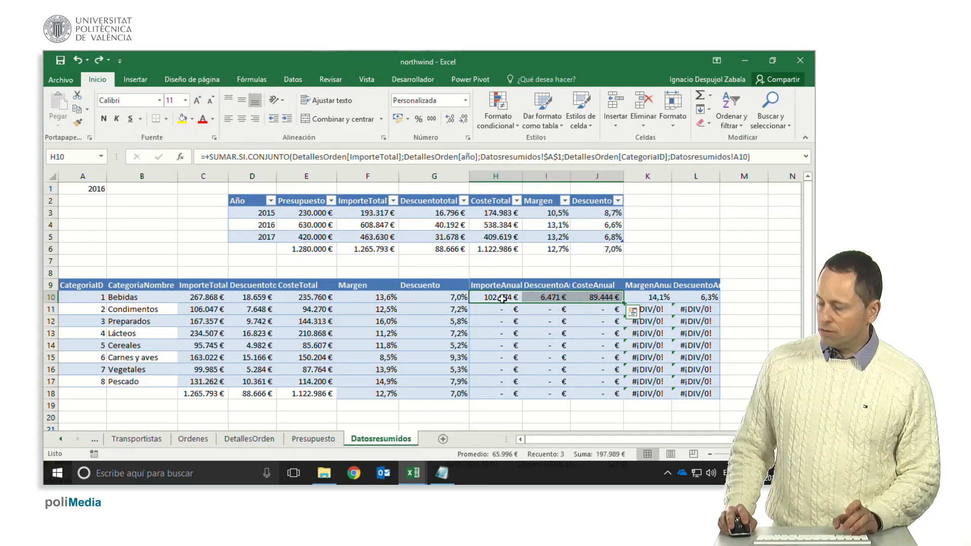
Fill the annual amount, discount and cost formulas in H10:J10 down to row 17 only.
key("Right")
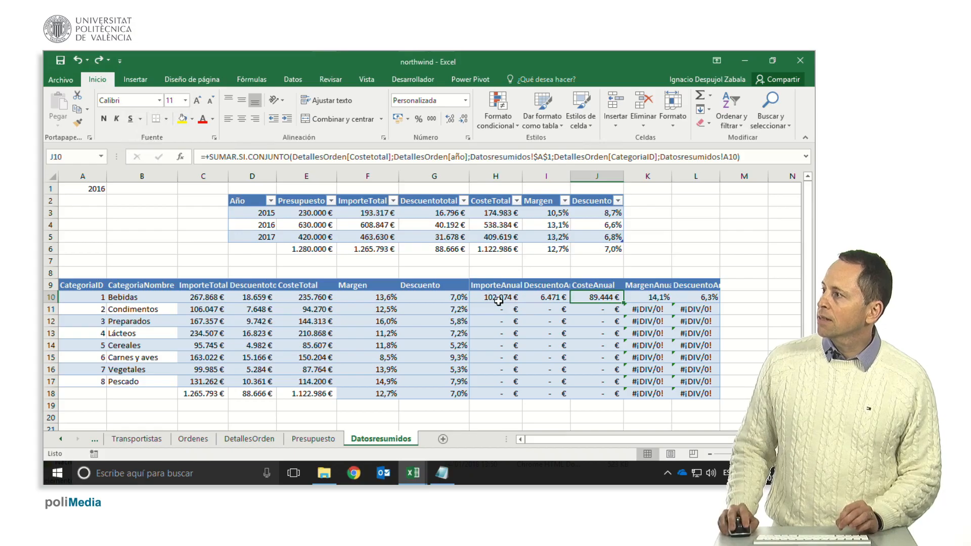
left_click(501, 298)
left_click_drag(523, 298, 615, 388)
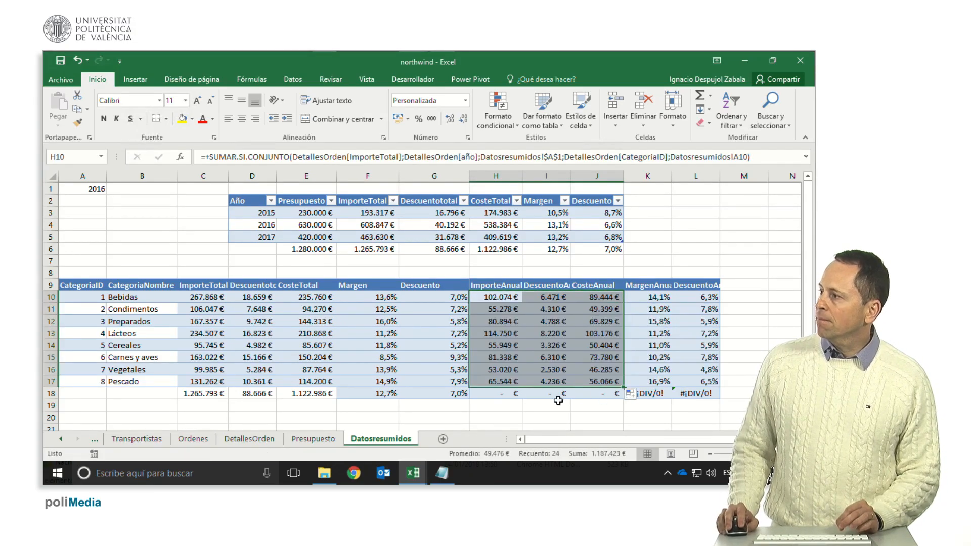
Total the ImporteAnual column in H18 with the formula +SUMA(H10:H17).
left_click(503, 394)
type("+SUMA(")
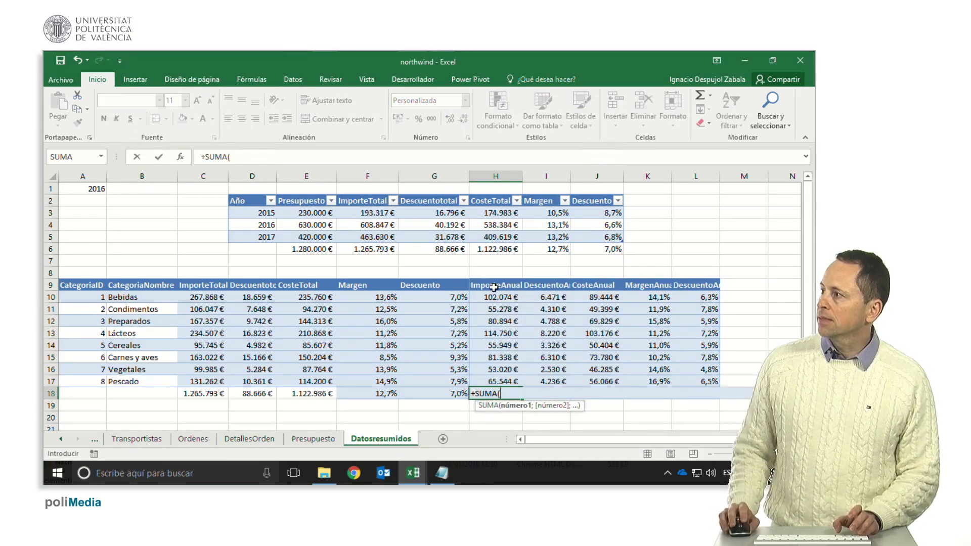
left_click_drag(498, 298, 498, 385)
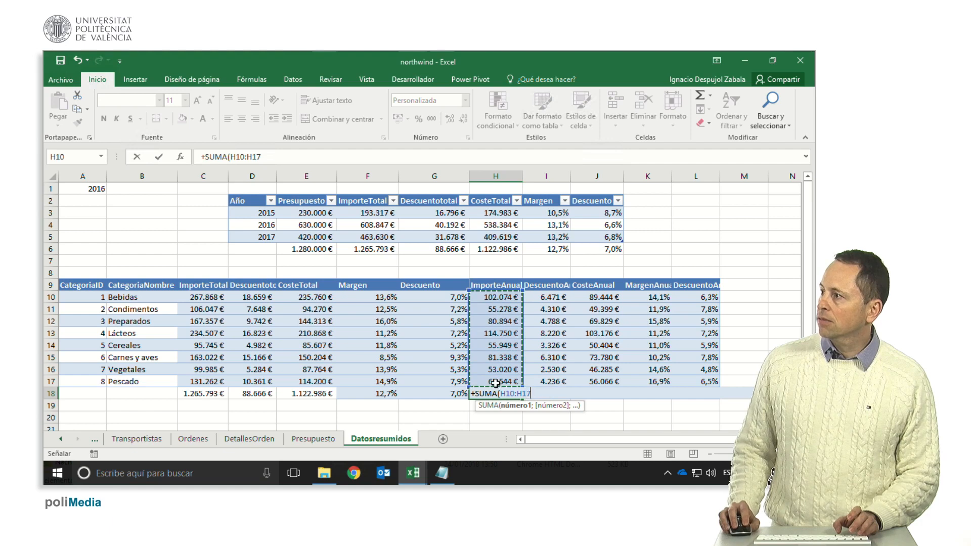
key("Return")
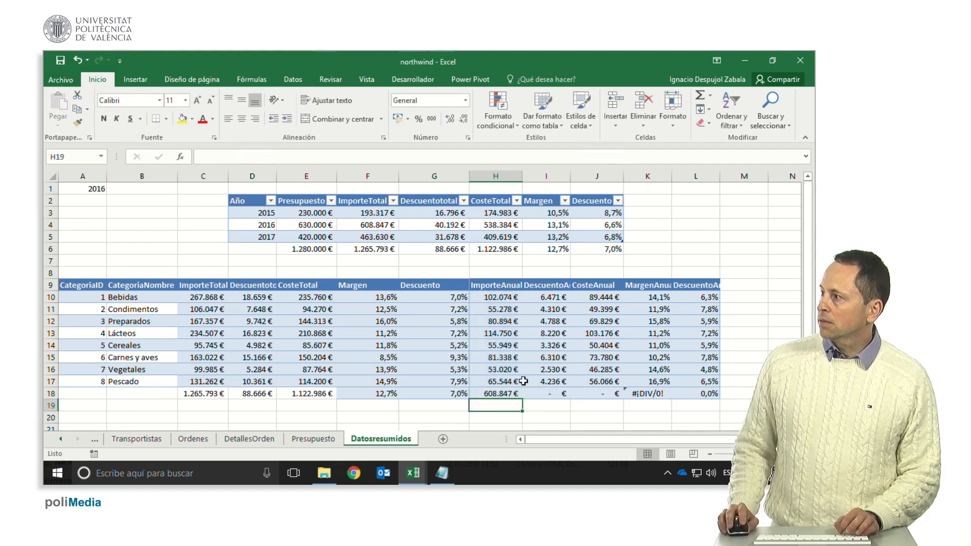
Copy the SUMA total from H18 into I18 and J18 for the annual discount and cost.
left_click(501, 395)
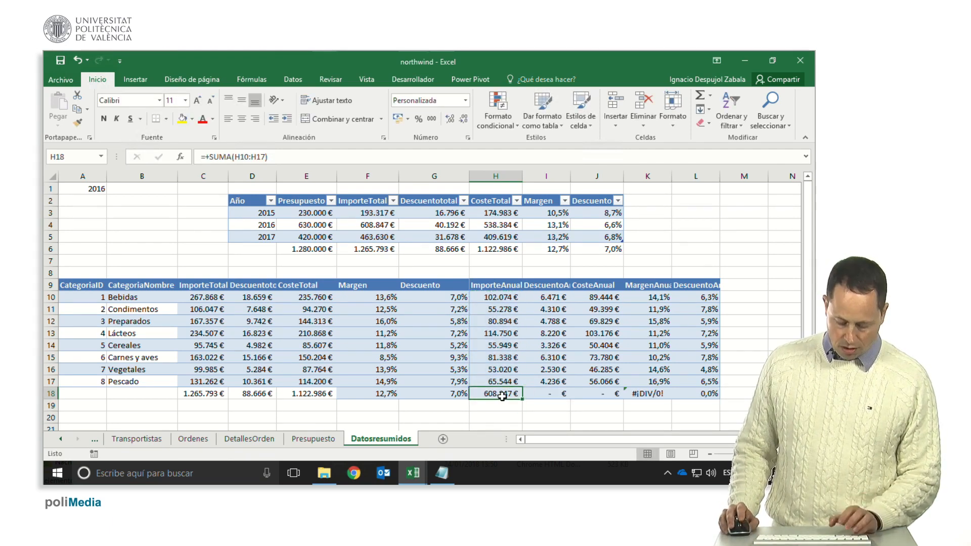
key("ctrl+c")
left_click(538, 394)
key("ctrl+v")
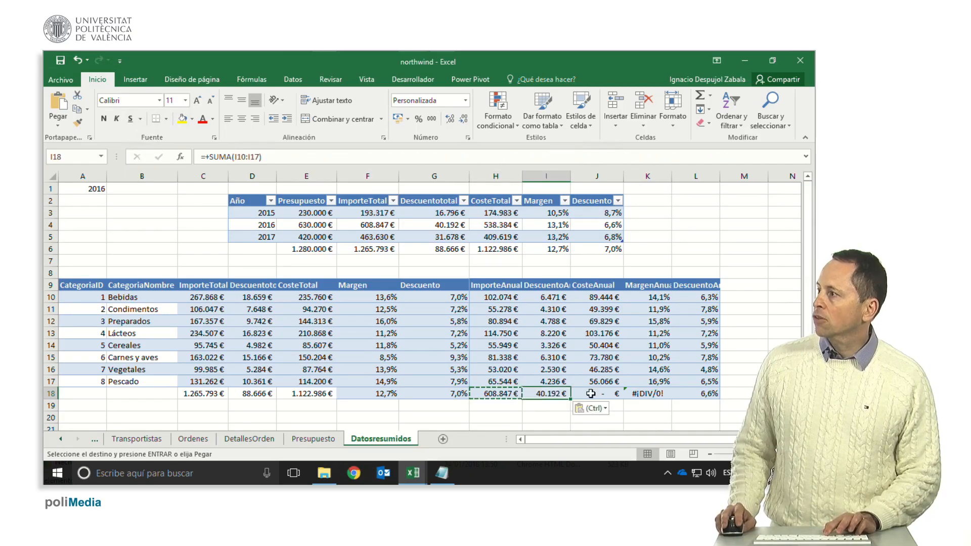
left_click(582, 394)
key("ctrl+v")
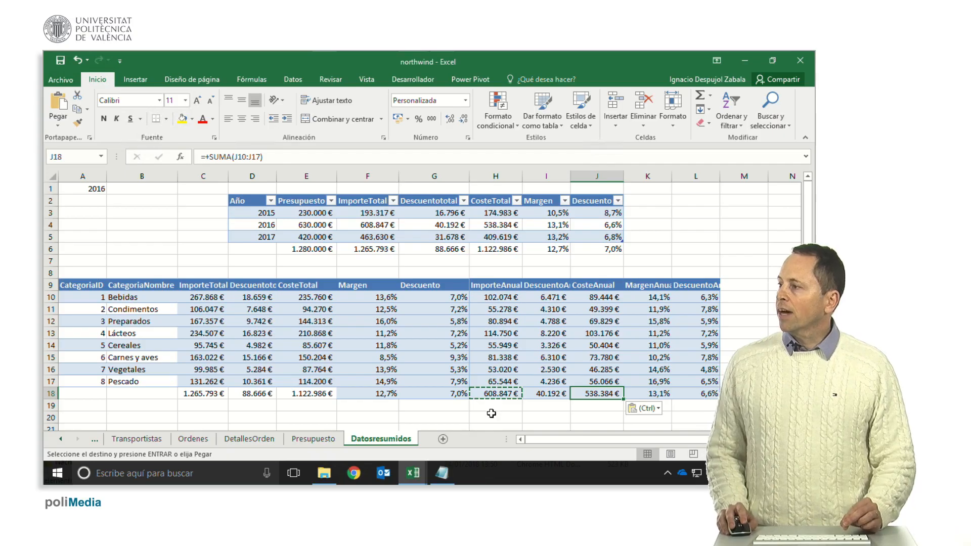
left_click(491, 396)
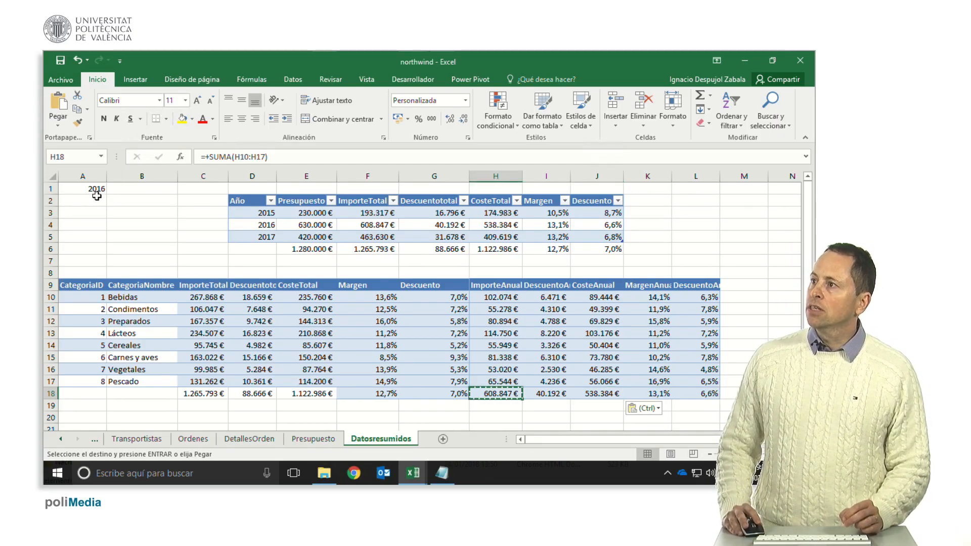
Set the year in A1 to 2015 to test the annual columns.
left_click(93, 189)
type("2")
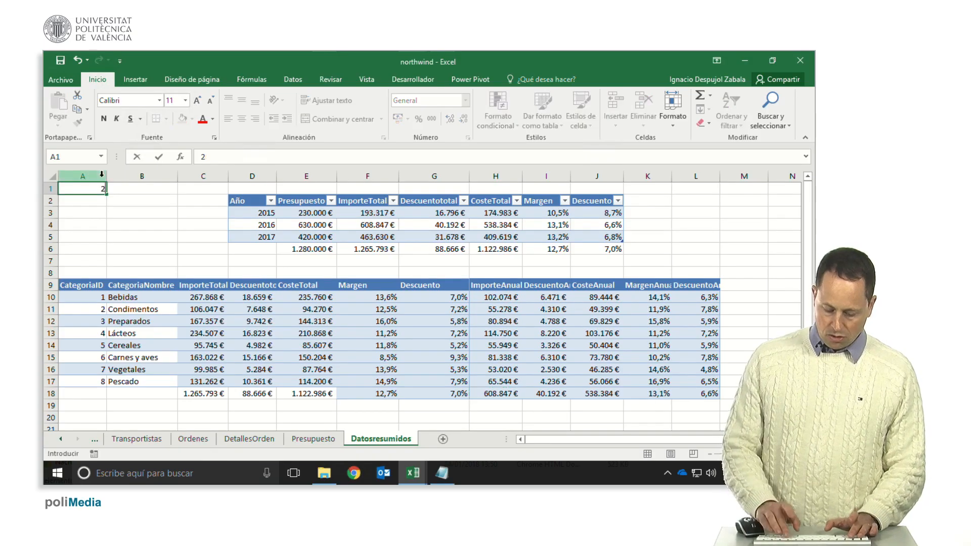
type("015")
key("Return")
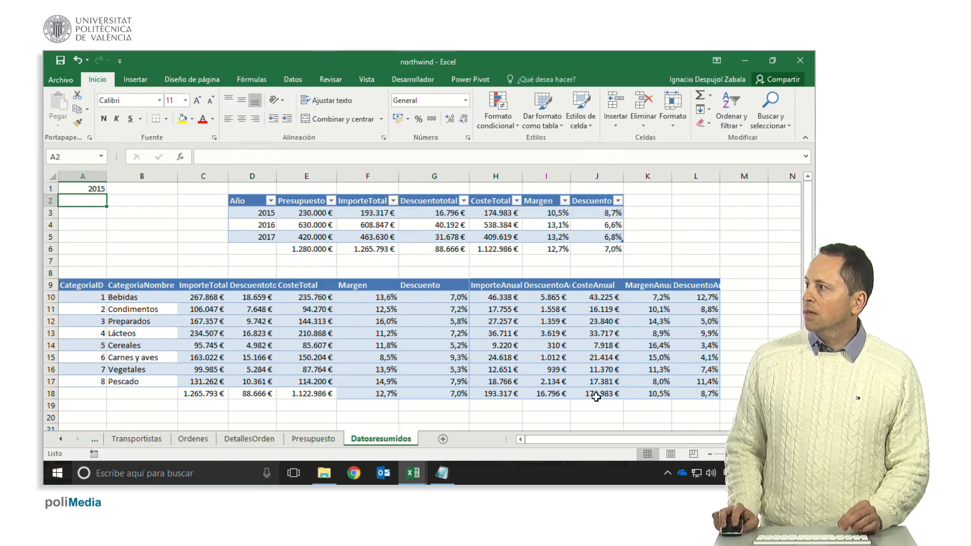
Set the year in A1 to 2017.
left_click(88, 186)
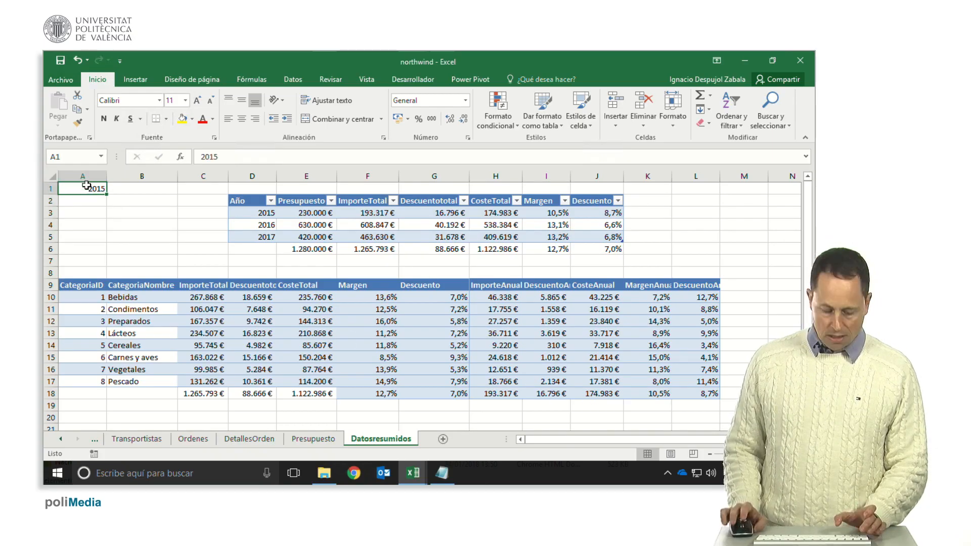
type("201")
key("Return")
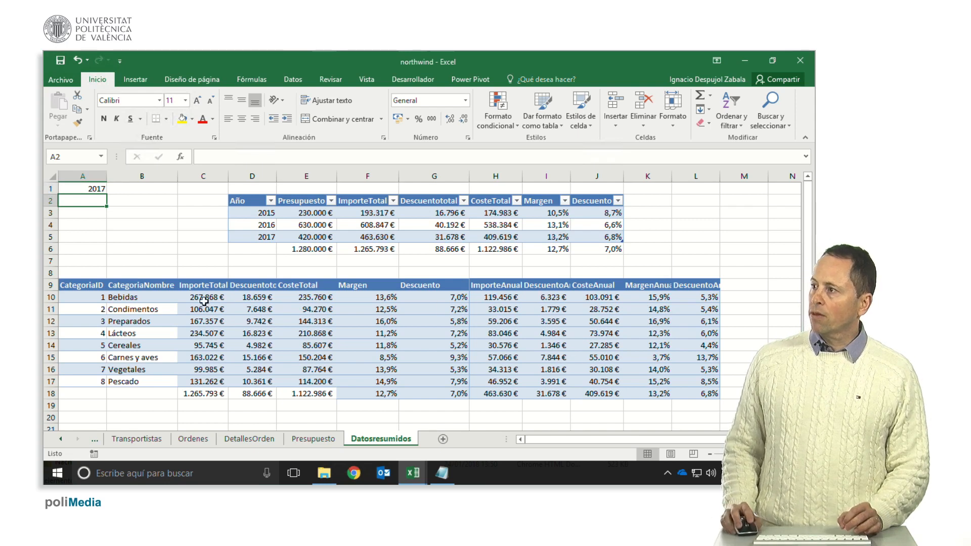
Format the category summary $A$9:$L$17 as a table with headers, using a blue medium table style.
left_click(221, 323)
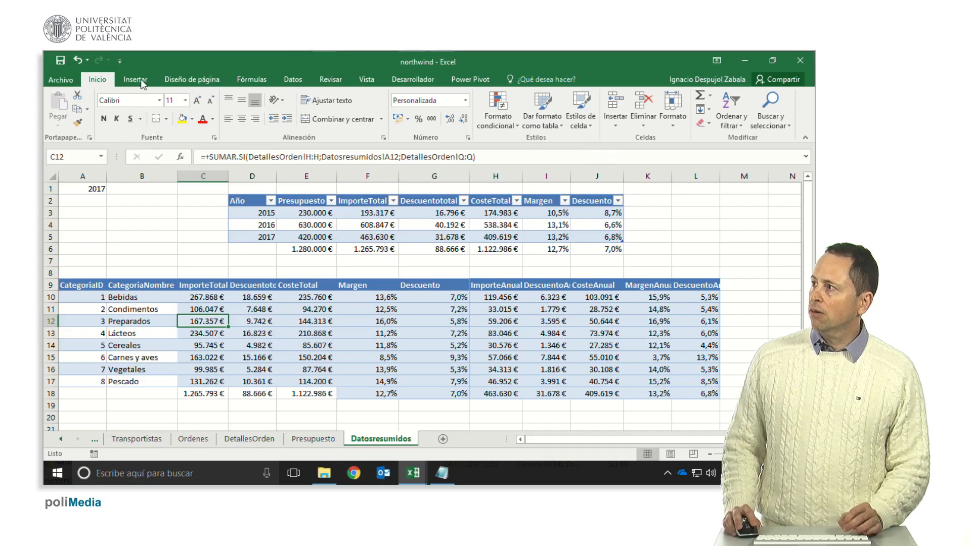
left_click(533, 113)
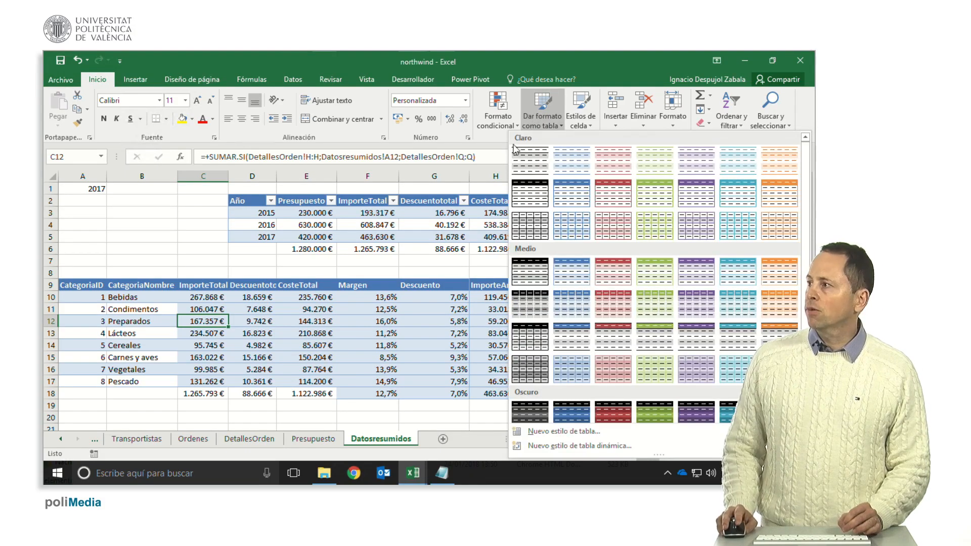
left_click(584, 280)
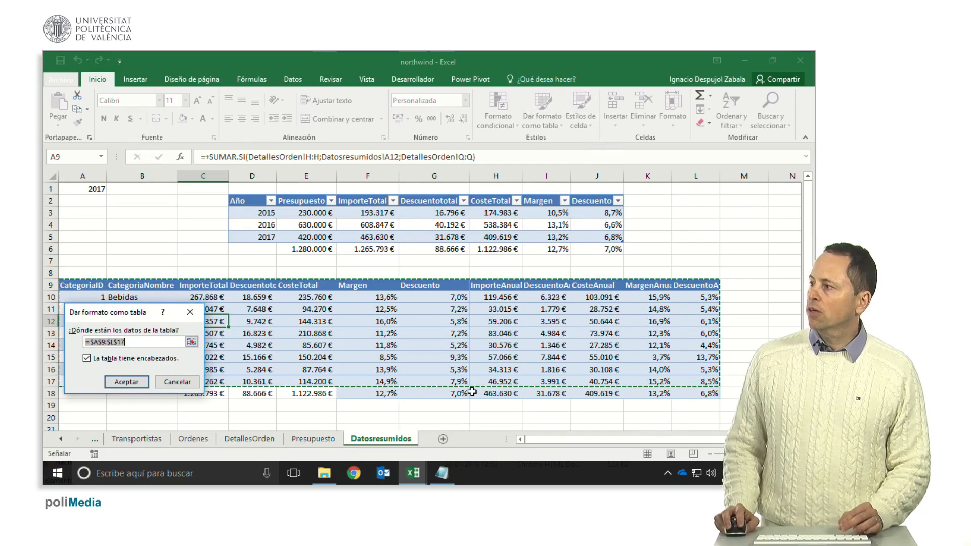
left_click(122, 381)
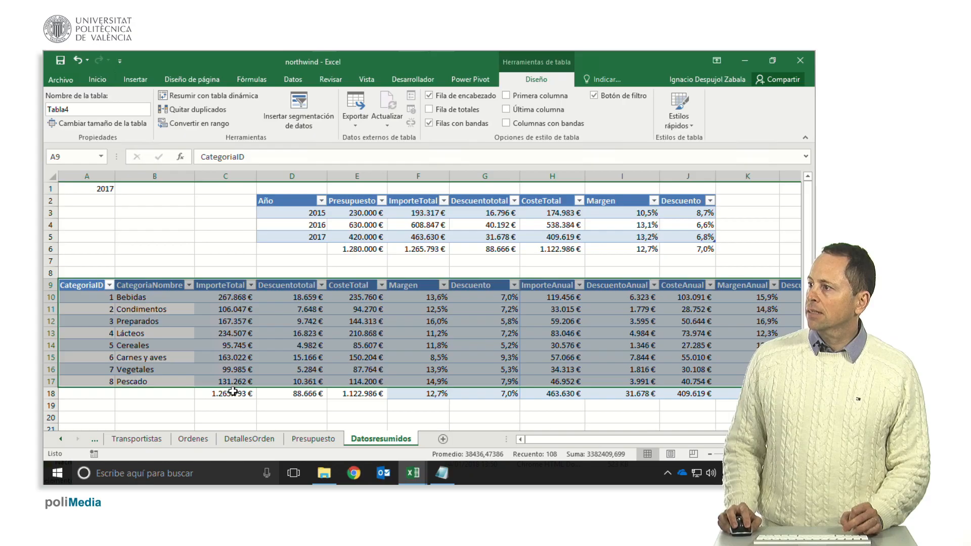
Copy the cell formatting of the C18 total onto the annual totals in H18:J18.
left_click(233, 391)
left_click(77, 124)
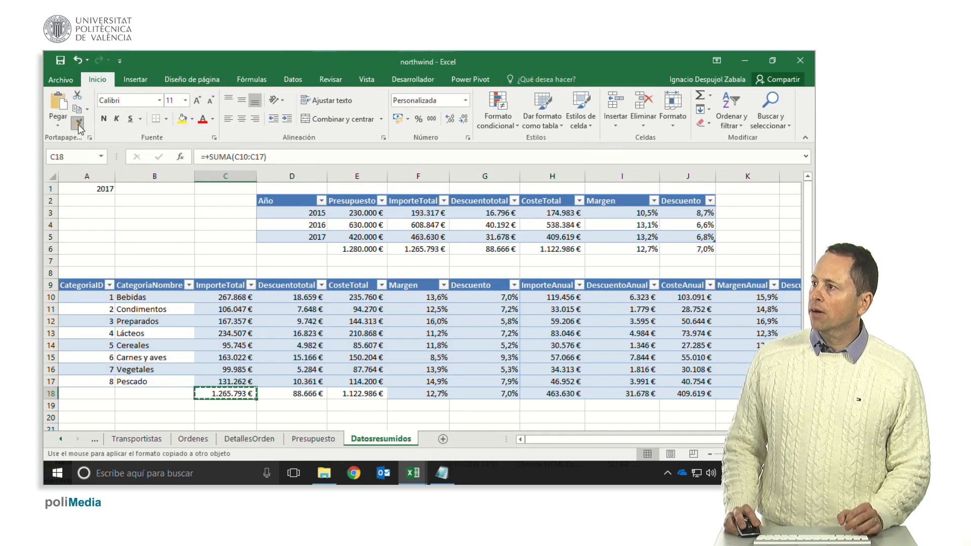
left_click_drag(555, 394, 678, 393)
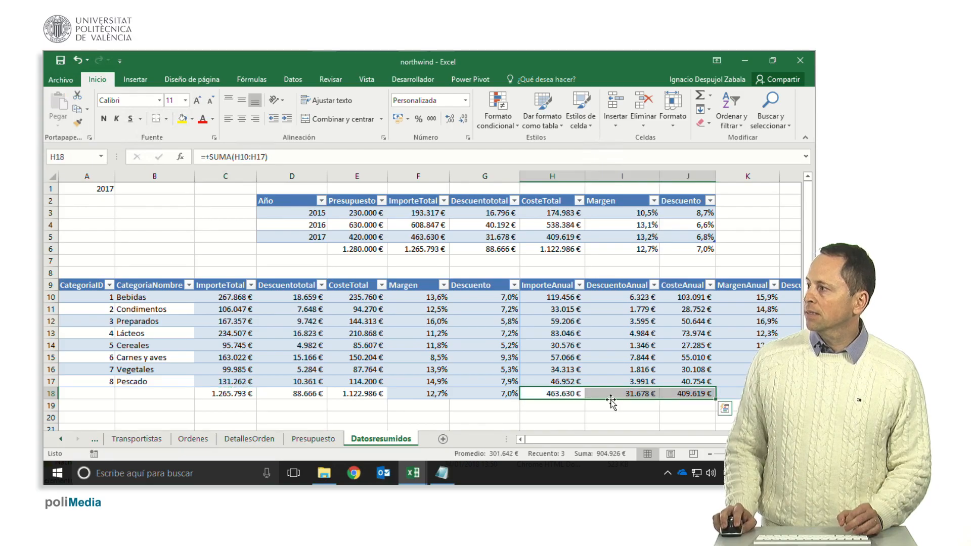
Apply a white fill to the Margen and Descuento totals in F18 and G18.
left_click(432, 394)
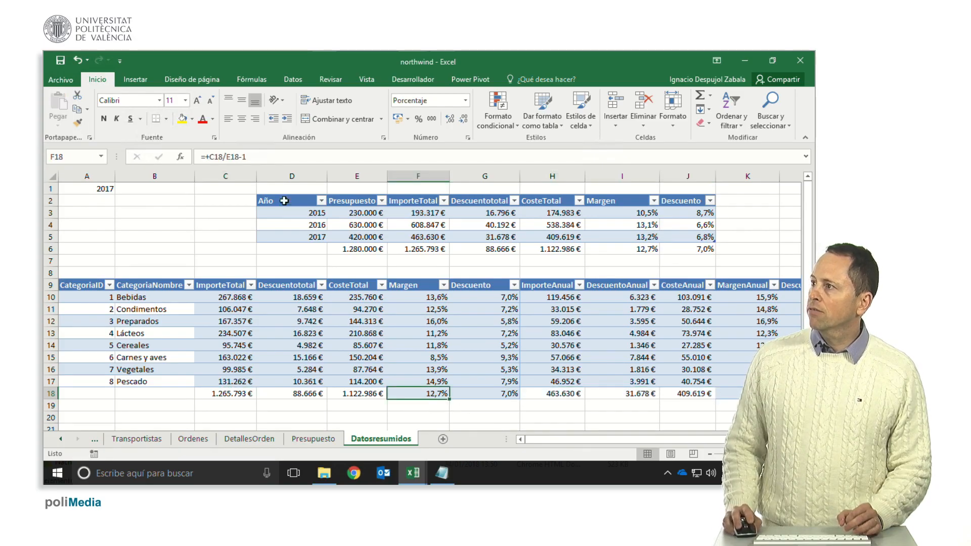
left_click(192, 119)
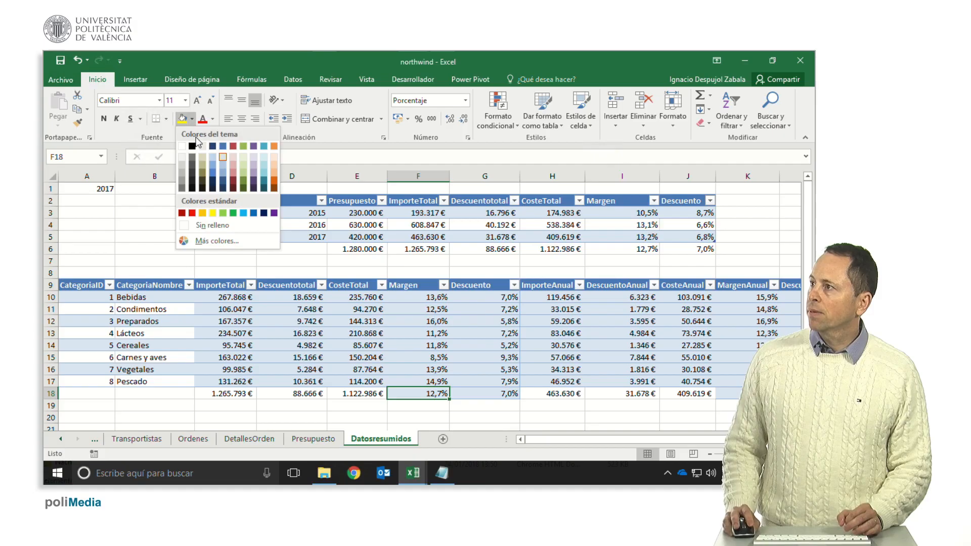
left_click(183, 146)
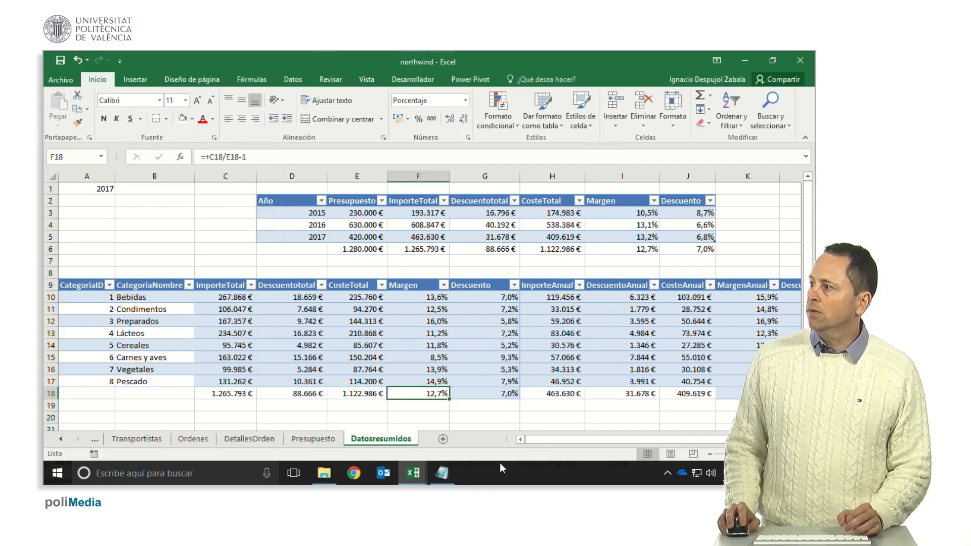
left_click(487, 394)
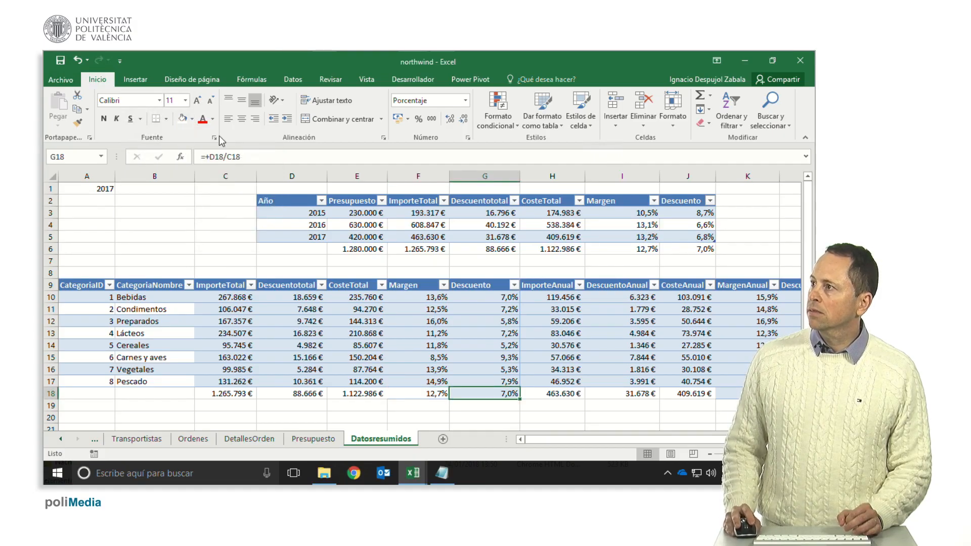
left_click(182, 118)
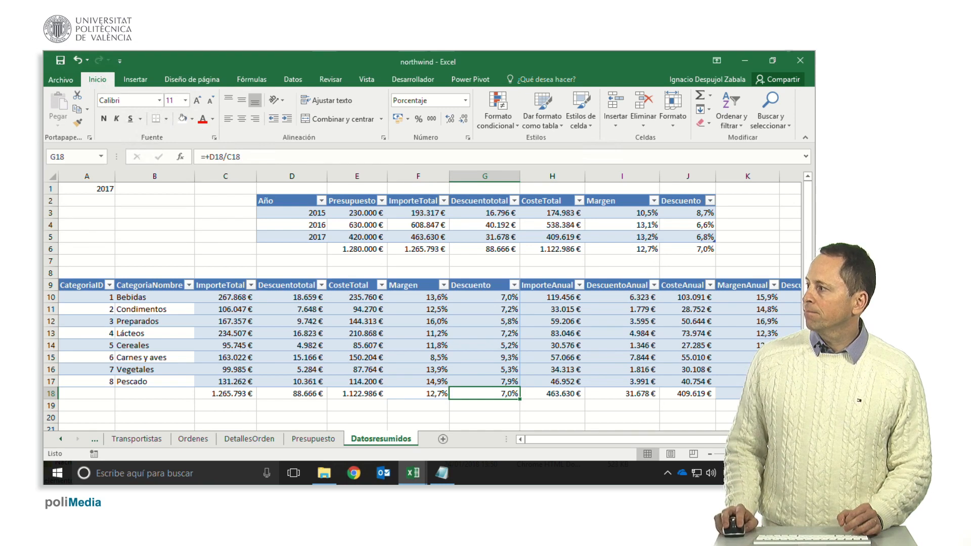
Apply the same white fill to the annual margin and discount totals in K18:L18, and select cell B12 in the table.
left_click_drag(736, 440, 777, 440)
left_click_drag(628, 397, 678, 394)
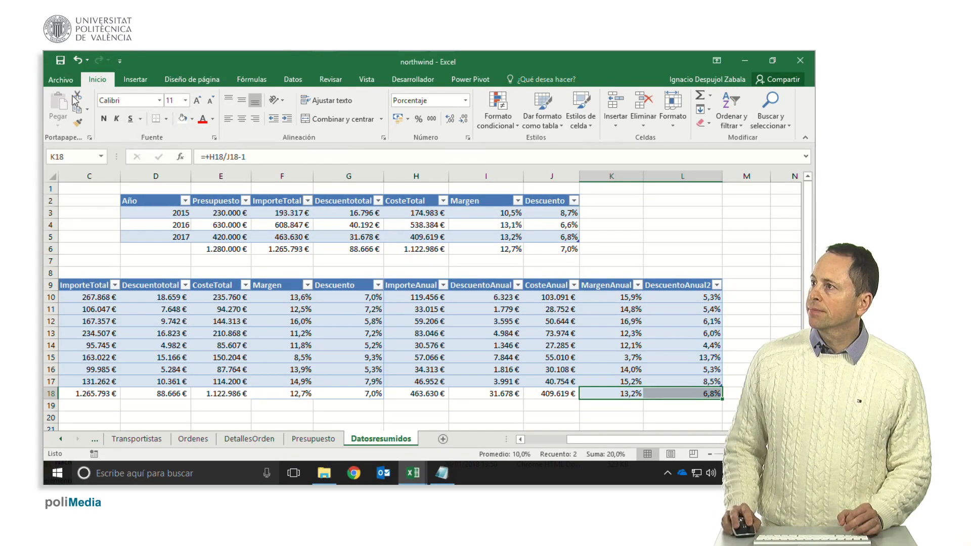
left_click(182, 120)
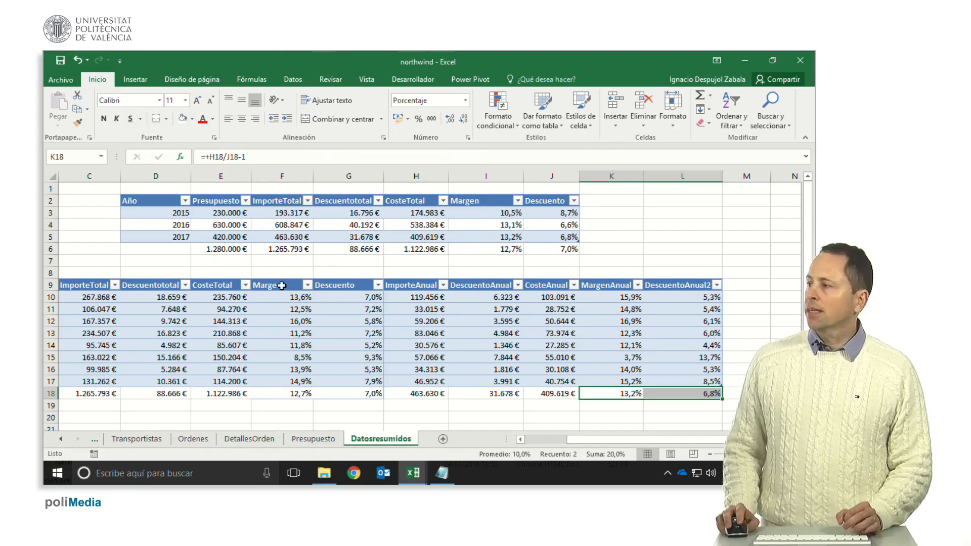
left_click(535, 438)
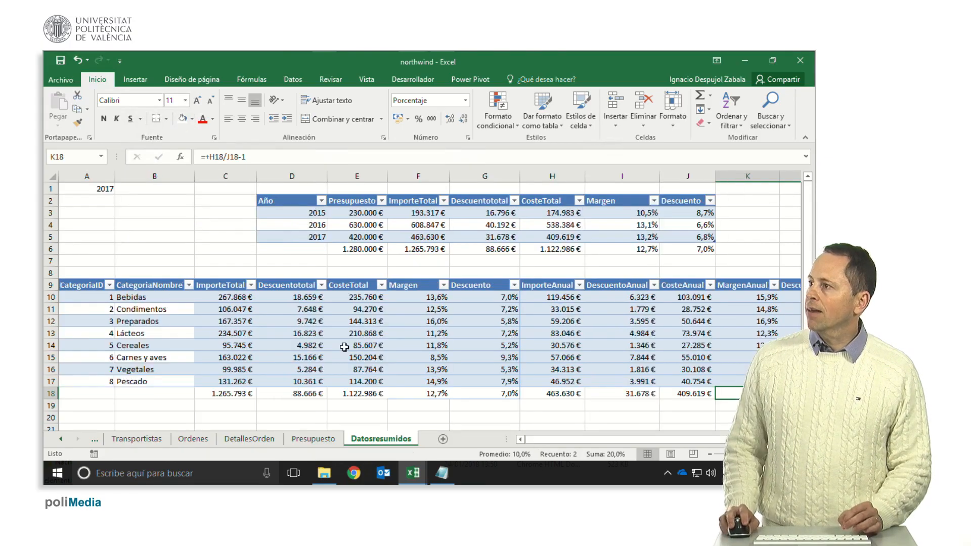
left_click(157, 321)
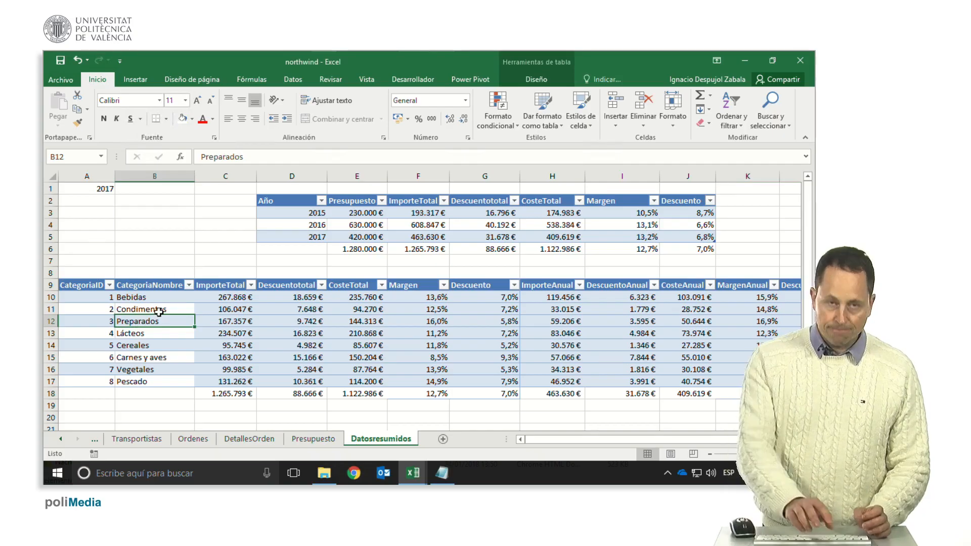